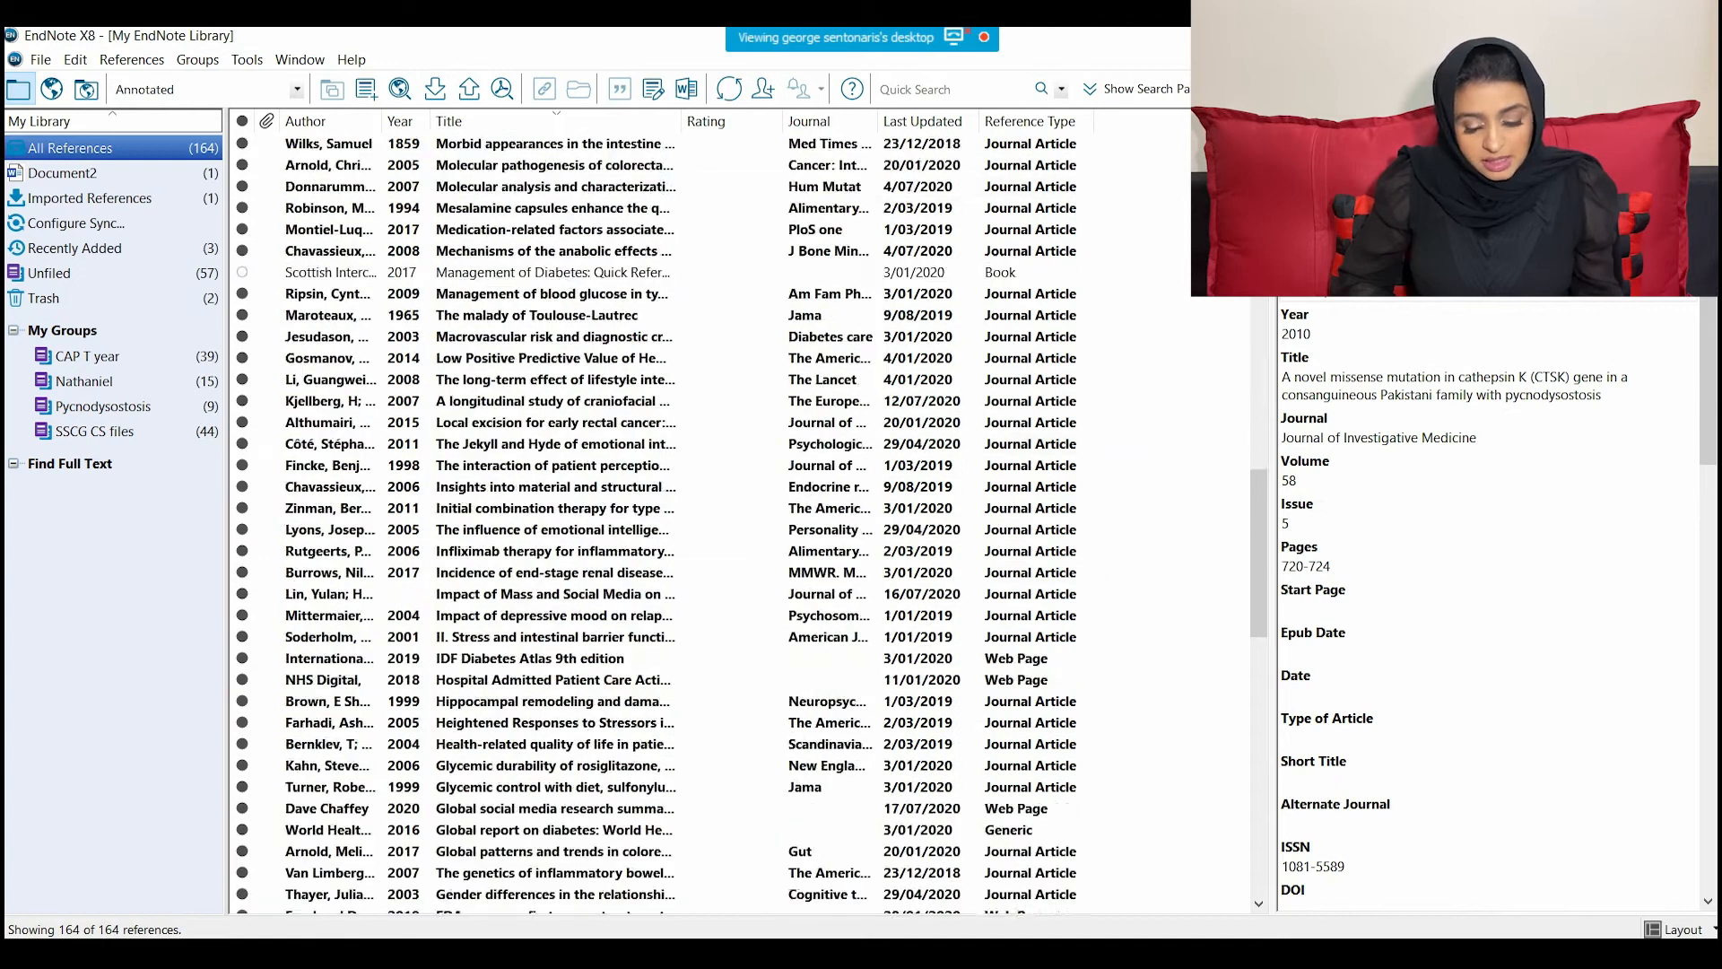
{"action": "scroll", "coordinate": [663, 529], "scroll_direction": "up", "scroll_amount": 20}
{"action": "scroll", "coordinate": [663, 529], "scroll_direction": "up", "scroll_amount": 18}
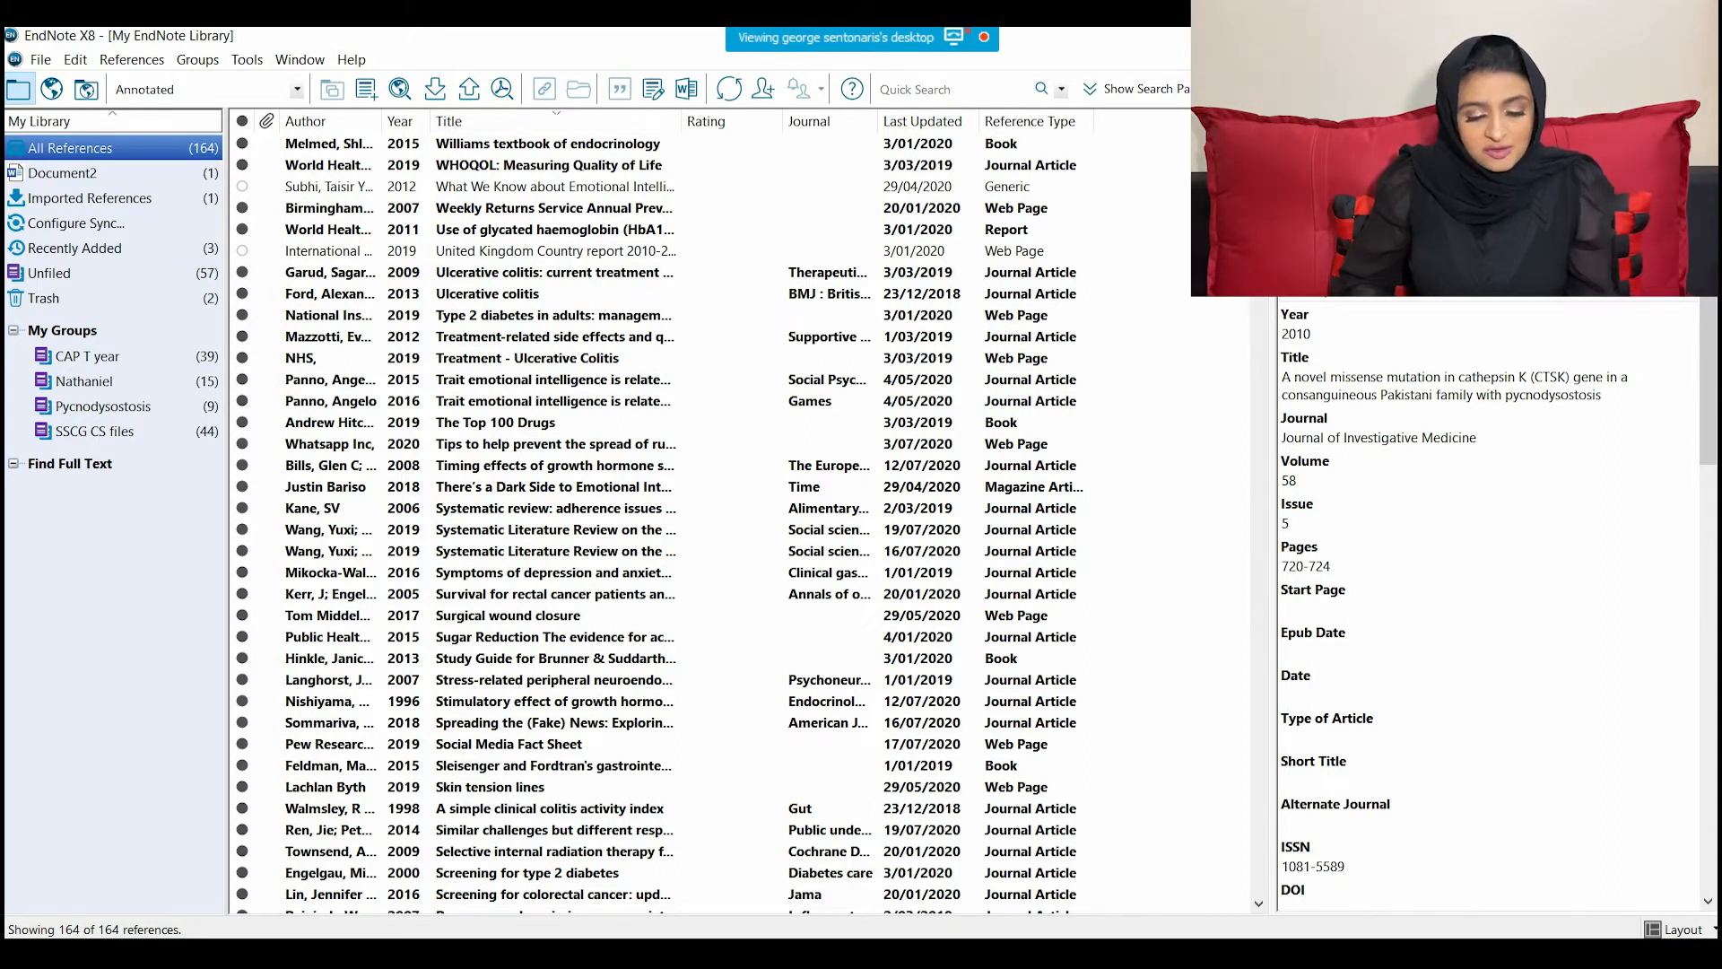
{"action": "scroll", "coordinate": [659, 515], "scroll_direction": "down", "scroll_amount": 2}
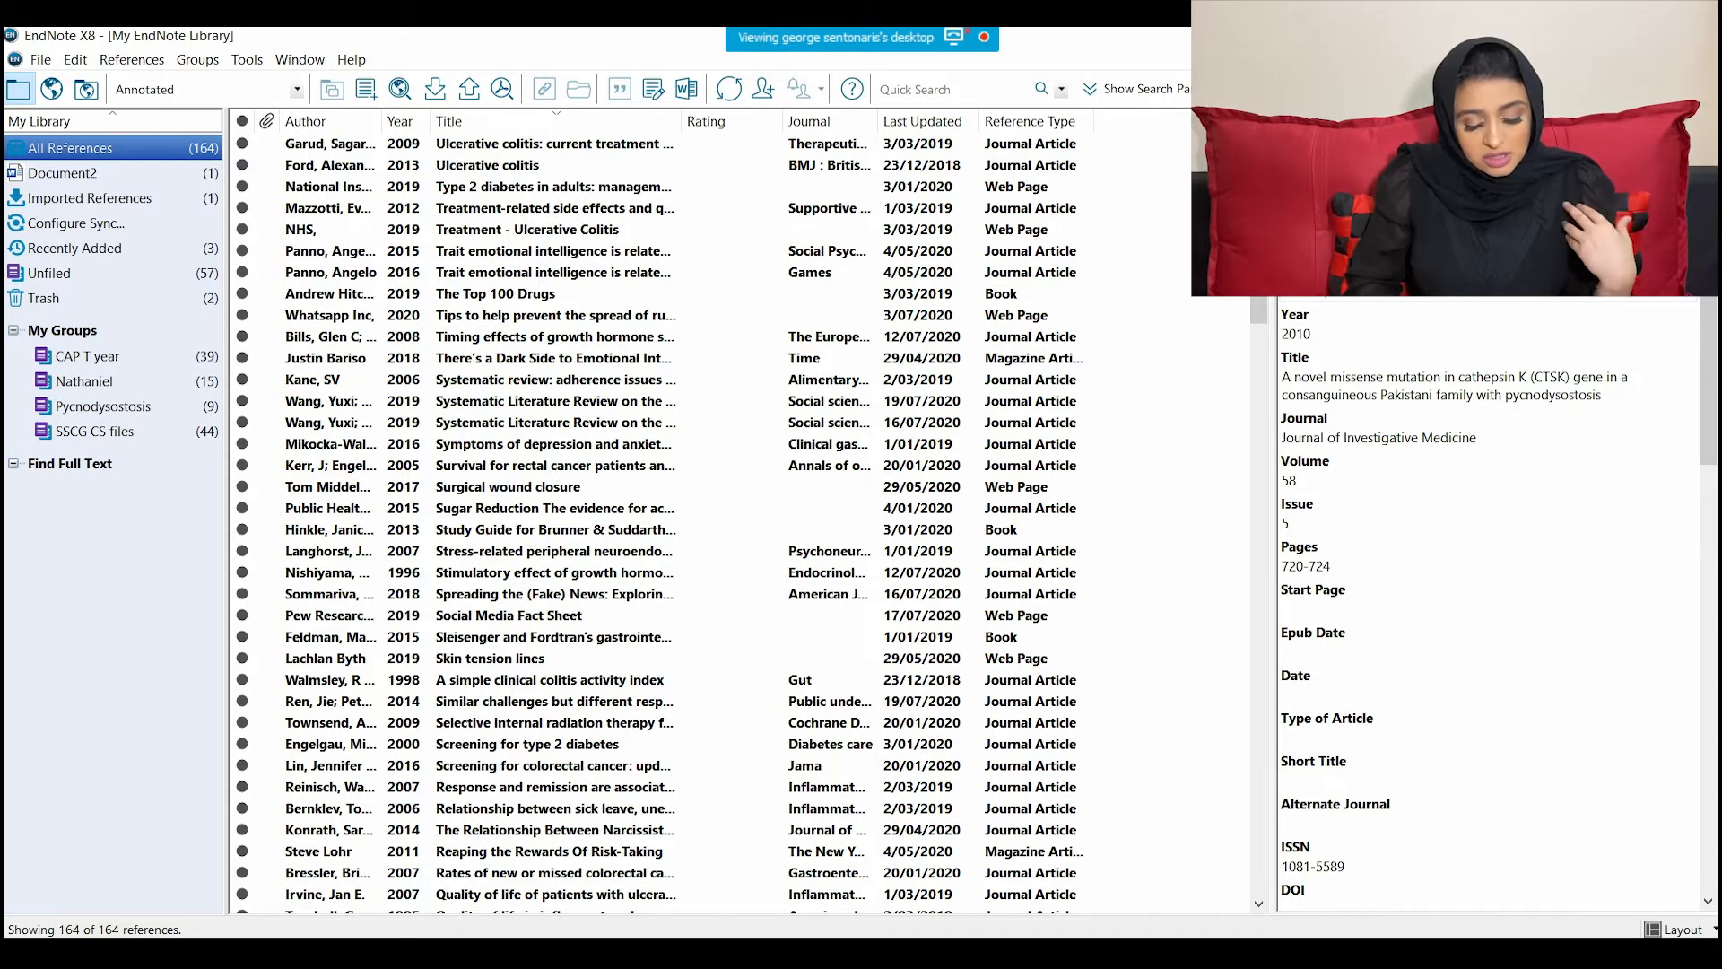
Switch to the Chrome window, search the web for "world health organisation" and open the WHO home page.
{"action": "left_click", "coordinate": [581, 952]}
{"action": "left_click", "coordinate": [1014, 858]}
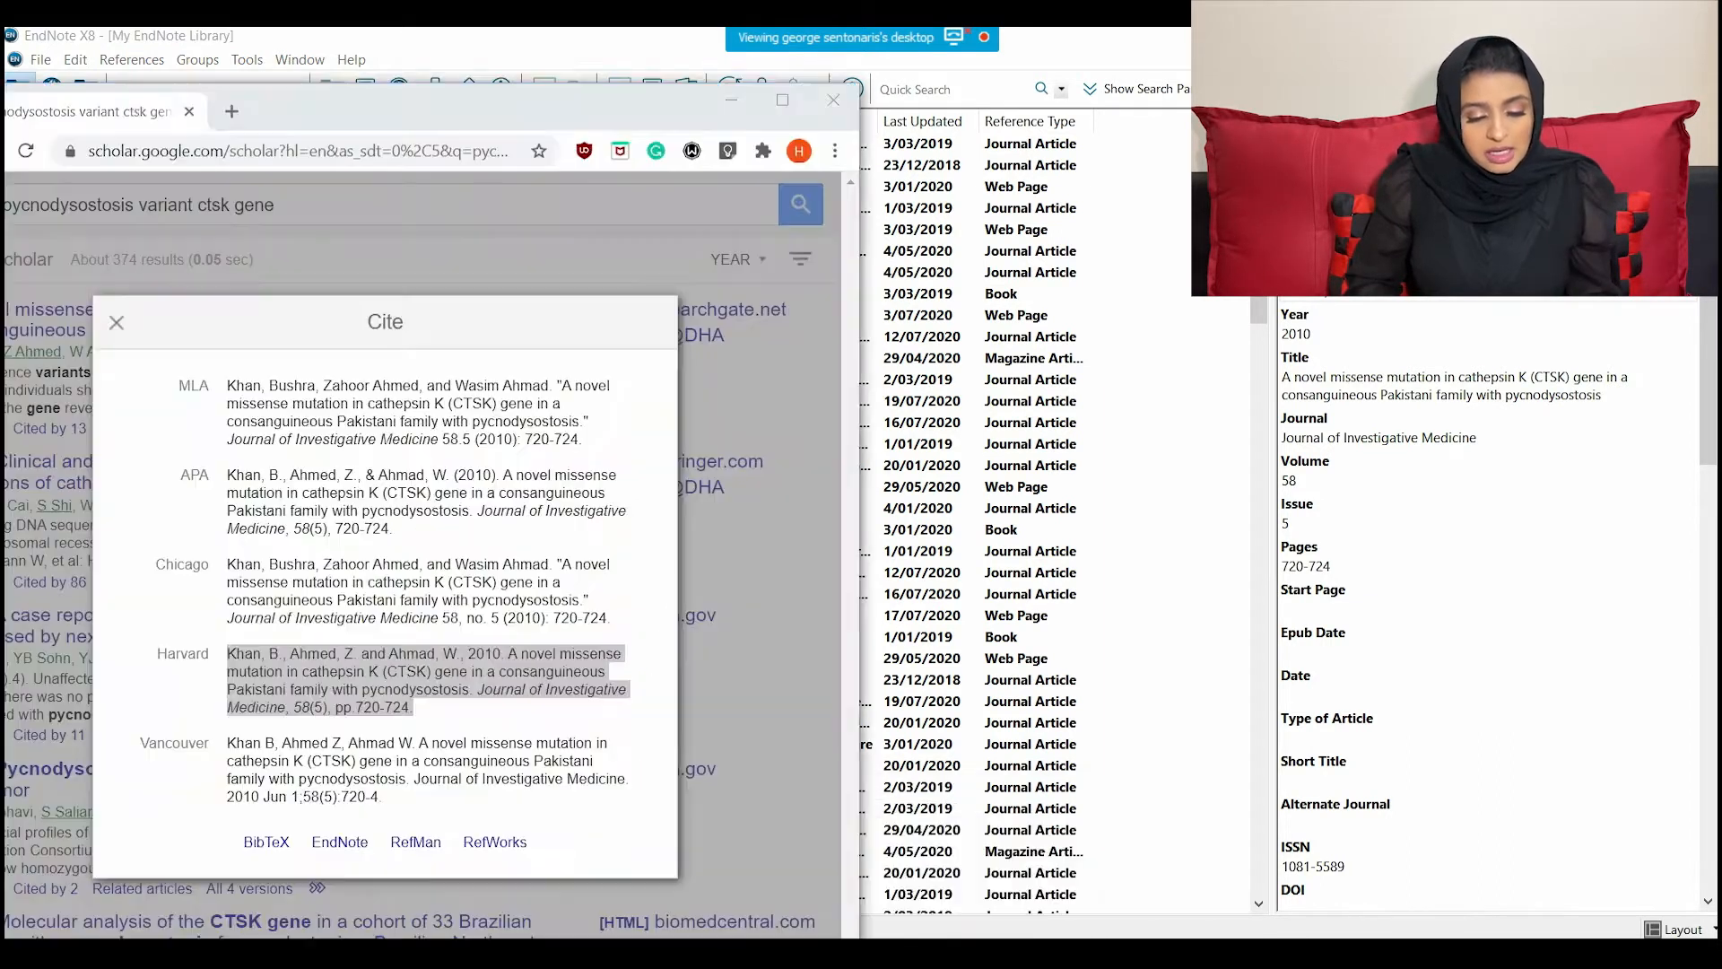
{"action": "left_click", "coordinate": [782, 100]}
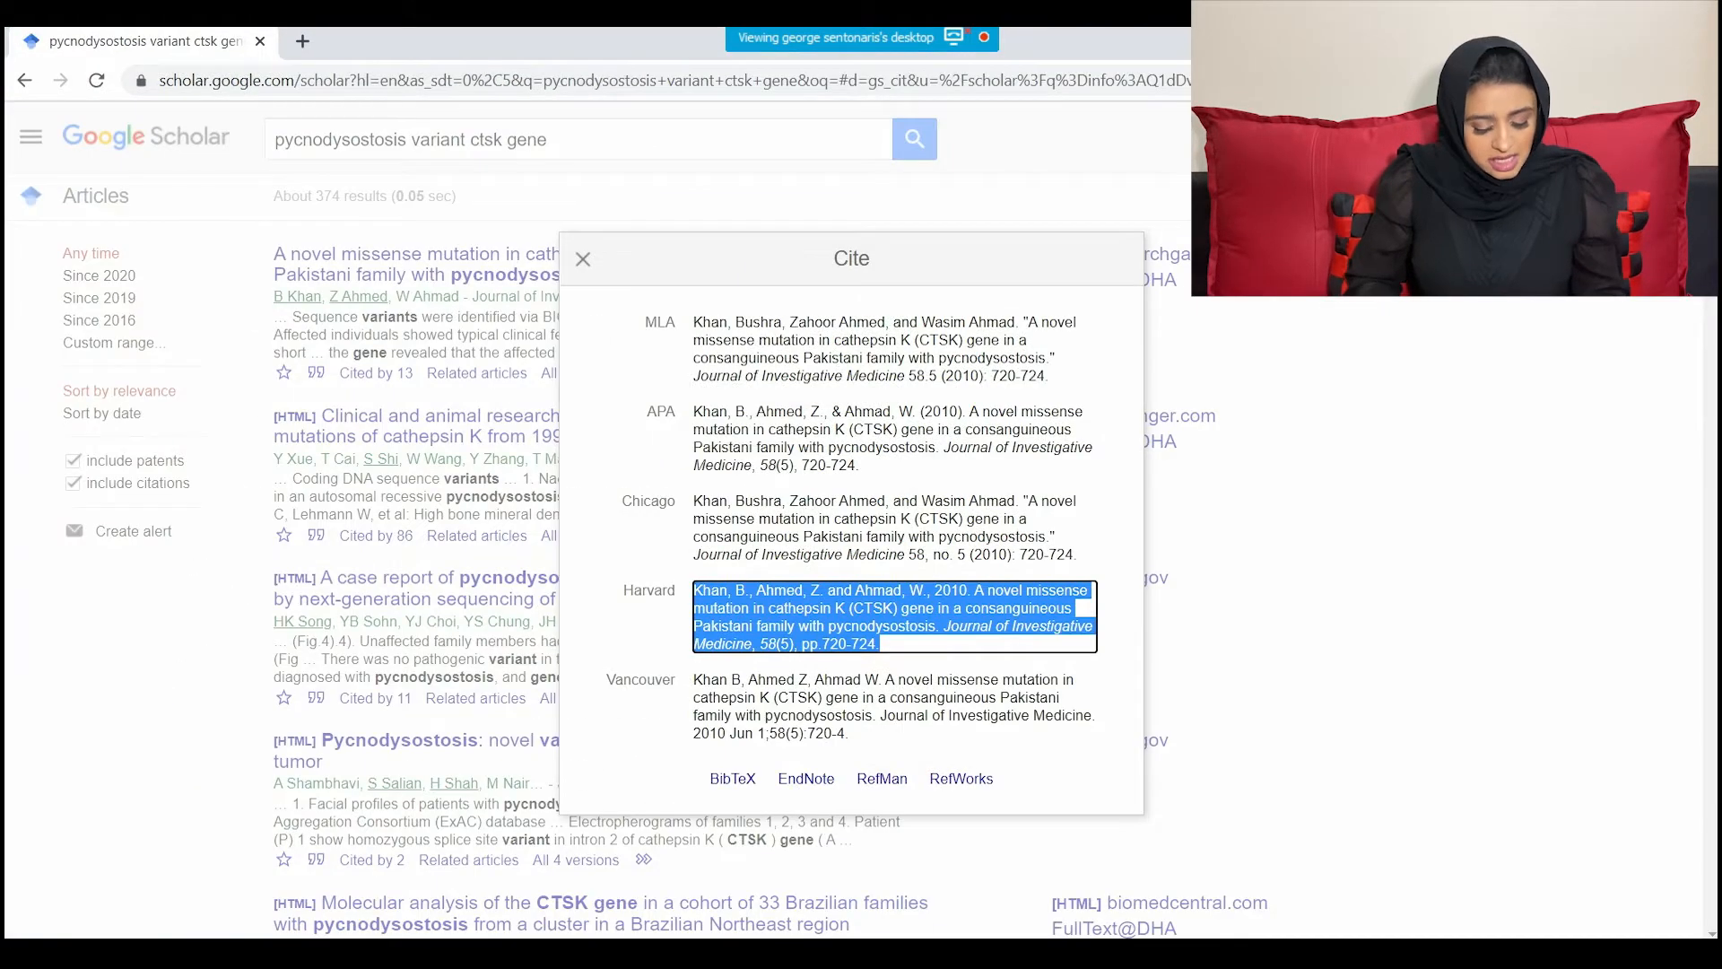
{"action": "left_click", "coordinate": [782, 83]}
{"action": "type", "text": "world h"}
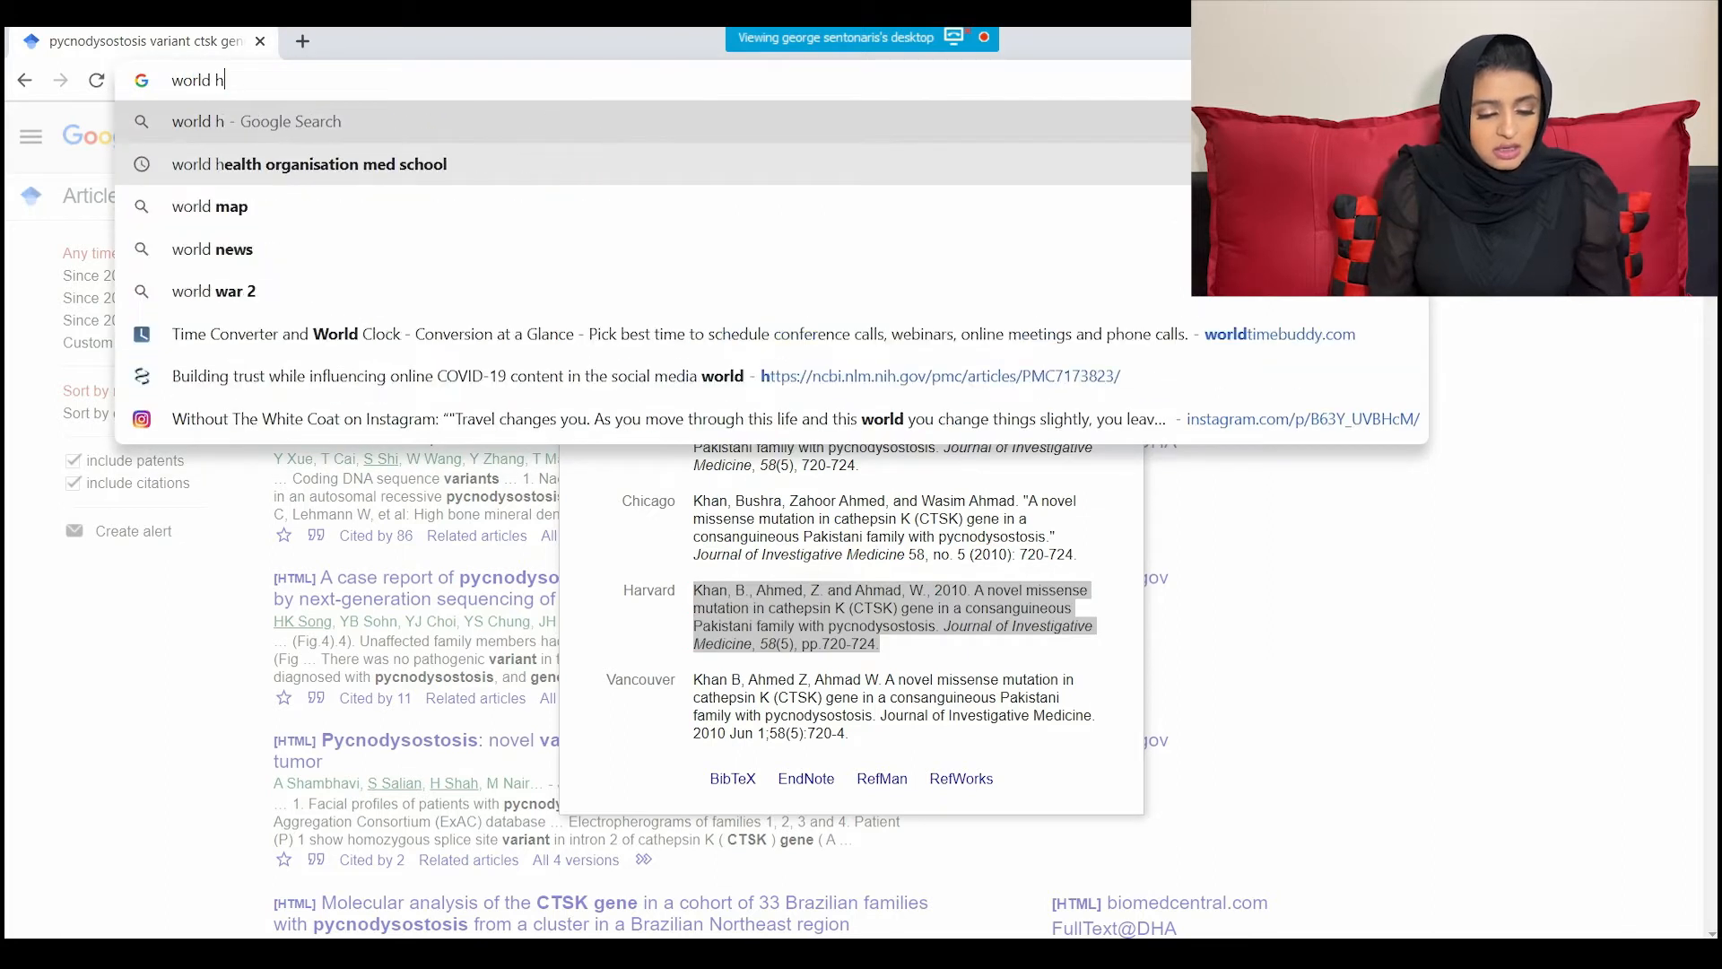
{"action": "type", "text": "ealth org"}
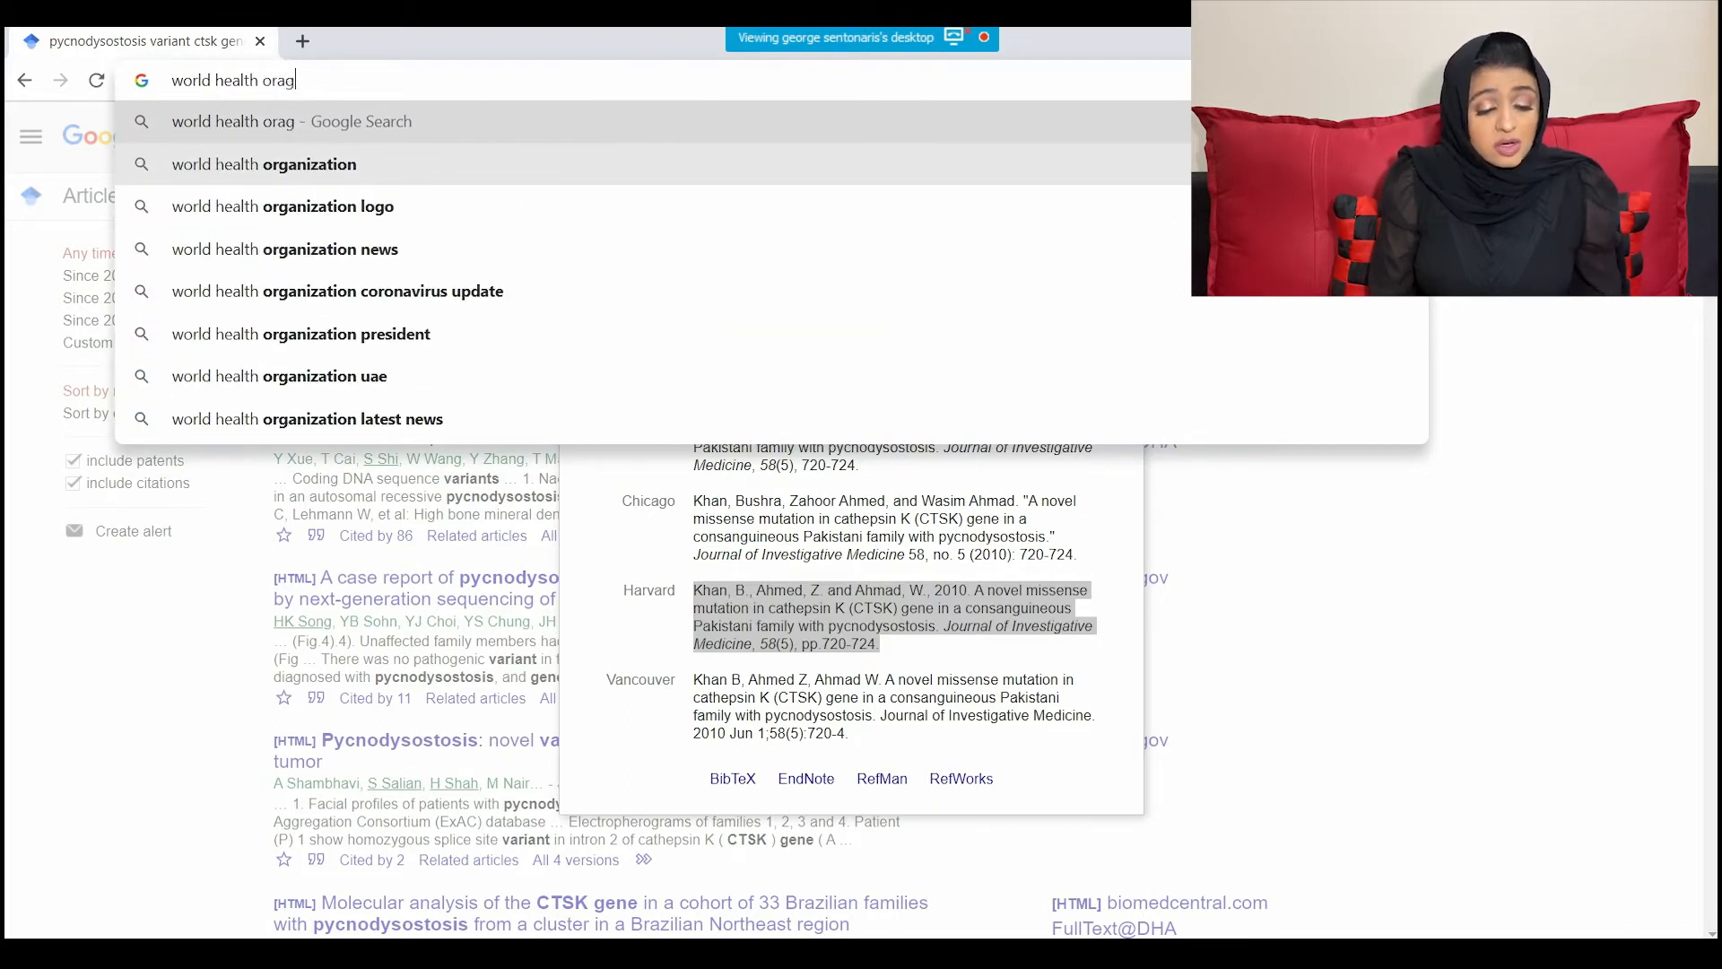
{"action": "type", "text": "anisation"}
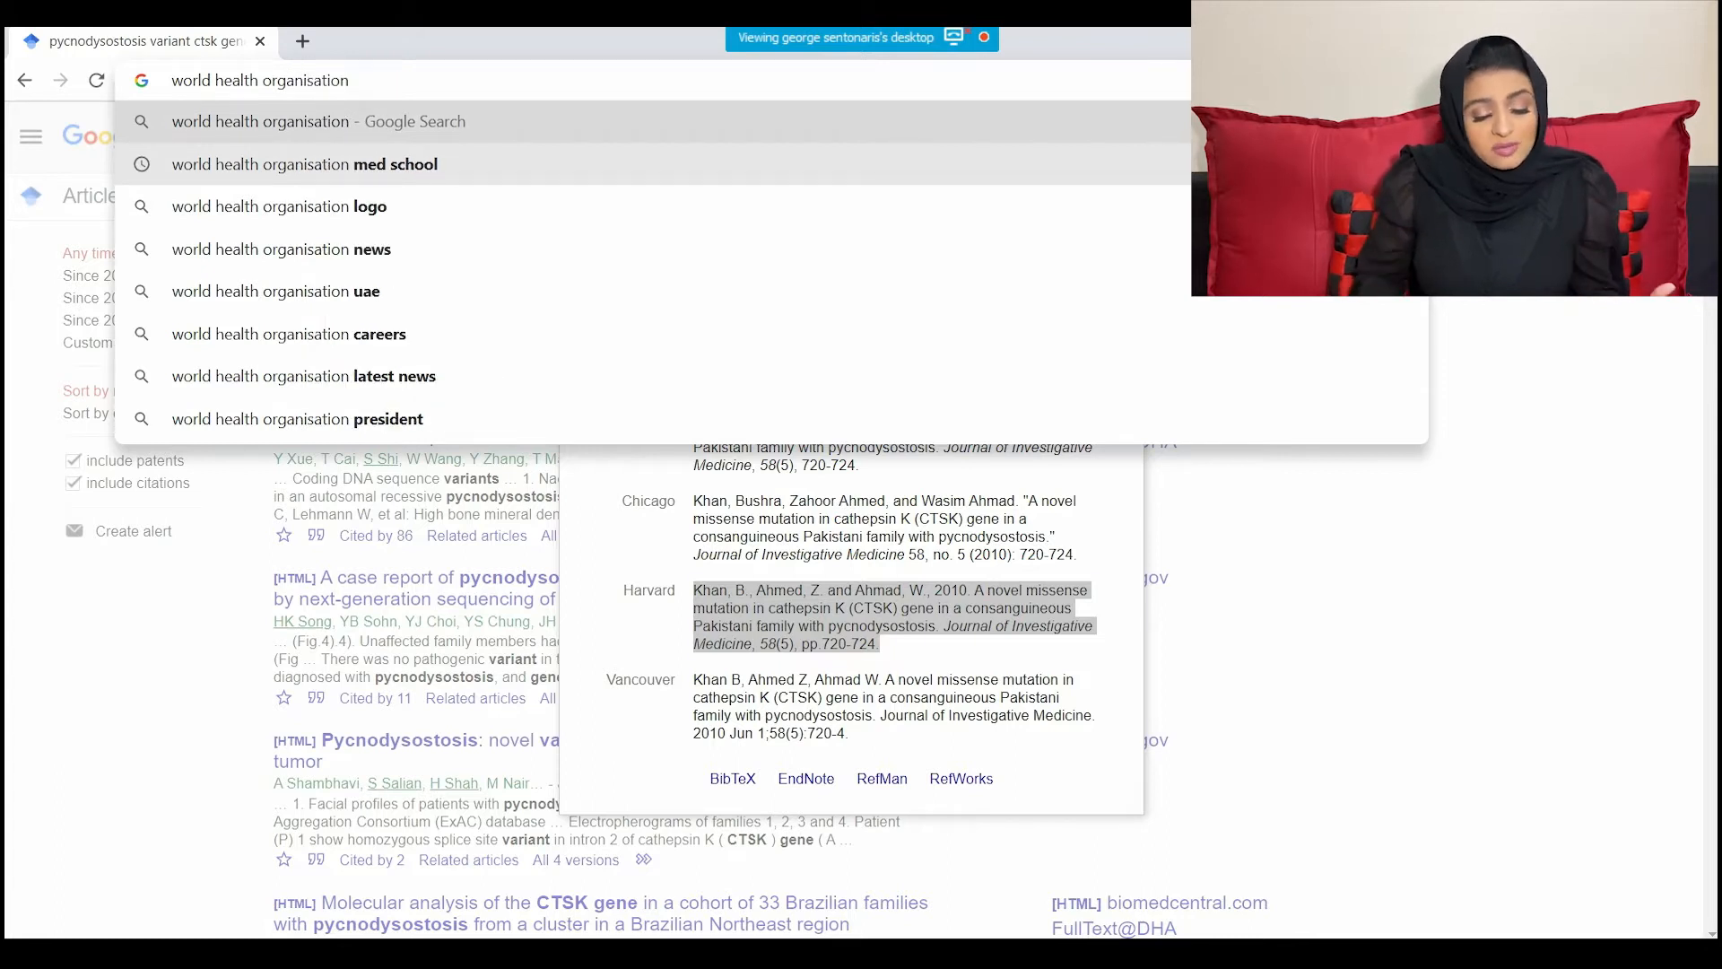
{"action": "key", "text": "Return"}
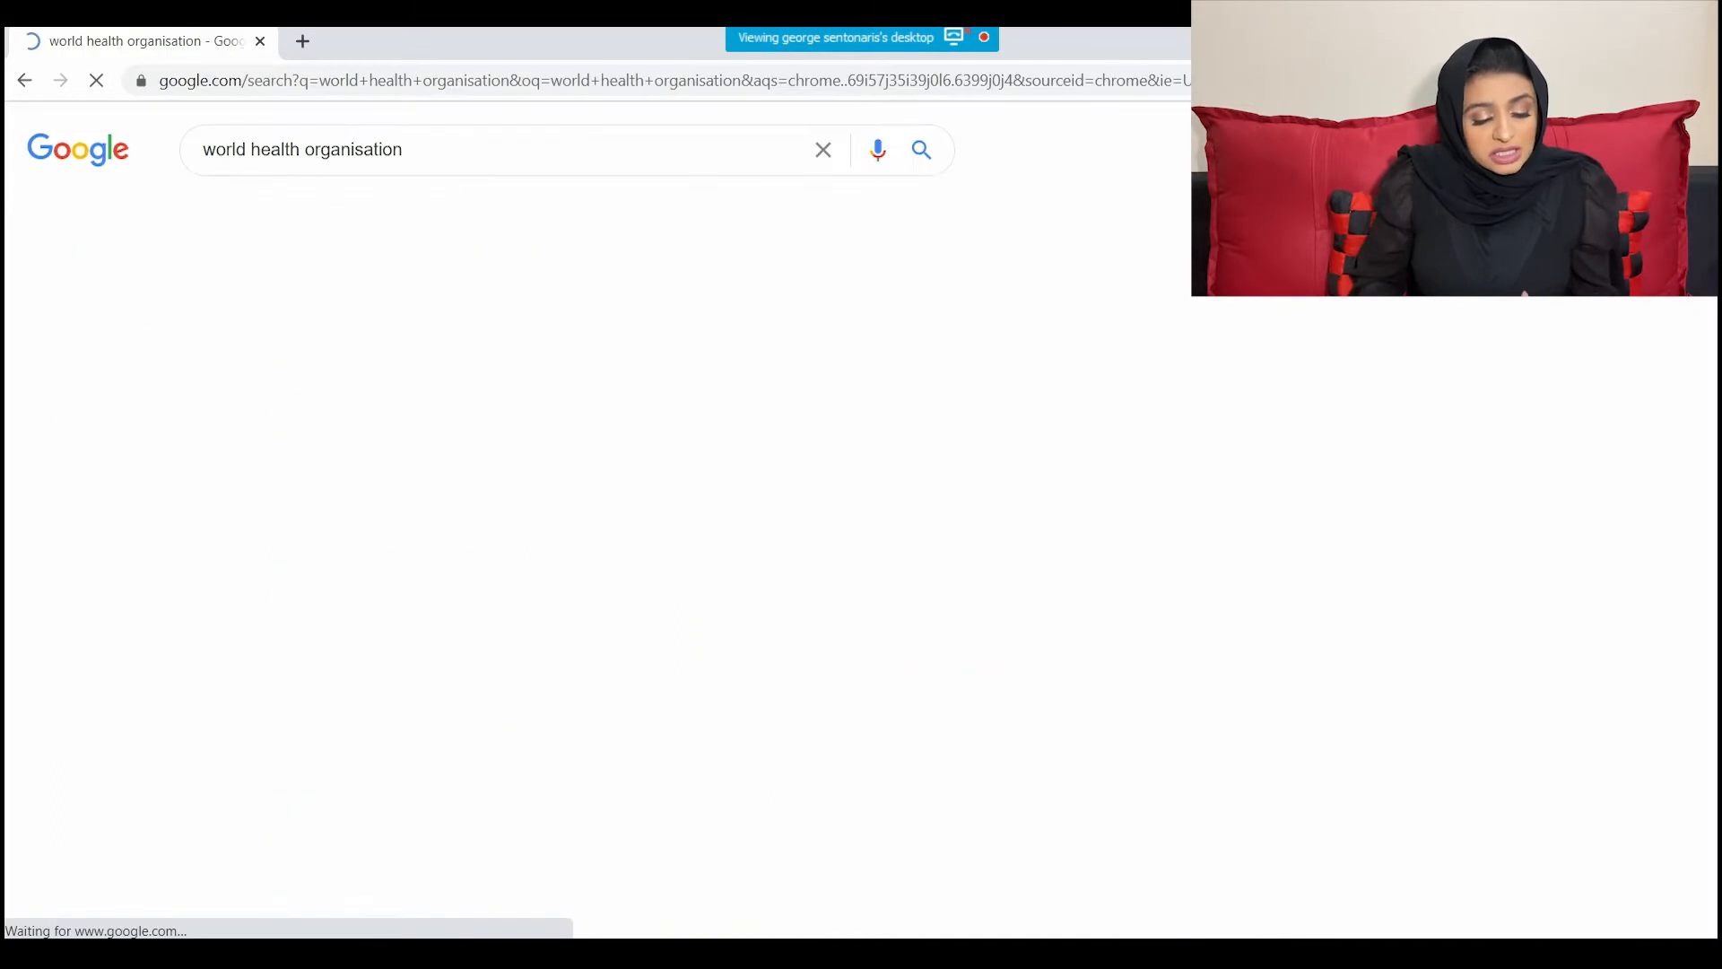
{"action": "left_click", "coordinate": [365, 335]}
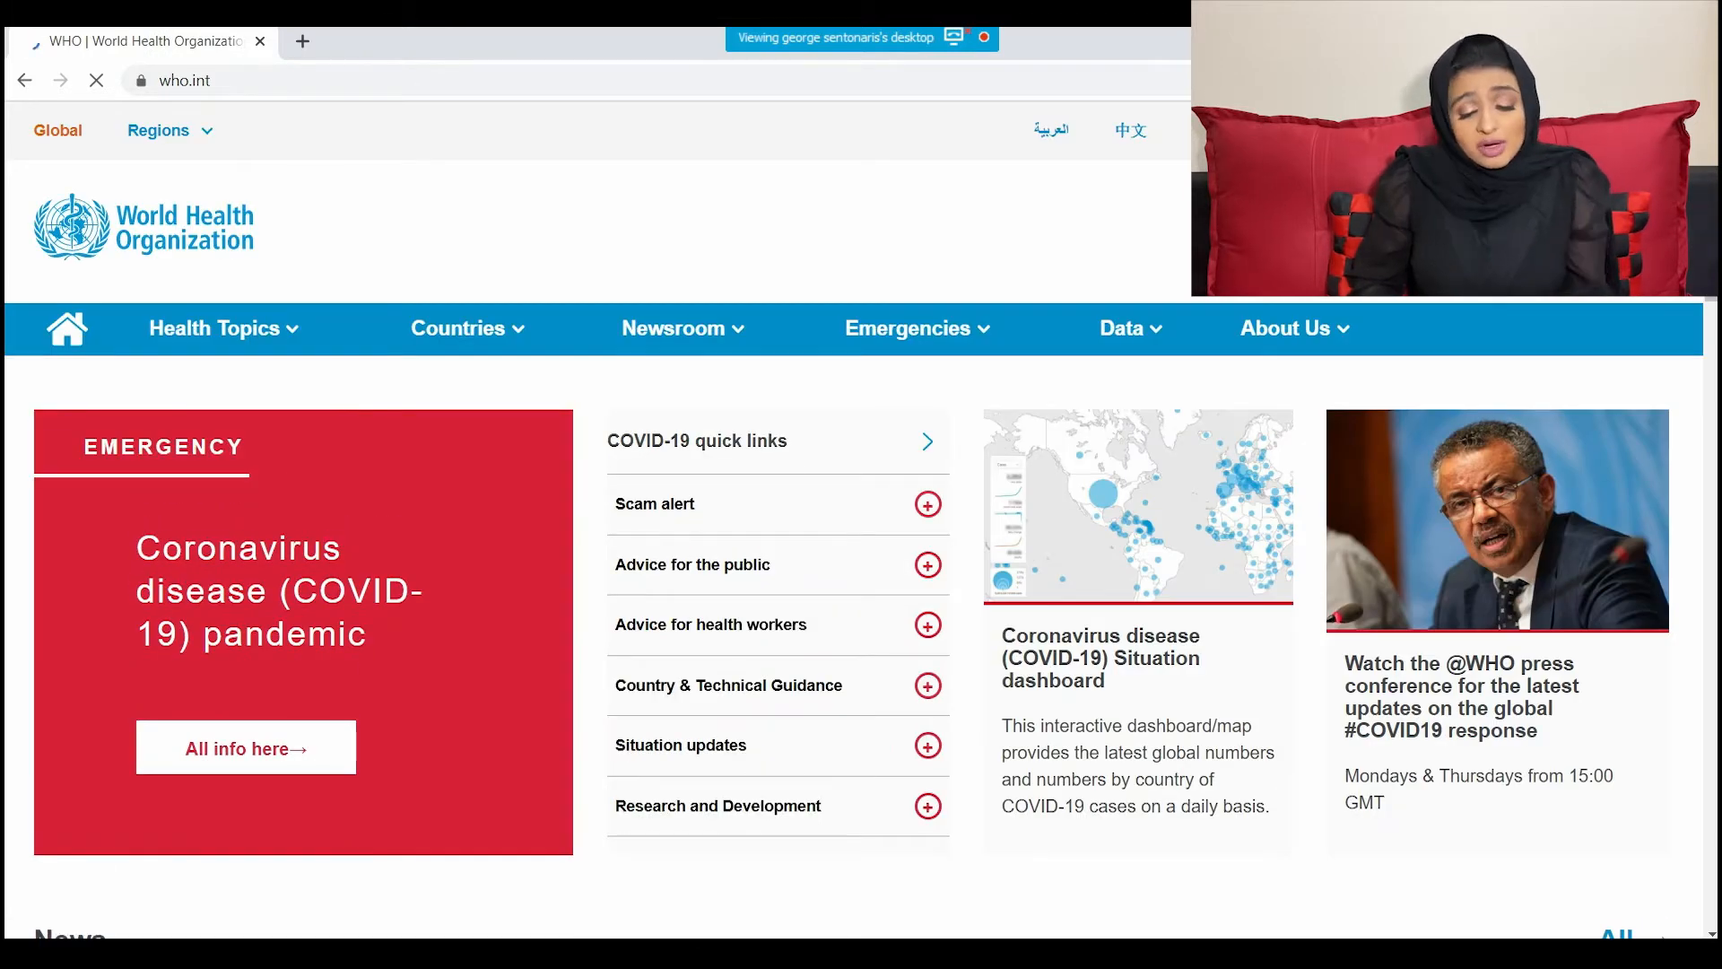
Arrange the EndNote library and the WHO website window side by side, with EndNote on the right half.
{"action": "key", "text": "alt+Tab"}
{"action": "key", "text": "super+Down"}
{"action": "left_click_drag", "start_coordinate": [1056, 165], "coordinate": [1717, 240]}
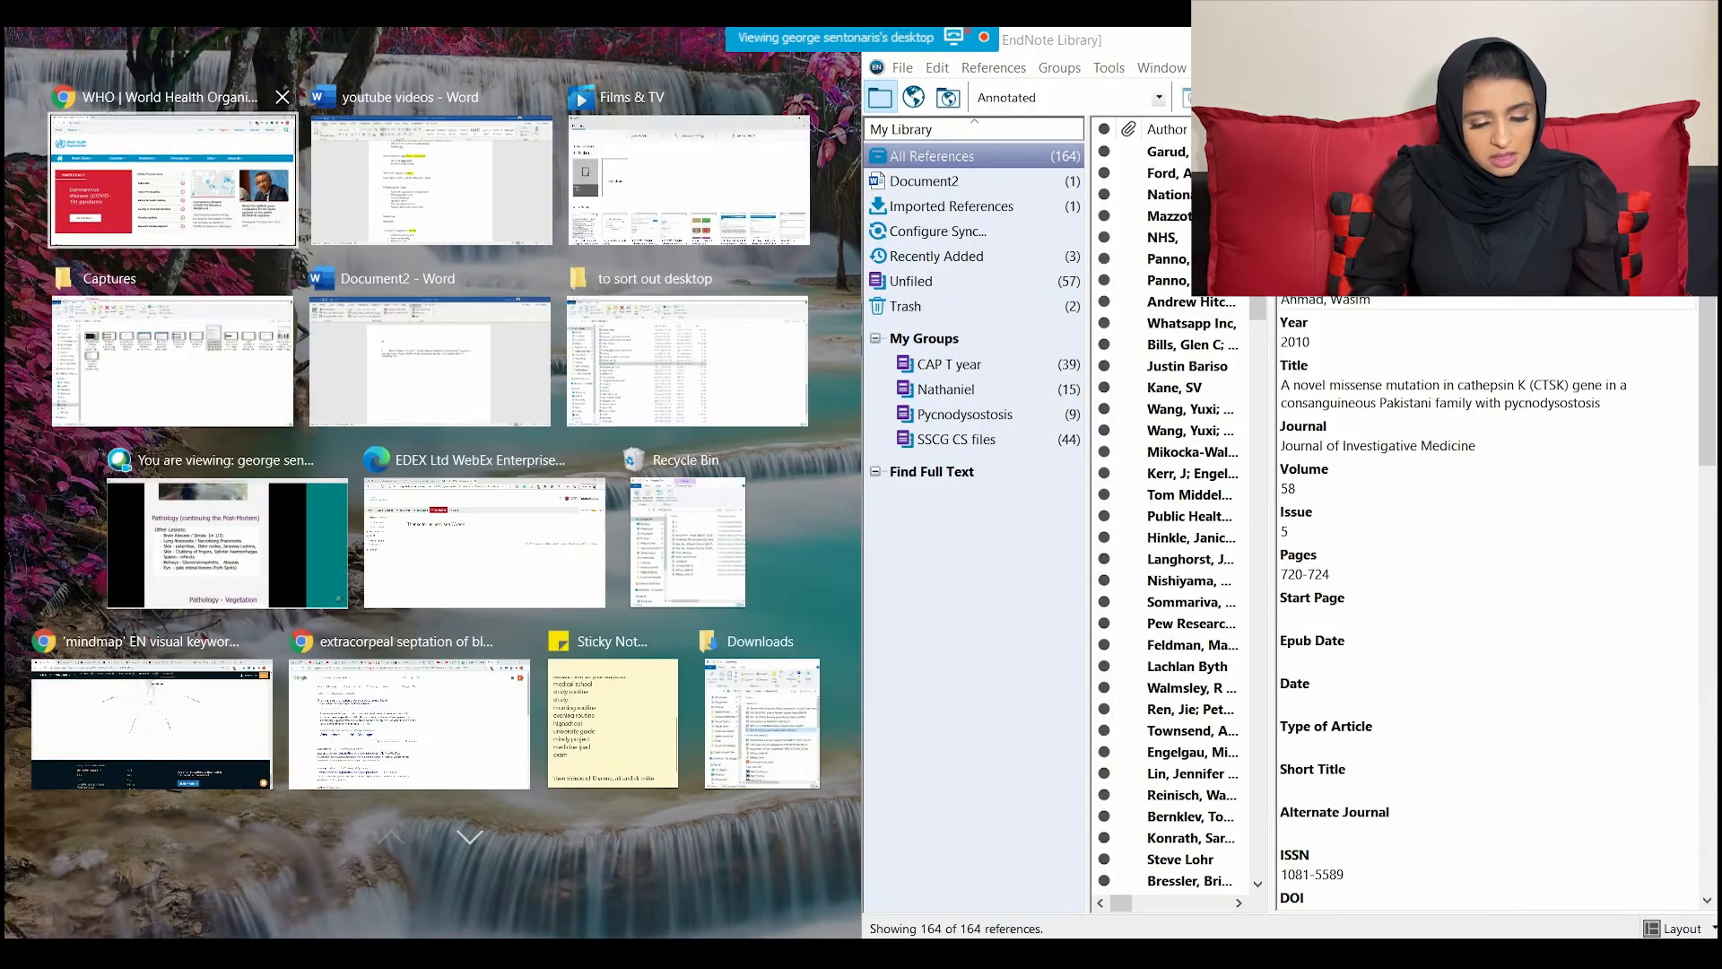
{"action": "left_click", "coordinate": [170, 171]}
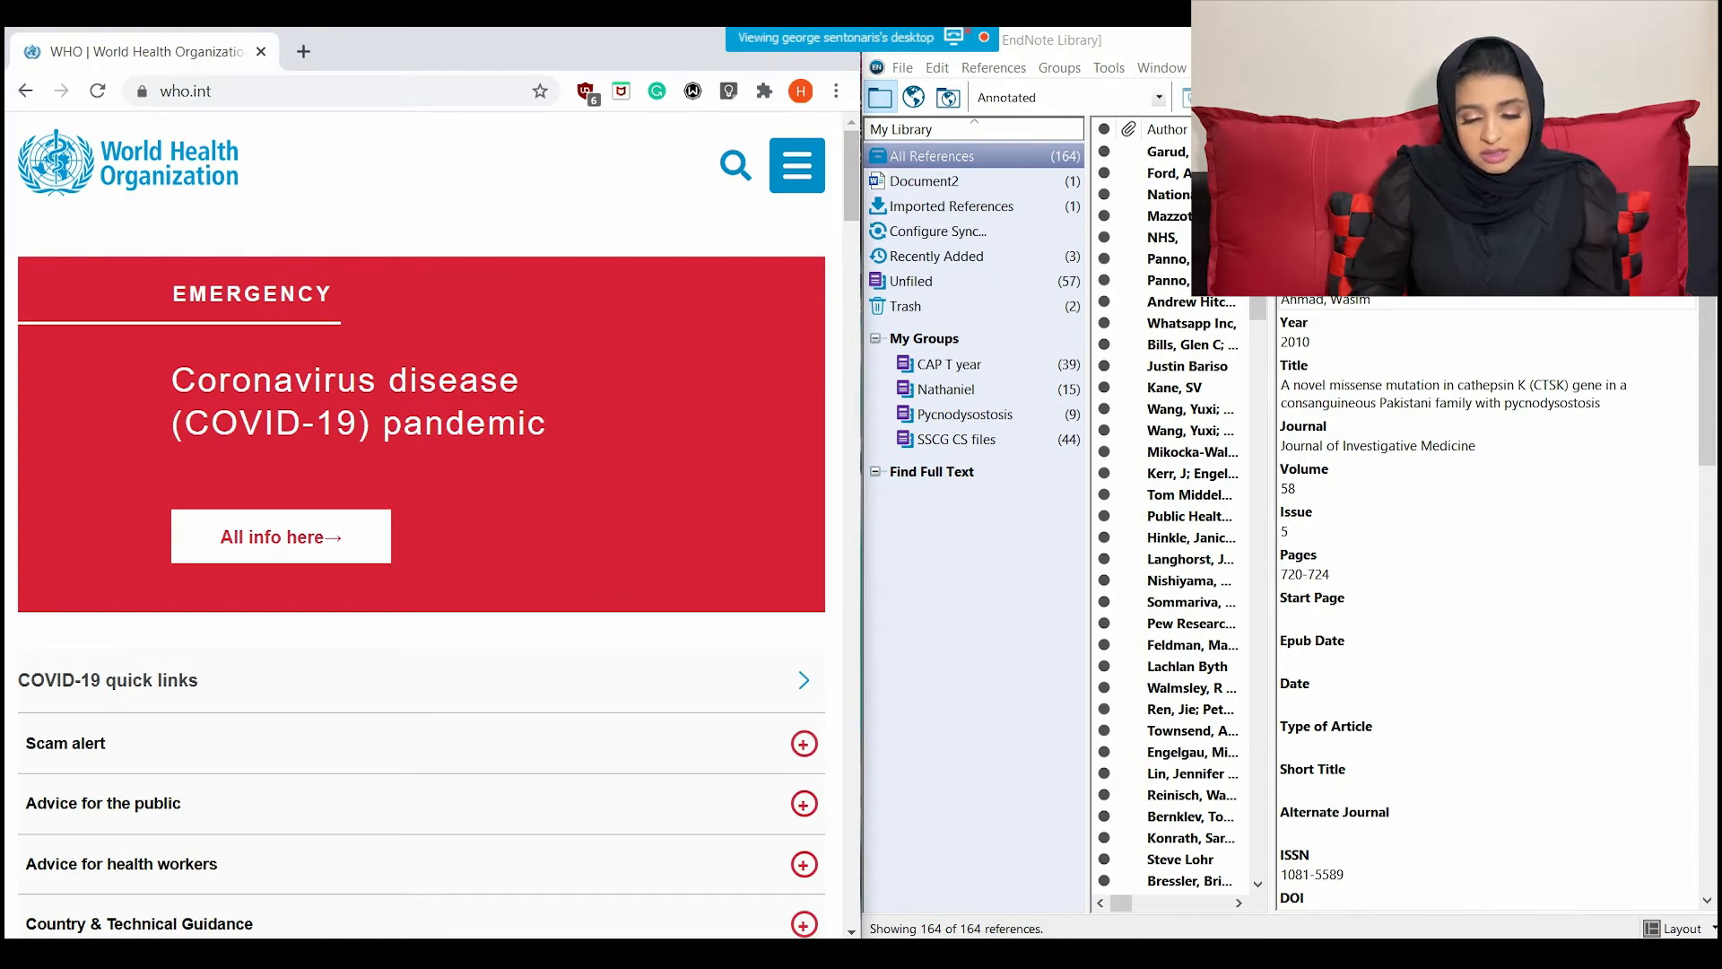
Create a new reference in EndNote and set its reference type to Web Page.
{"action": "key", "text": "alt+Tab"}
{"action": "key", "text": "ctrl+n"}
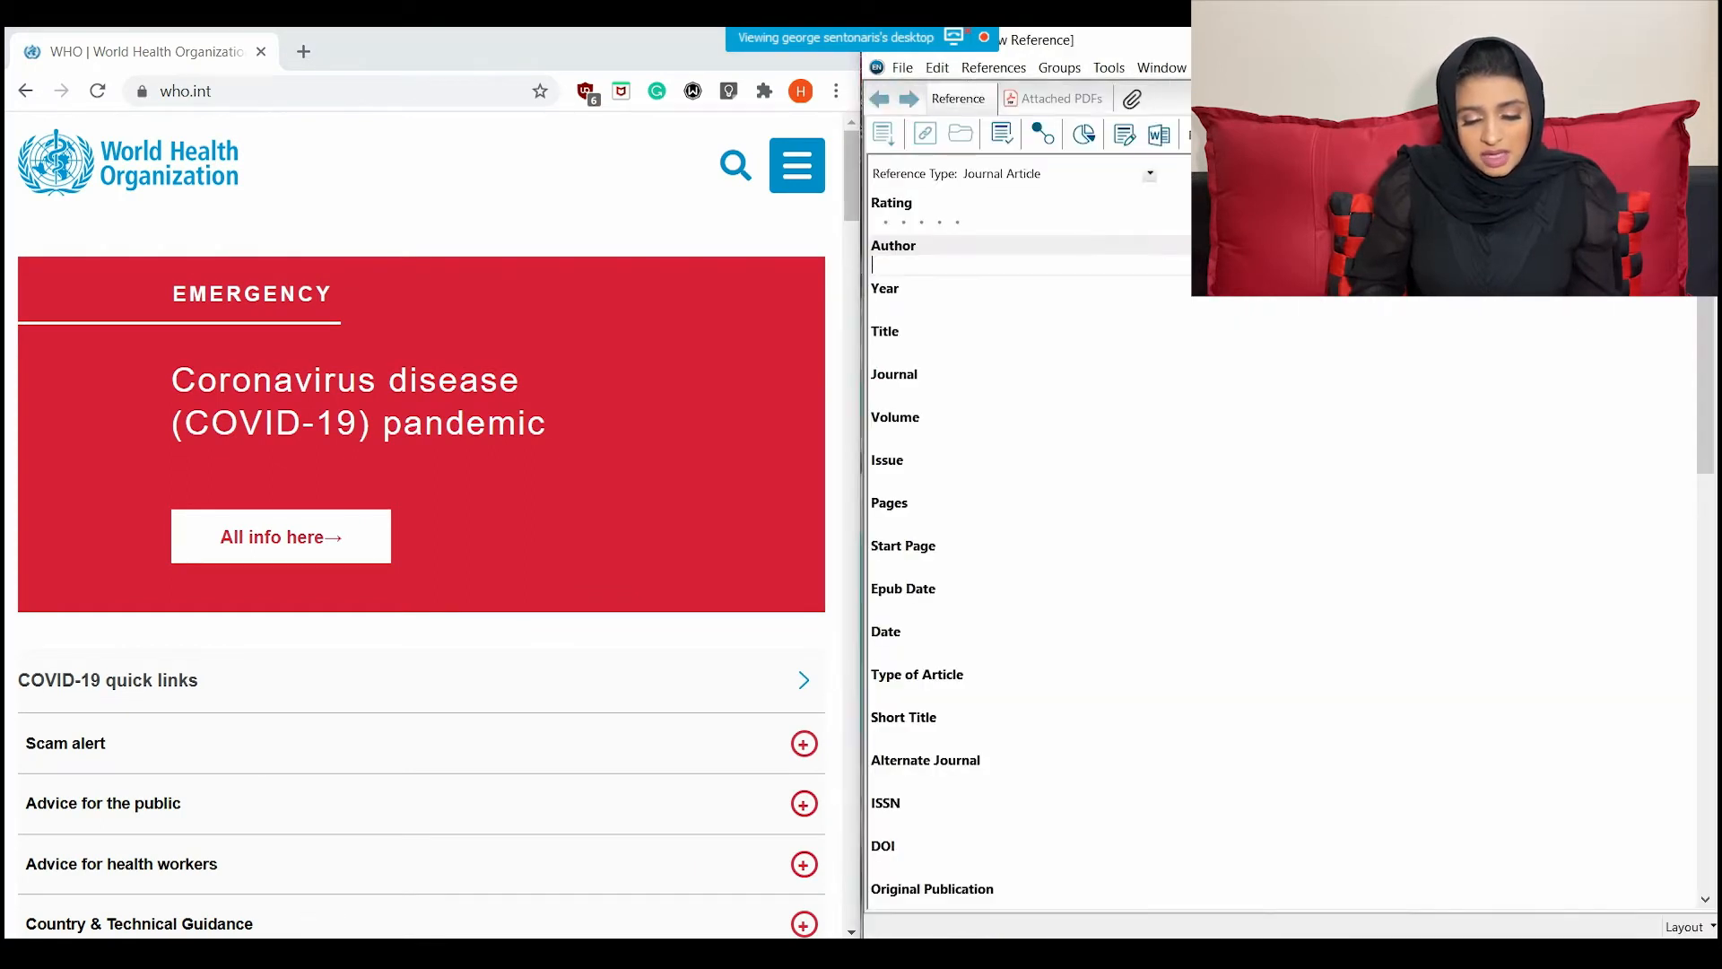
{"action": "left_click", "coordinate": [1150, 174]}
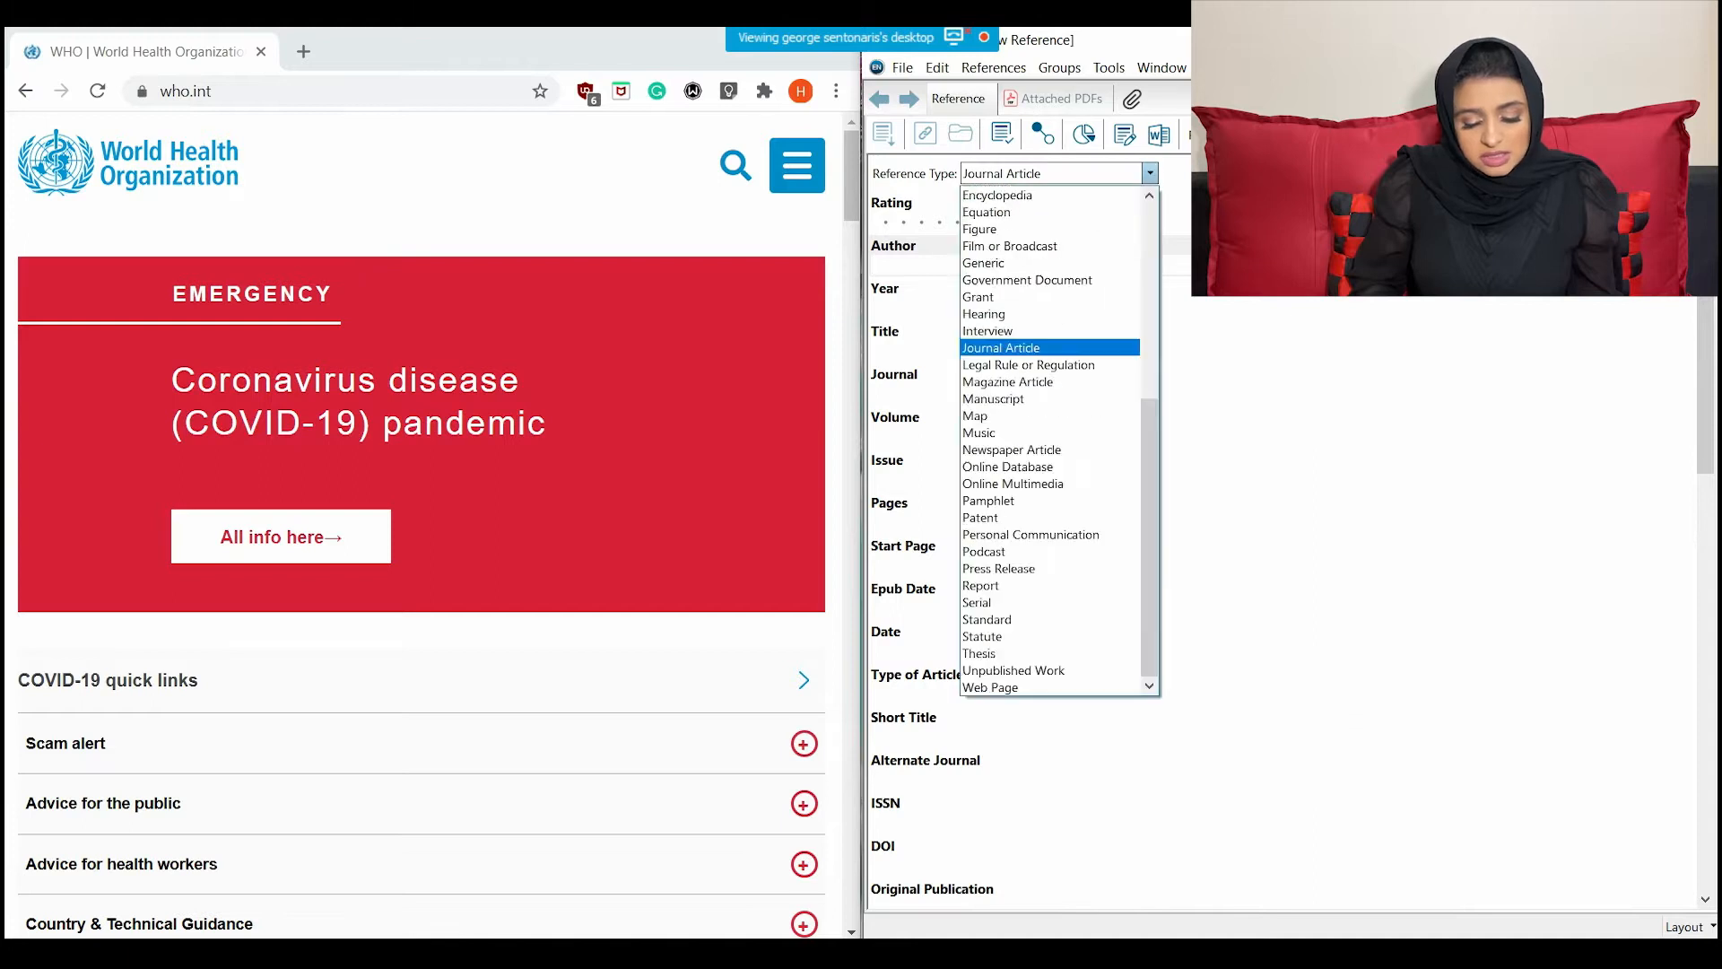
{"action": "key", "text": "Return"}
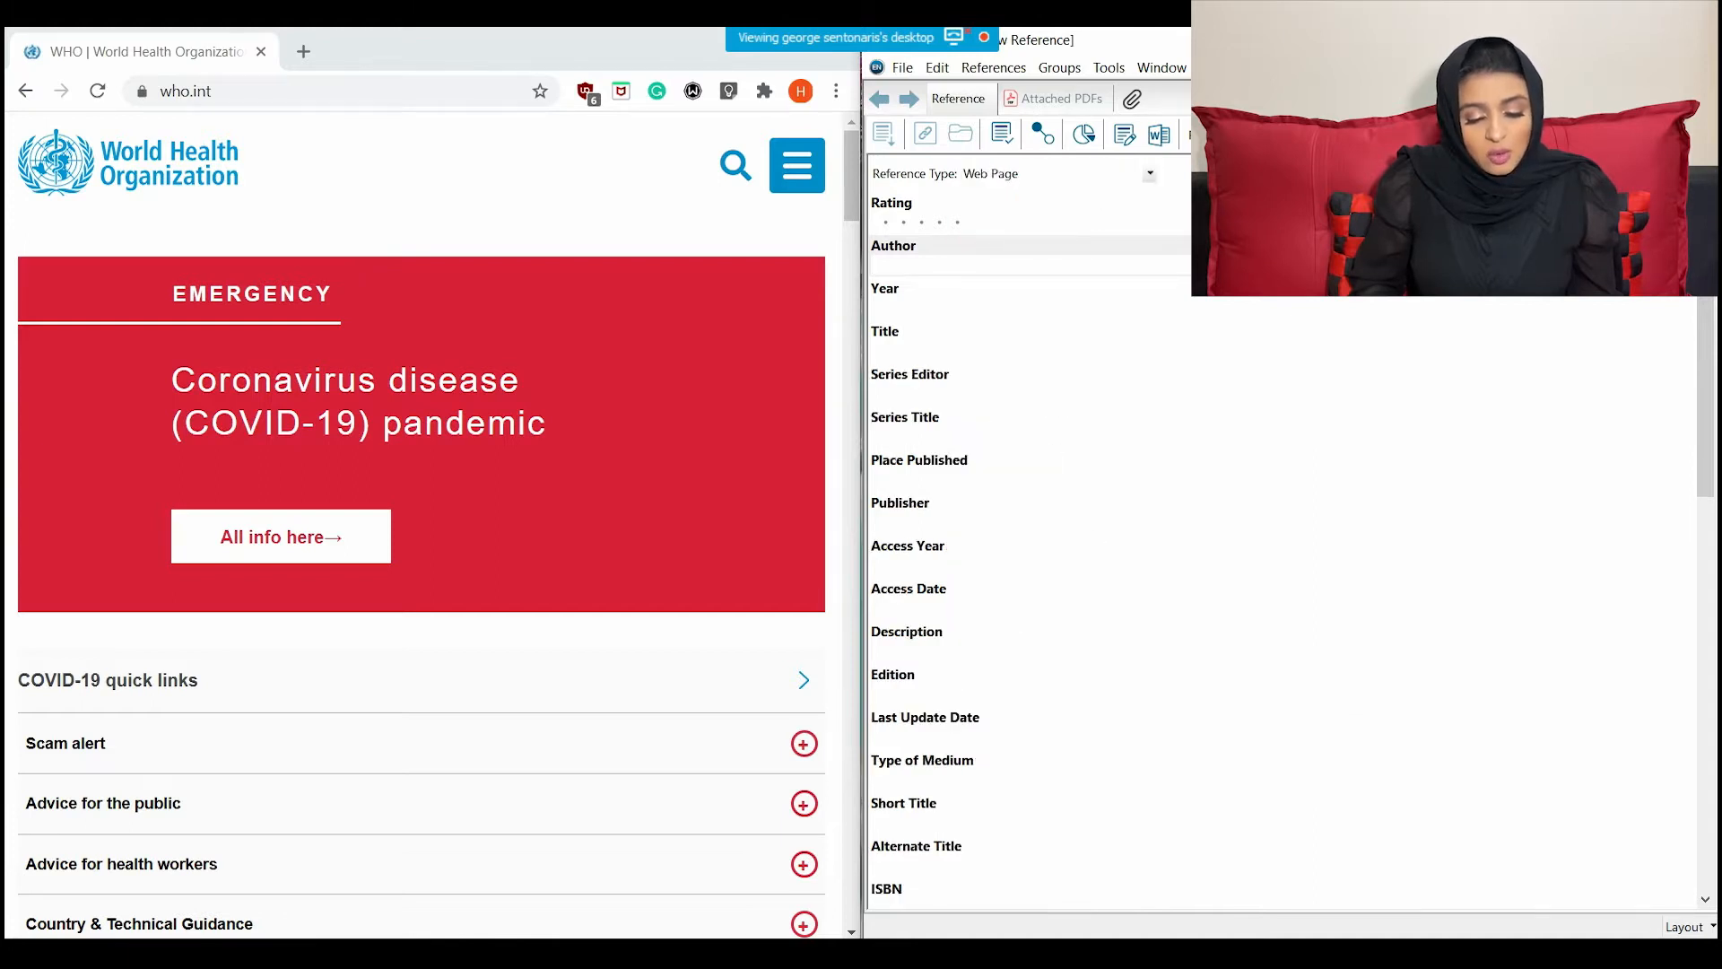
Enter "World Health Organisation," with its trailing comma as the author and 2020, from the site's footer, as the year.
{"action": "type", "text": "Worl"}
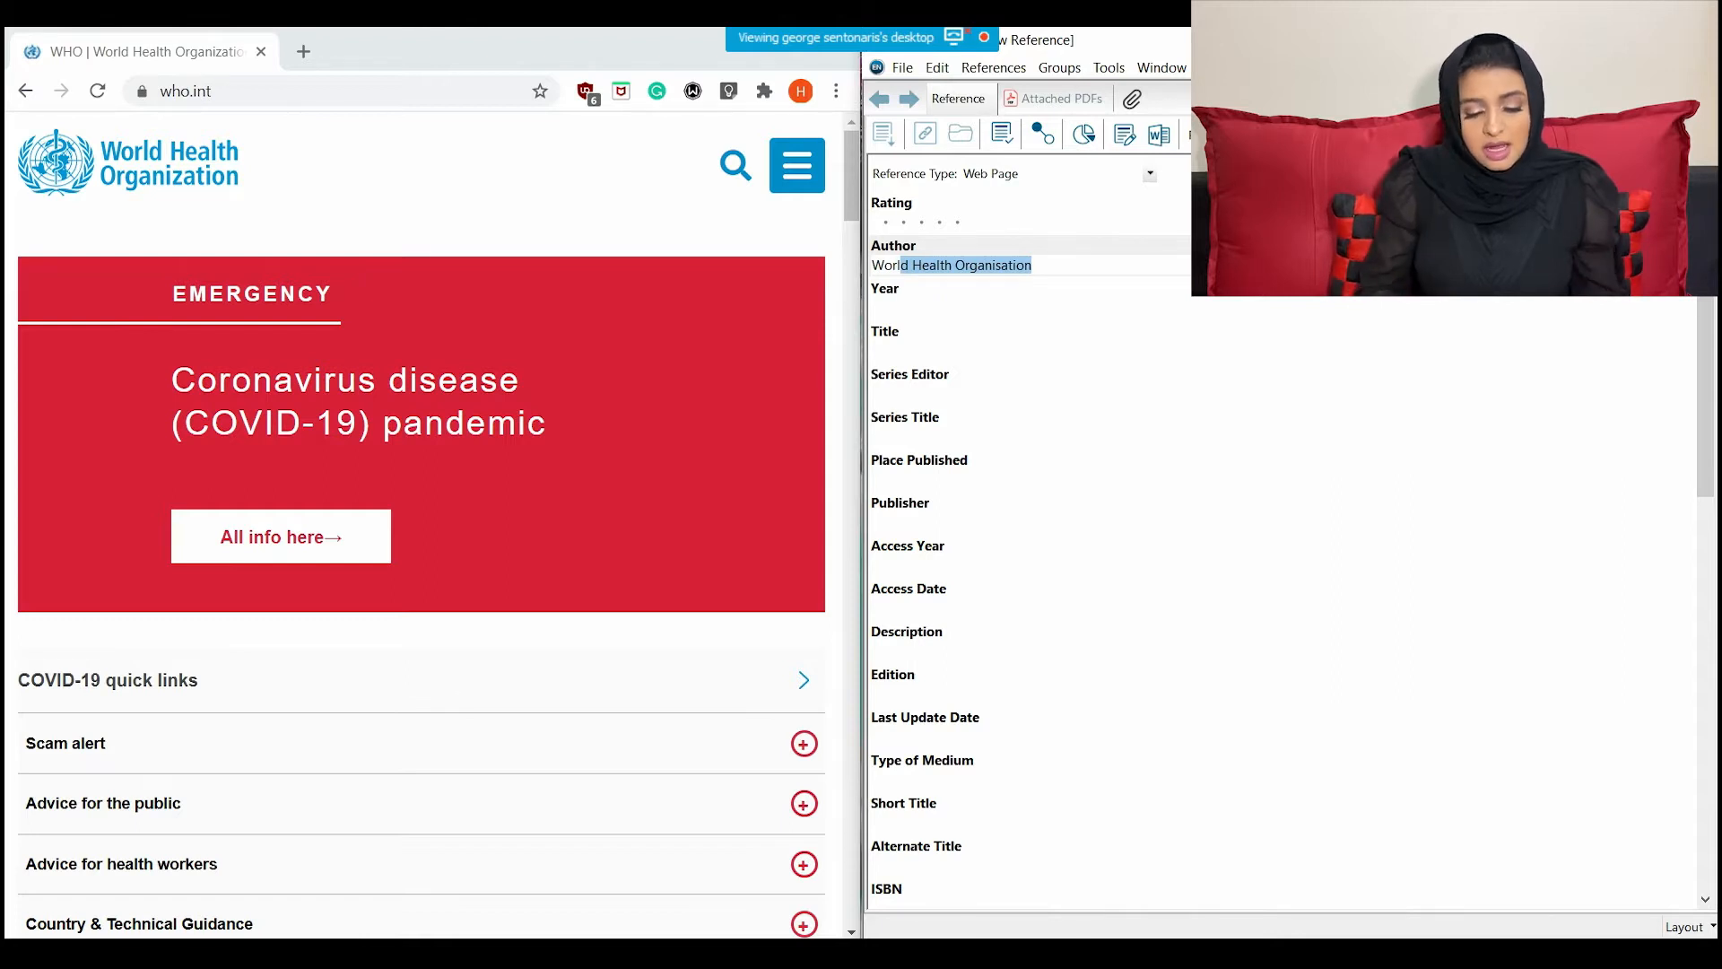
{"action": "key", "text": "Return"}
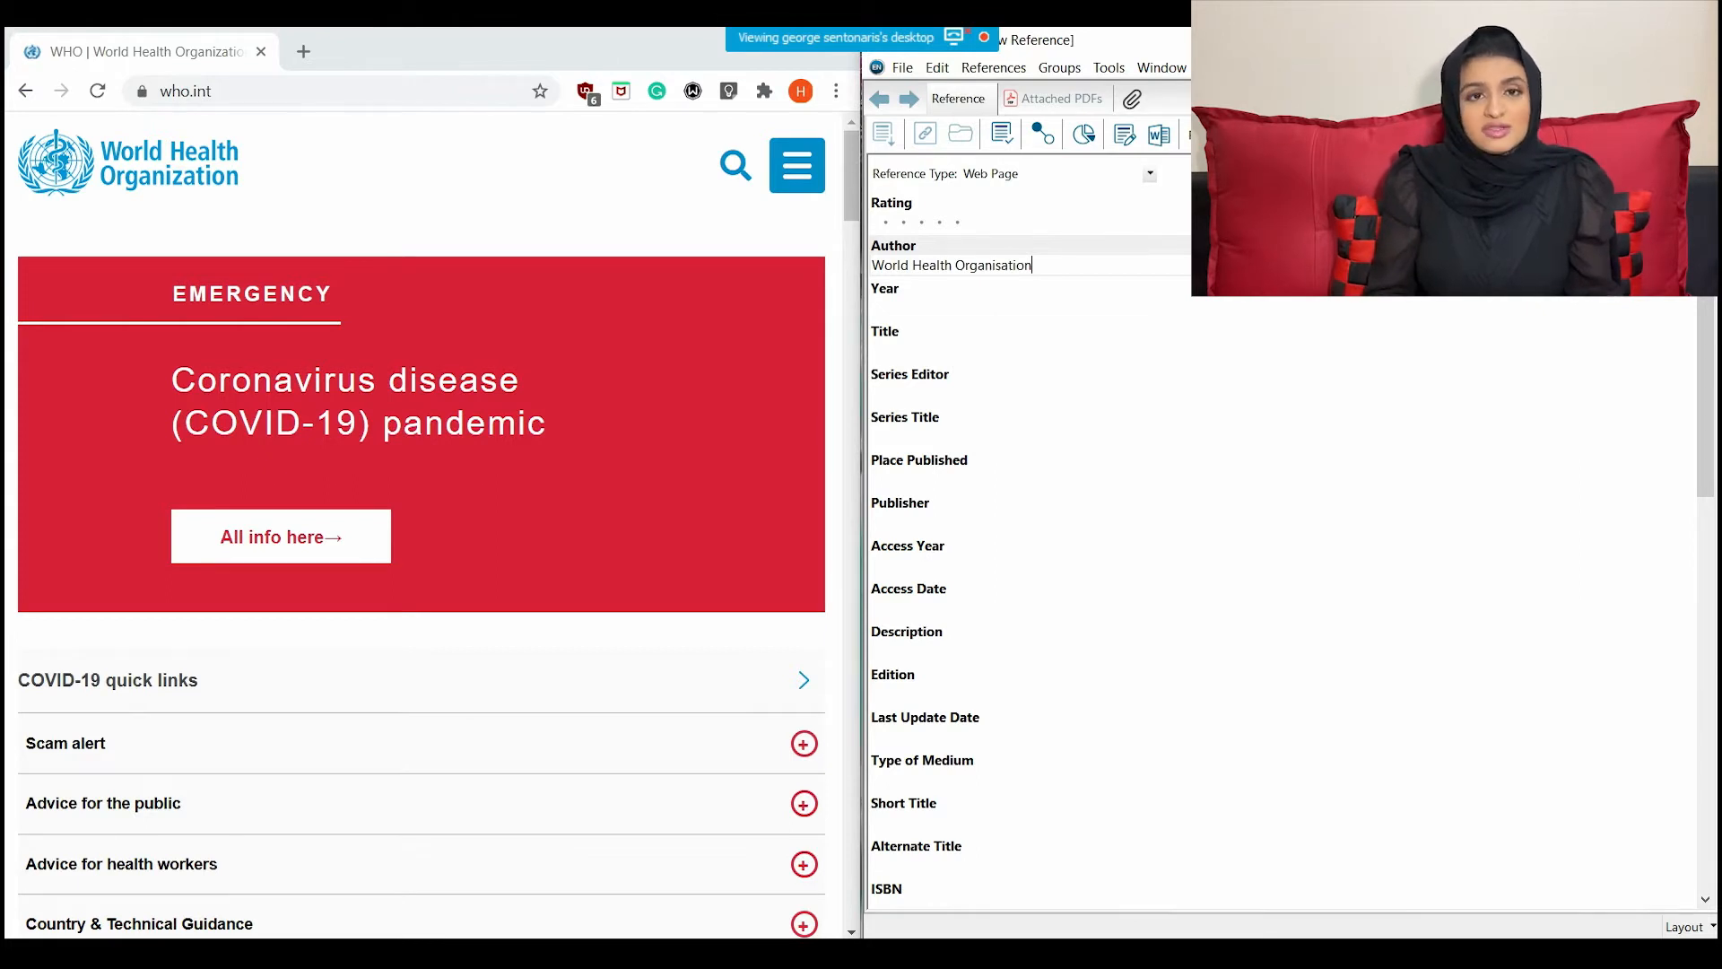
{"action": "type", "text": ","}
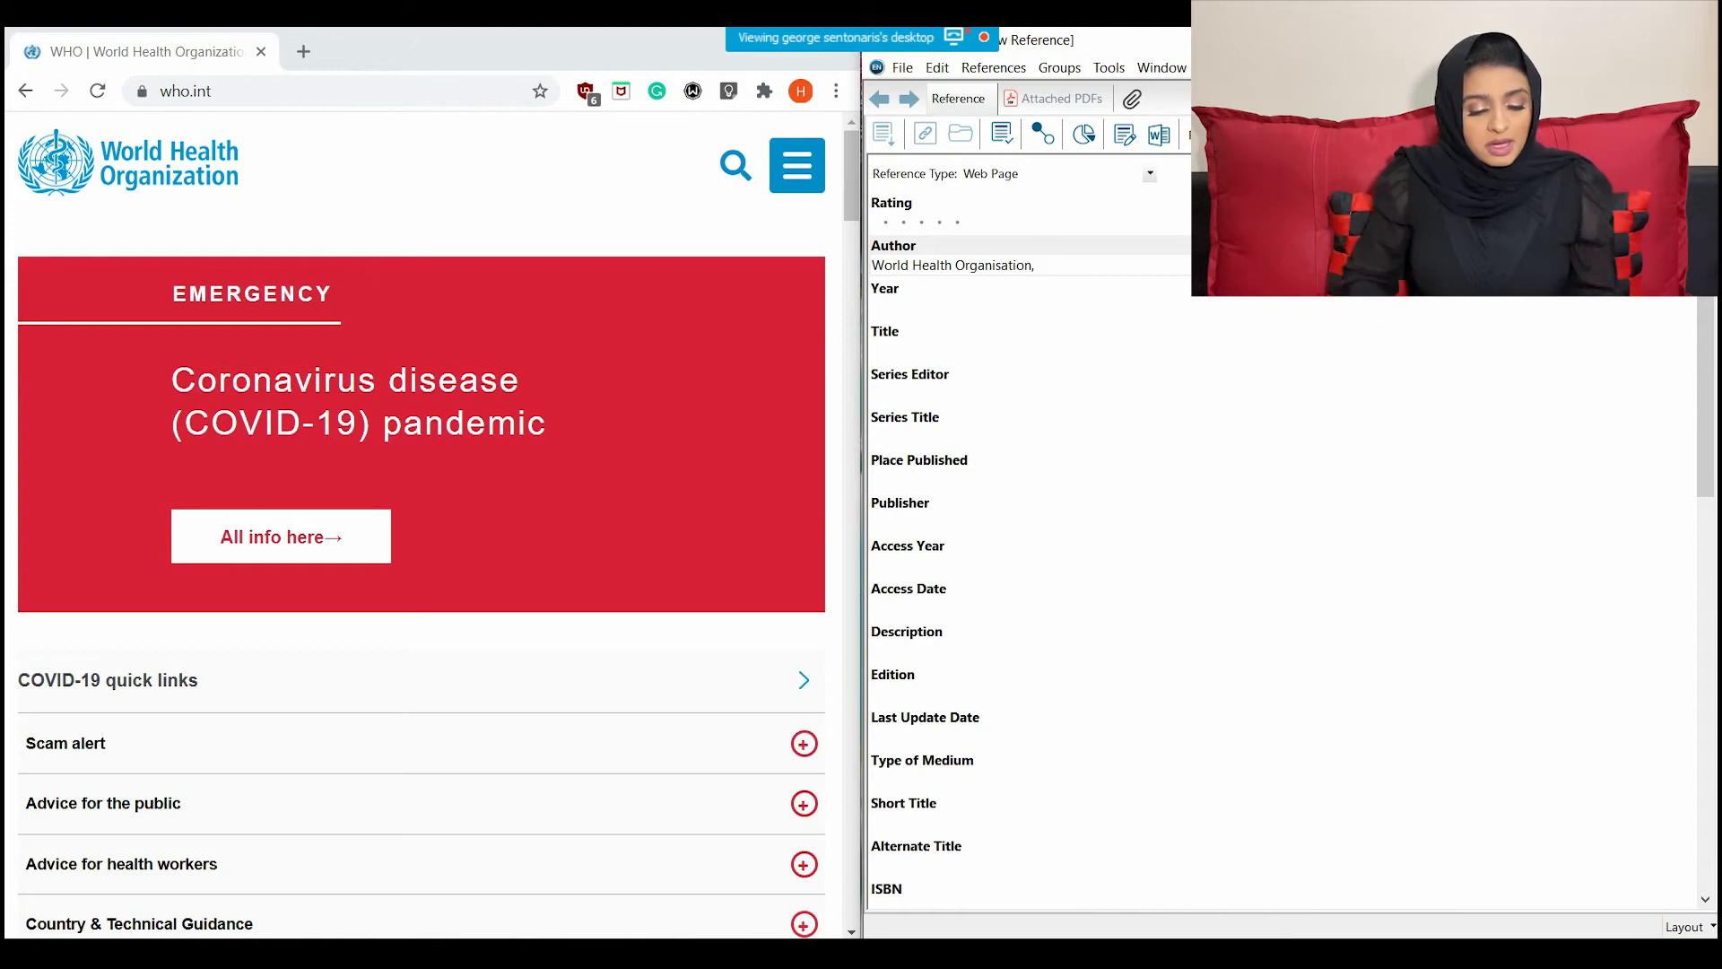
{"action": "scroll", "coordinate": [421, 525], "scroll_direction": "down", "scroll_amount": 15}
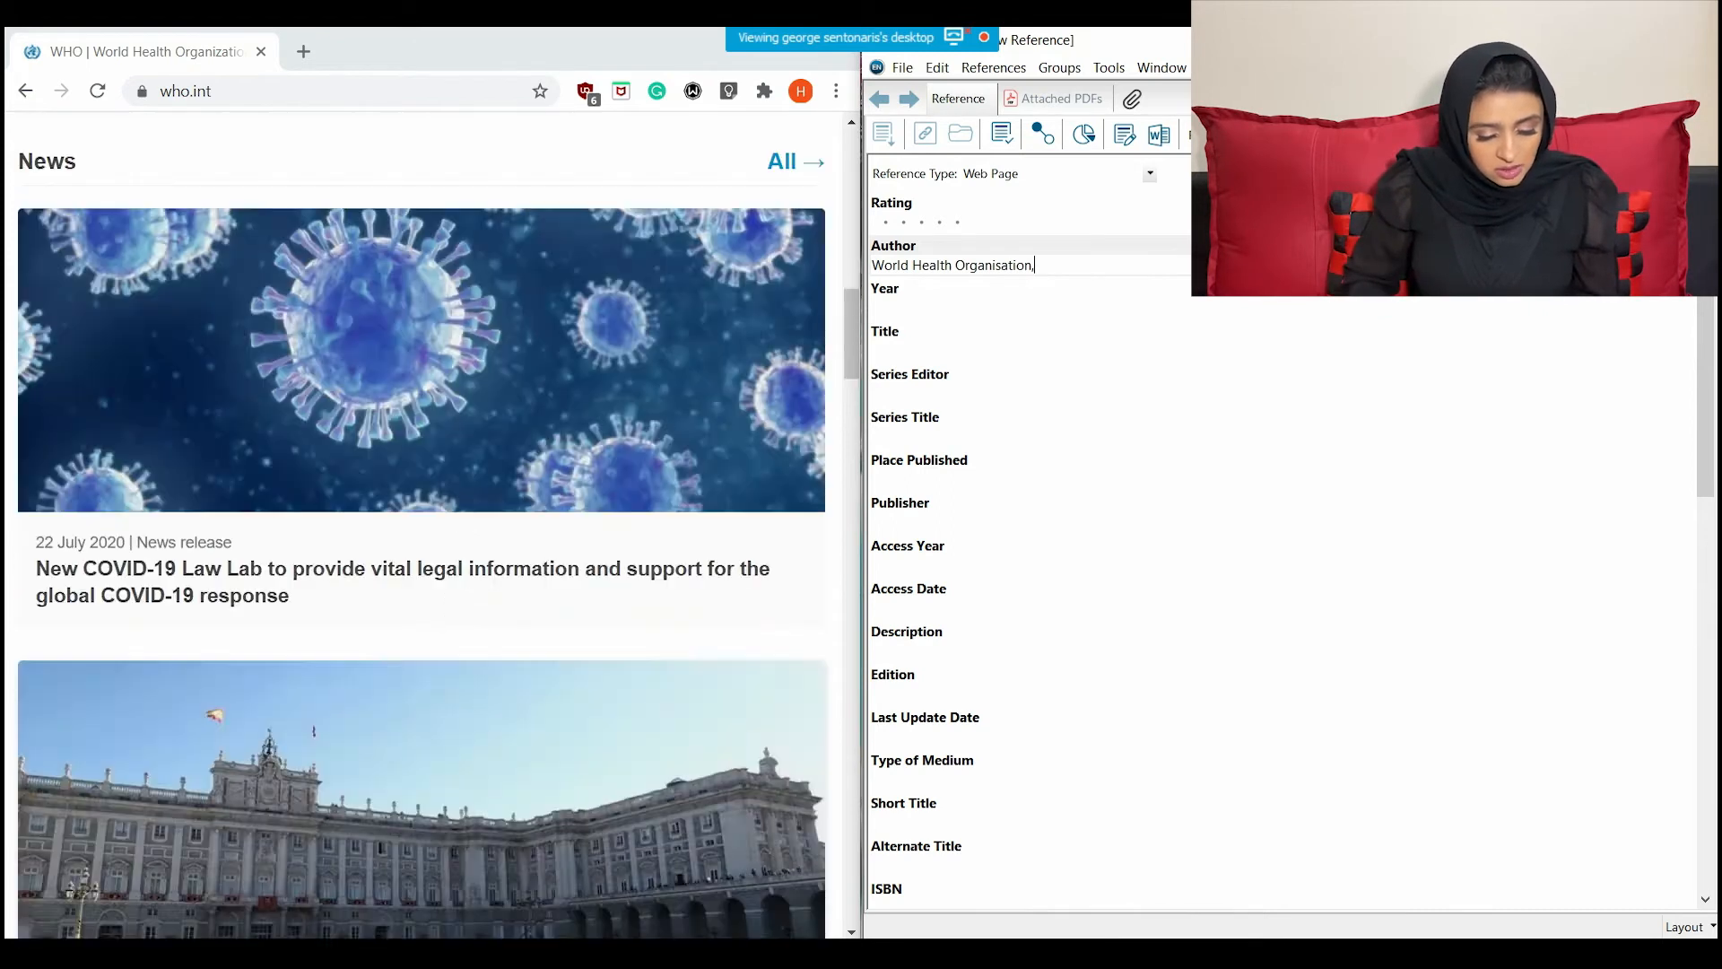
{"action": "scroll", "coordinate": [422, 524], "scroll_direction": "down", "scroll_amount": 15}
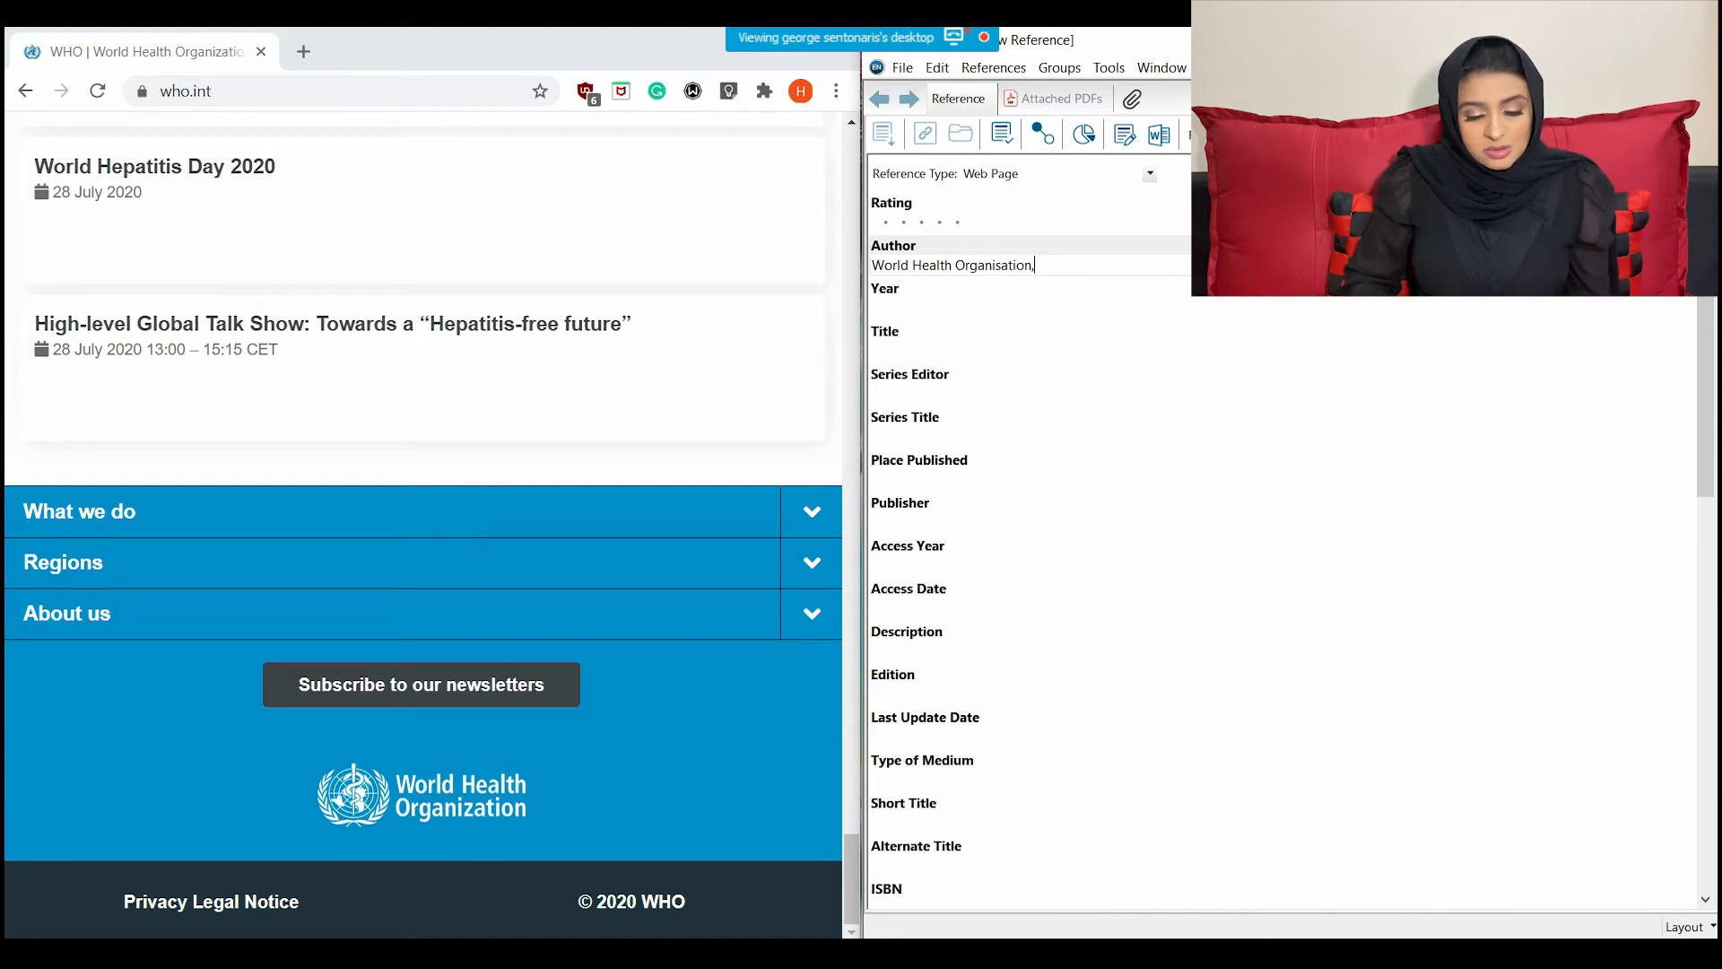
{"action": "left_click", "coordinate": [874, 308]}
{"action": "type", "text": "2020"}
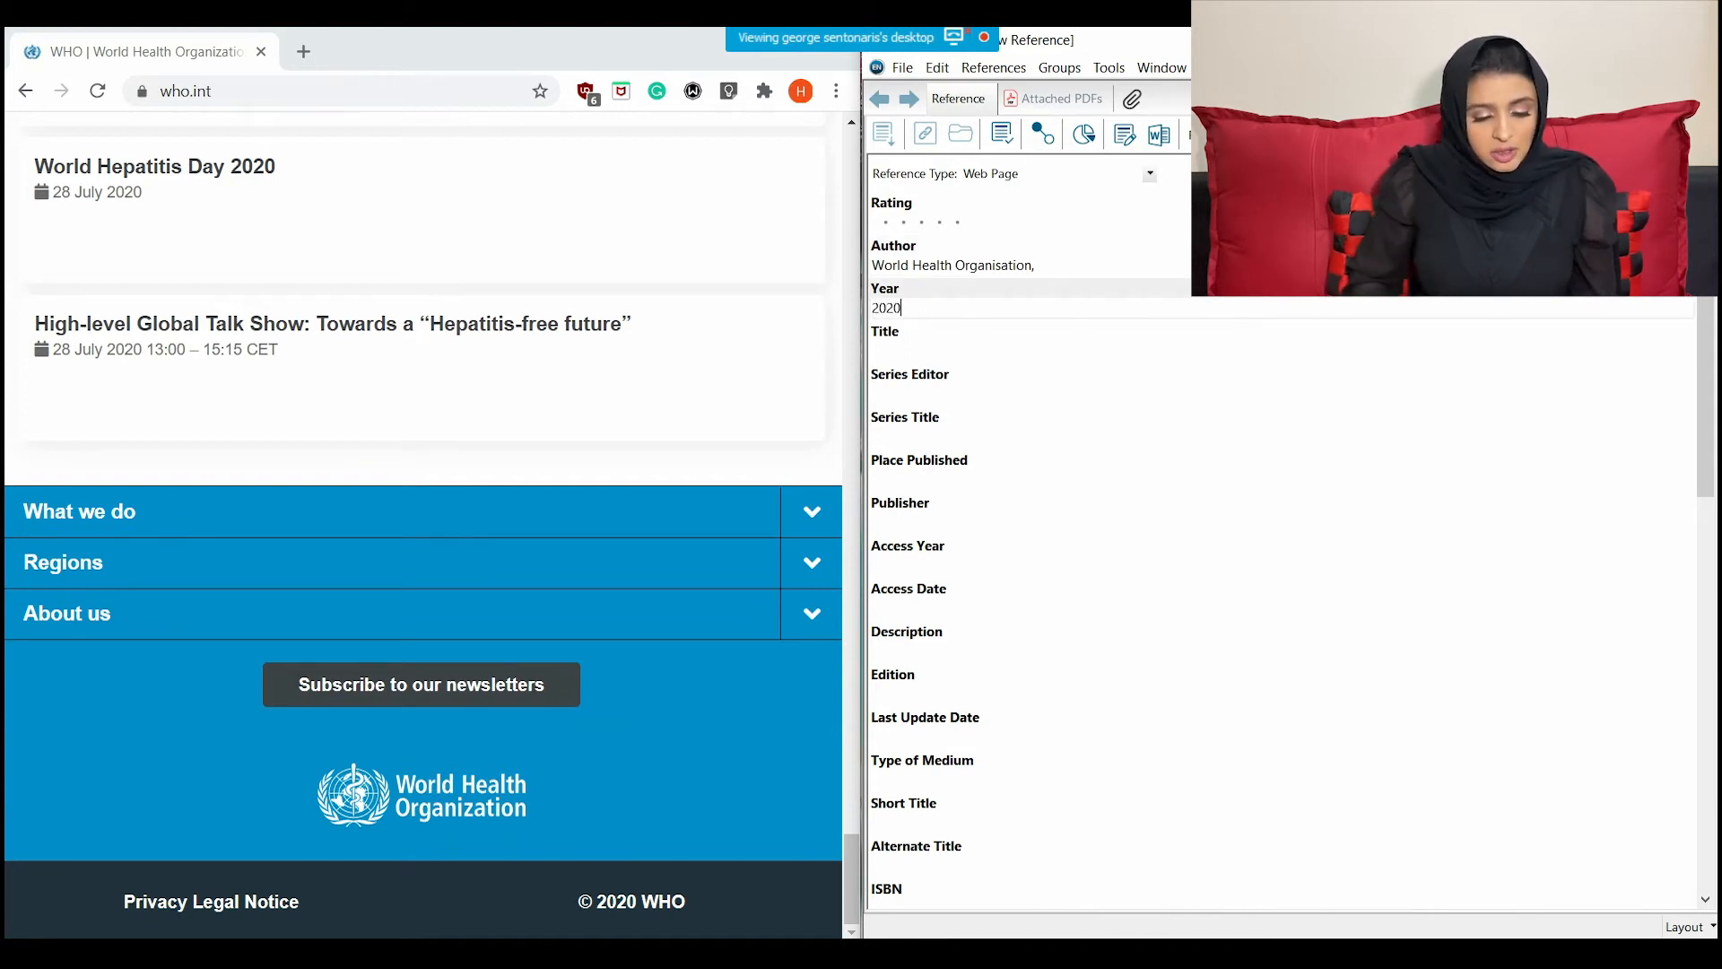
Set the reference title to "Emergency", following the heading at the start of the WHO home page.
{"action": "scroll", "coordinate": [421, 525], "scroll_direction": "up", "scroll_amount": 20}
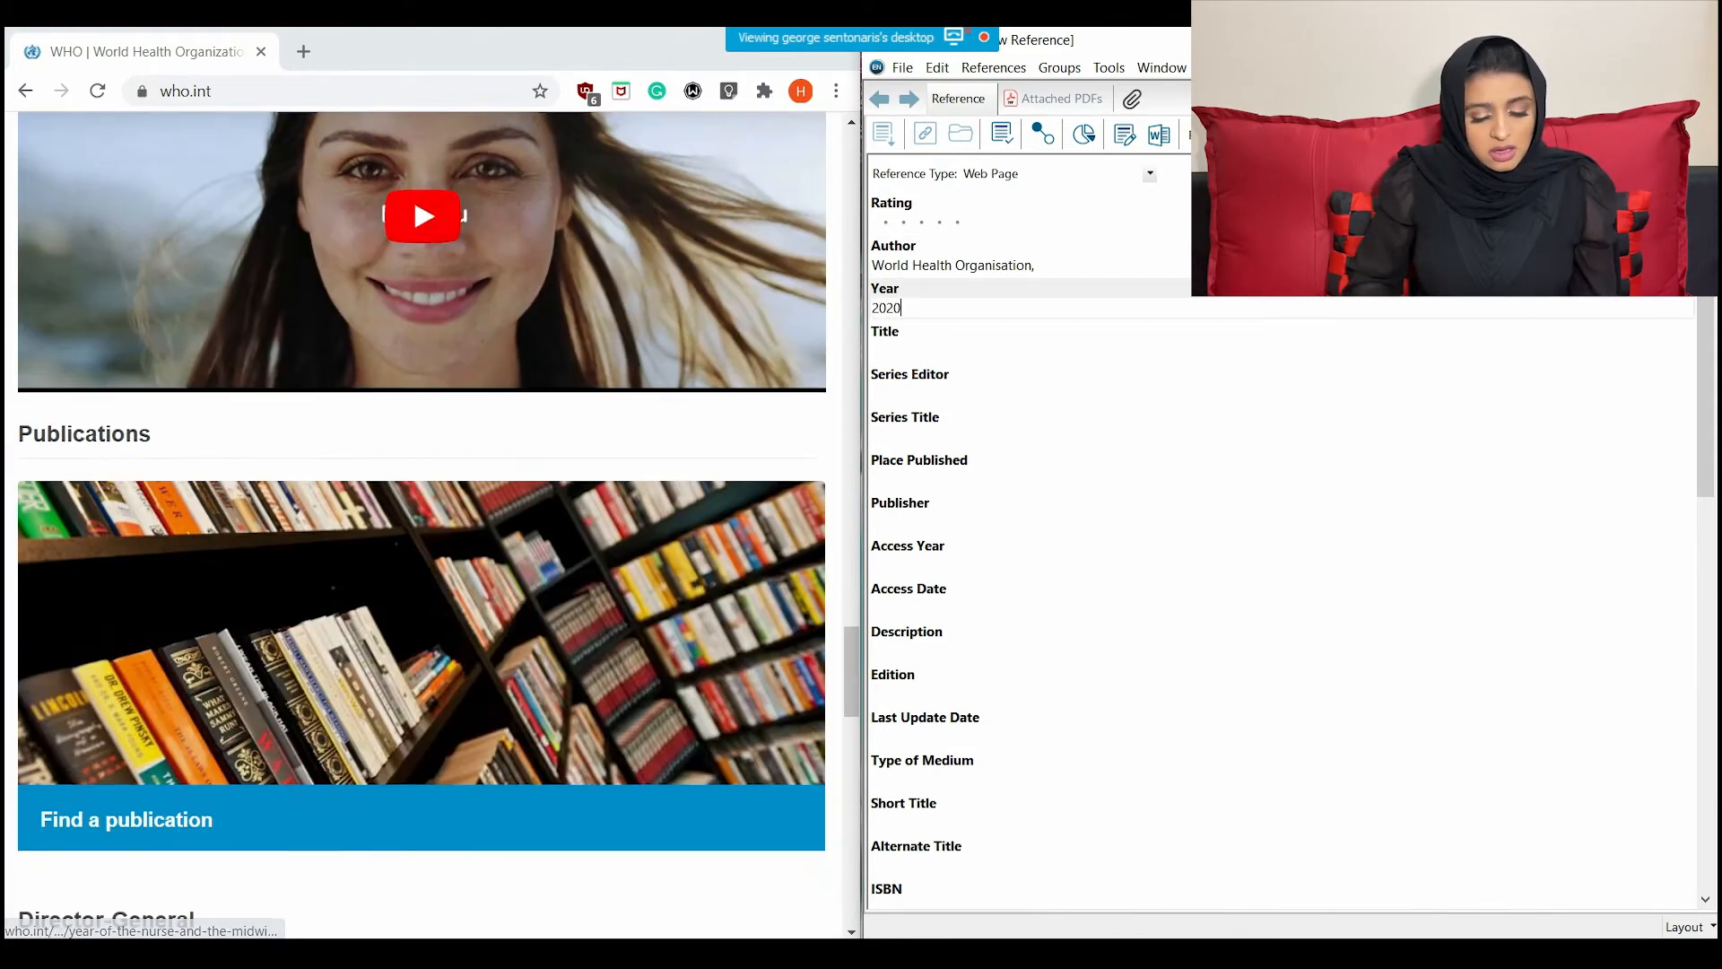
{"action": "scroll", "coordinate": [421, 525], "scroll_direction": "up", "scroll_amount": 10}
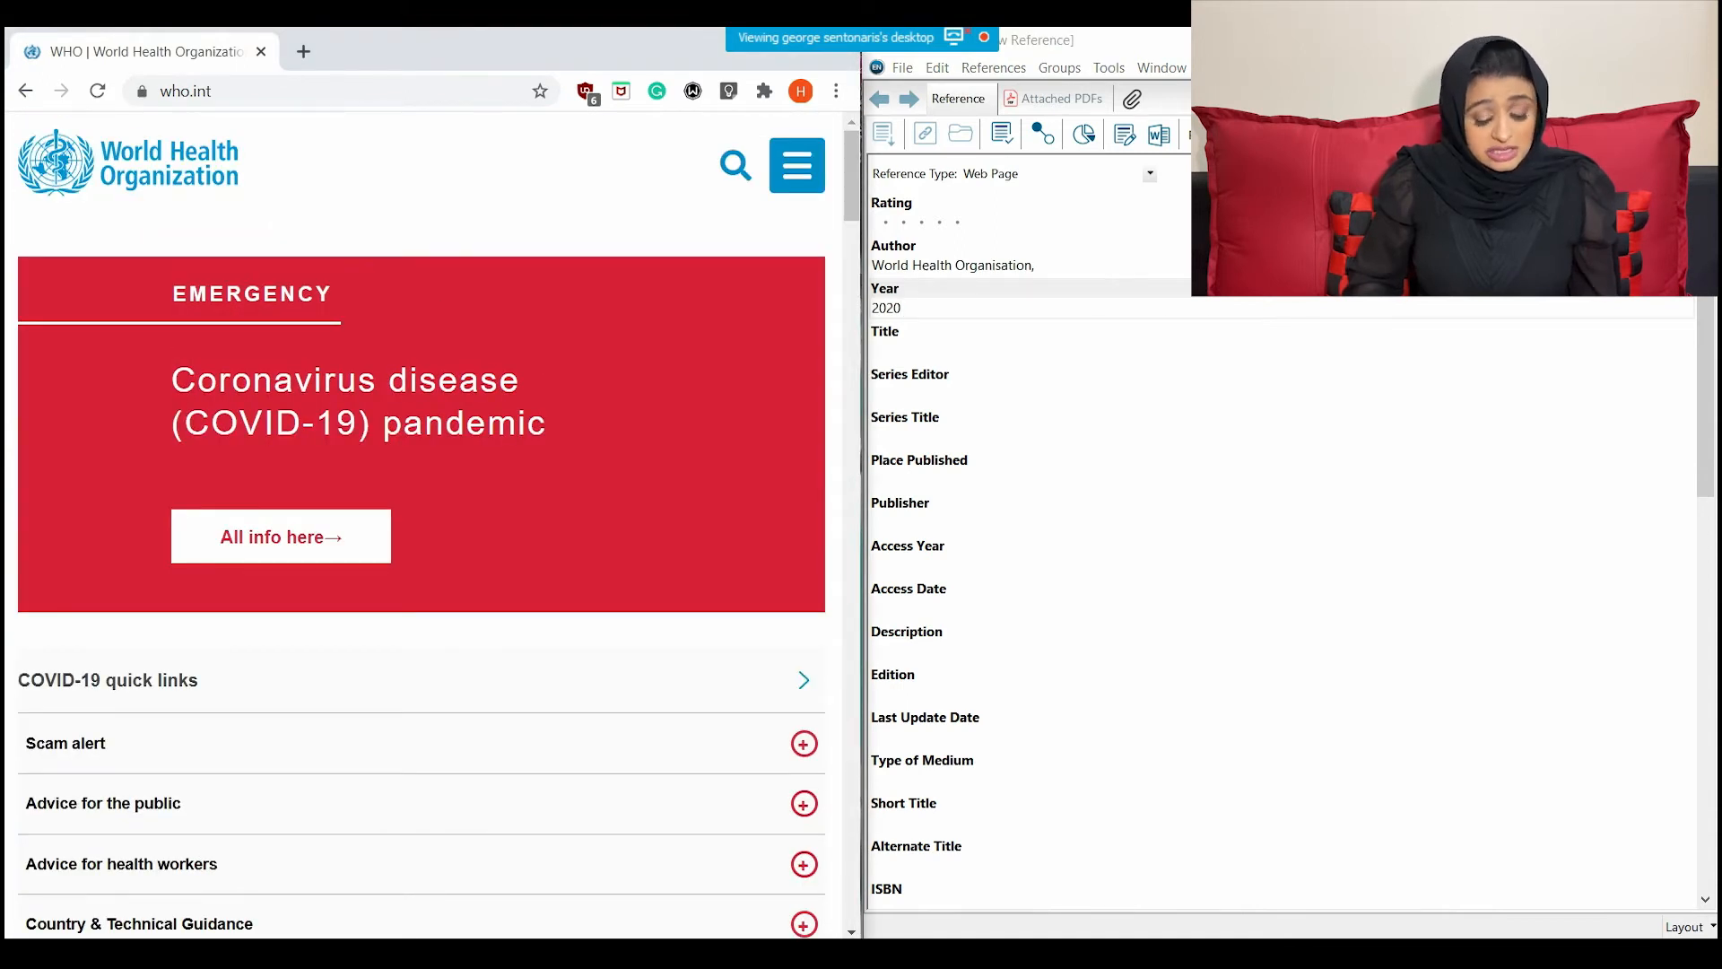
{"action": "left_click", "coordinate": [873, 351]}
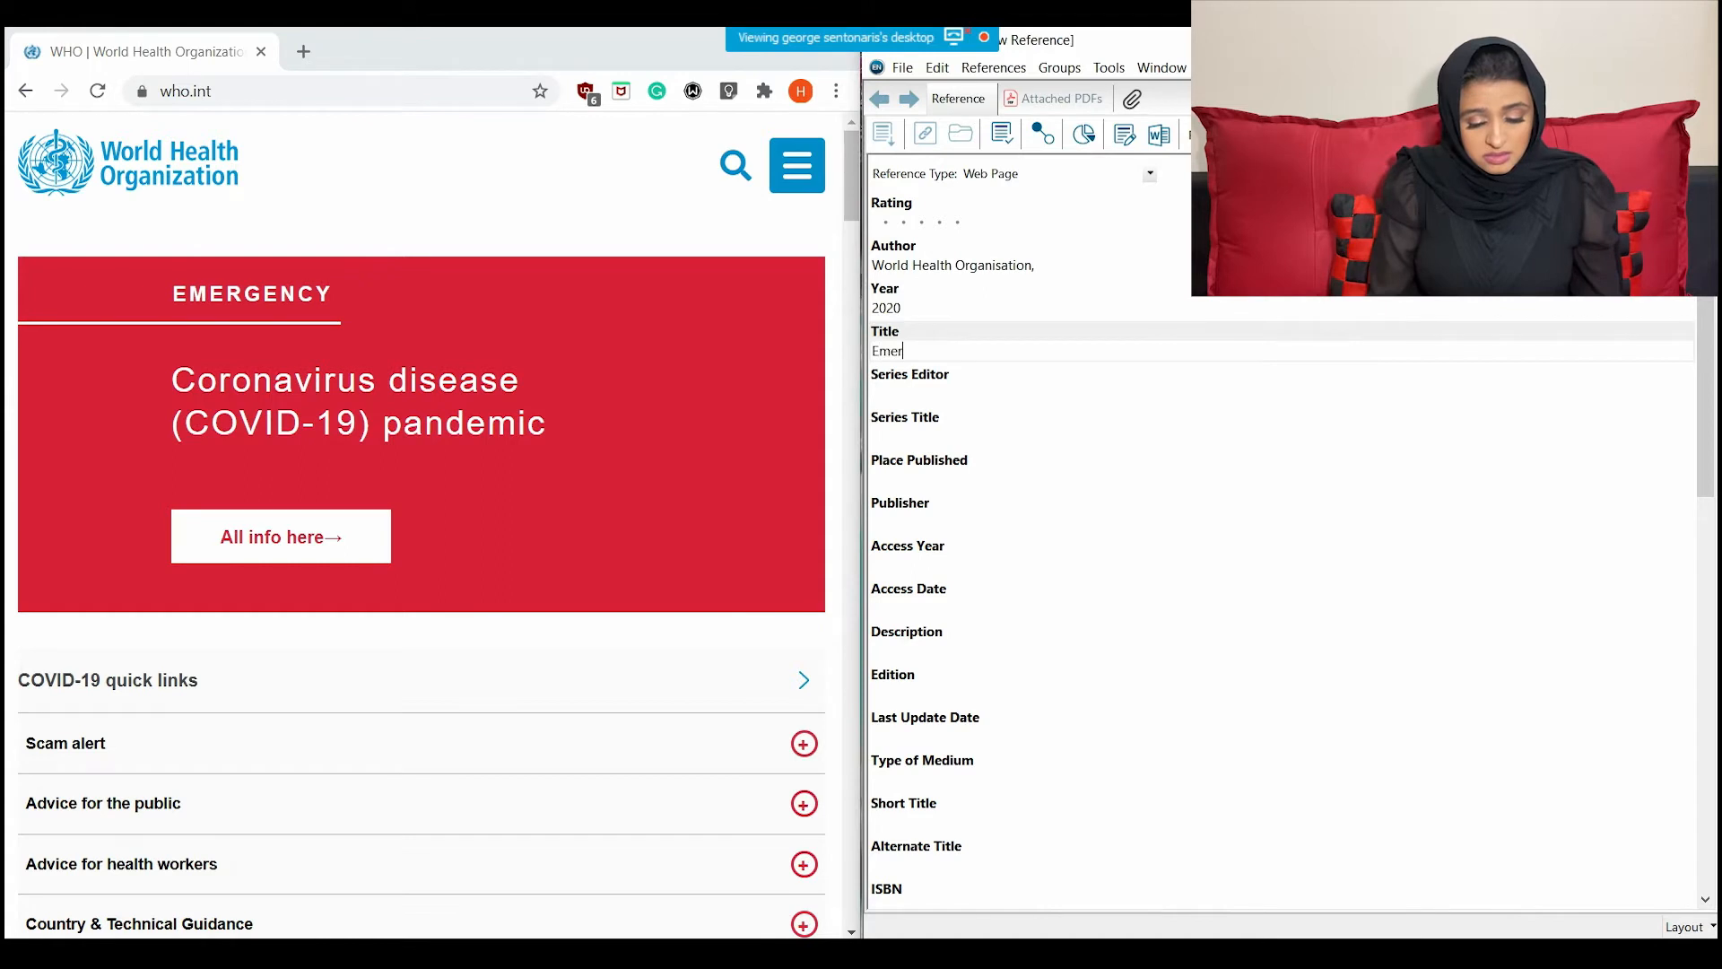
{"action": "type", "text": "Emergency"}
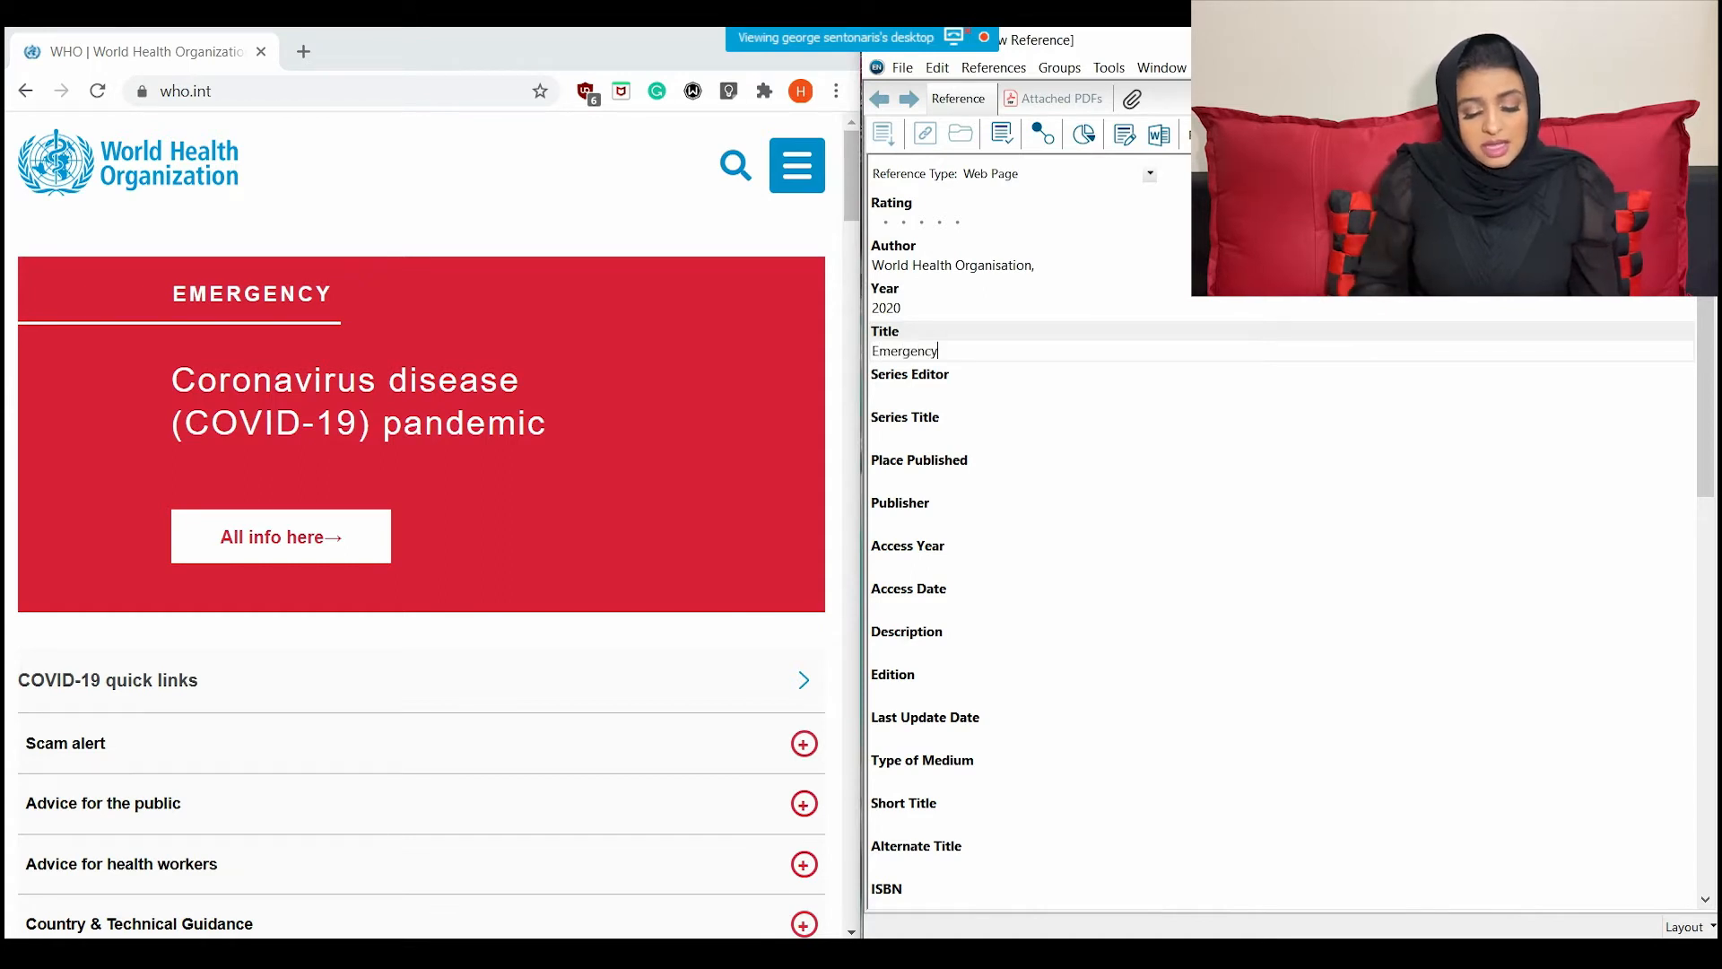
Set the reference's access year to 2020 and its access date to 07.08.20.
{"action": "left_click", "coordinate": [873, 565]}
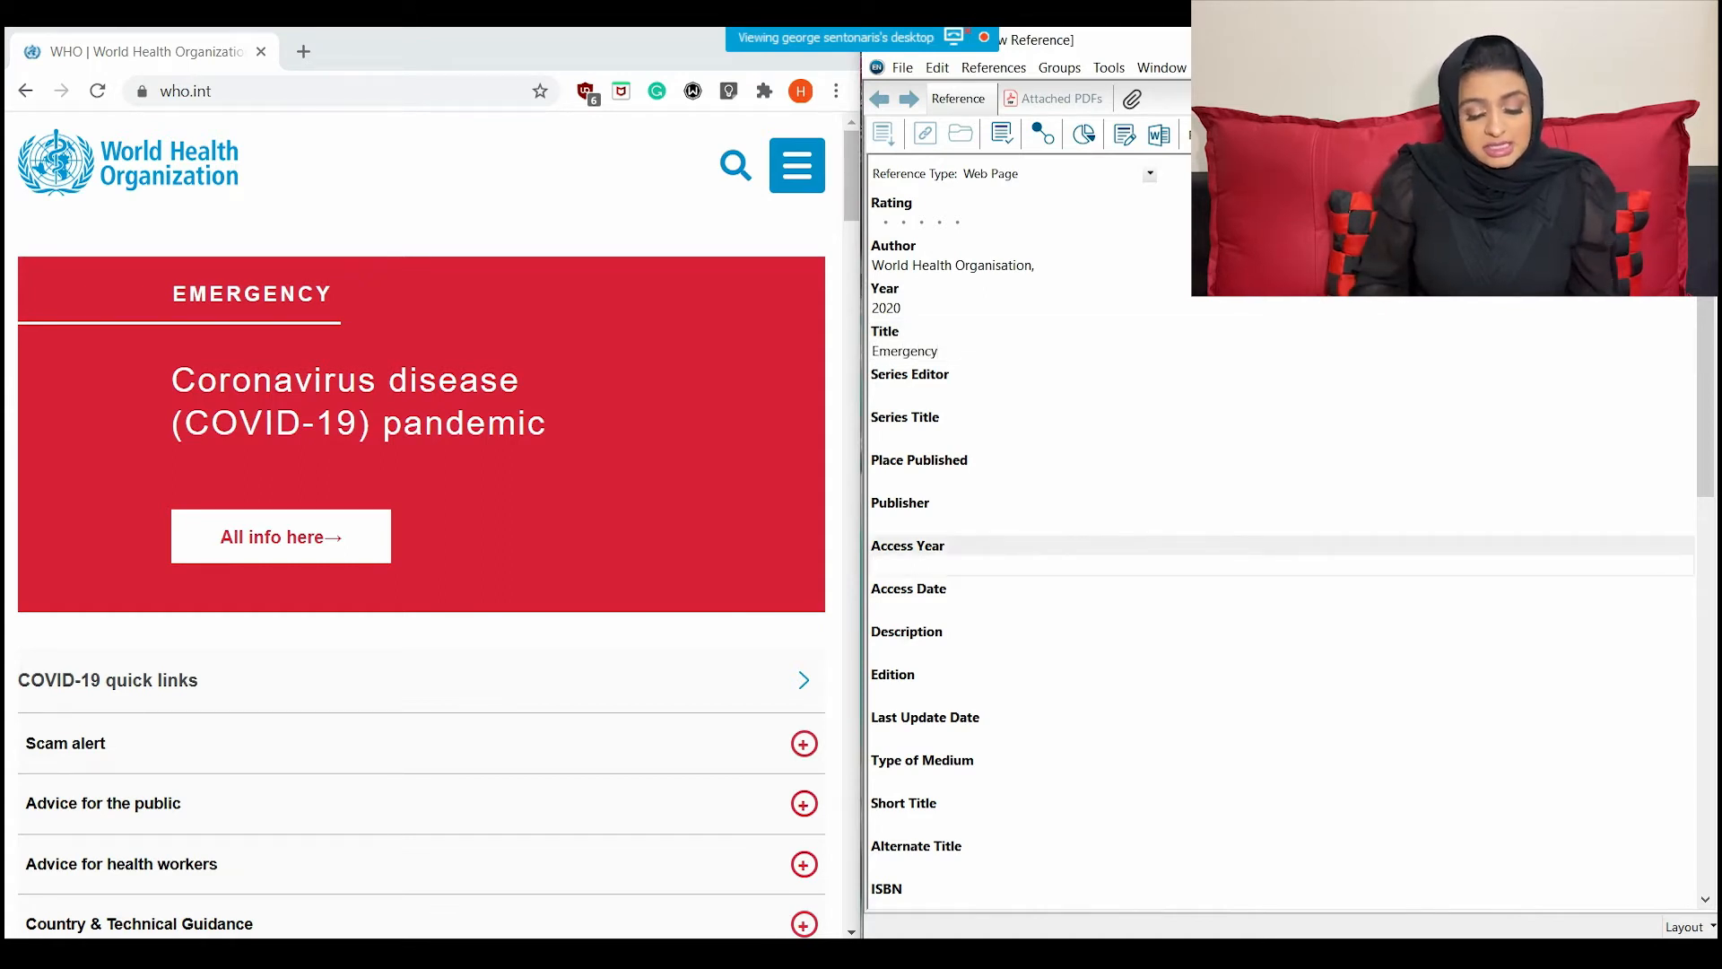
{"action": "left_click", "coordinate": [873, 608]}
{"action": "left_click", "coordinate": [874, 565]}
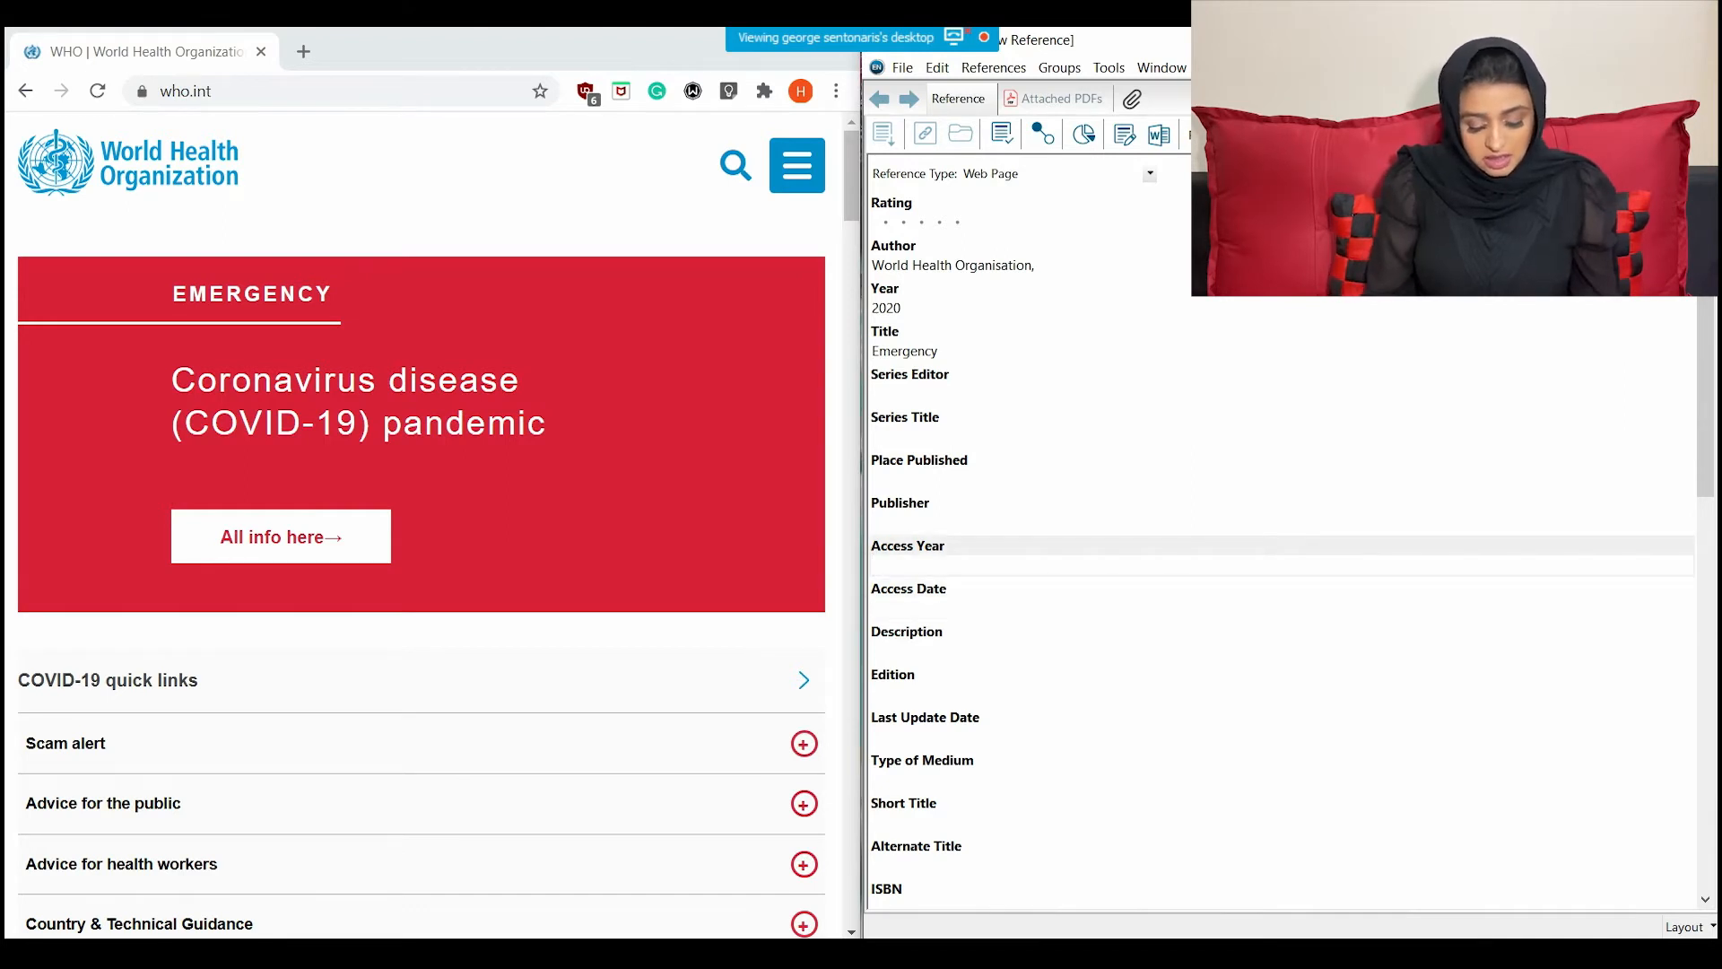
{"action": "type", "text": "2020"}
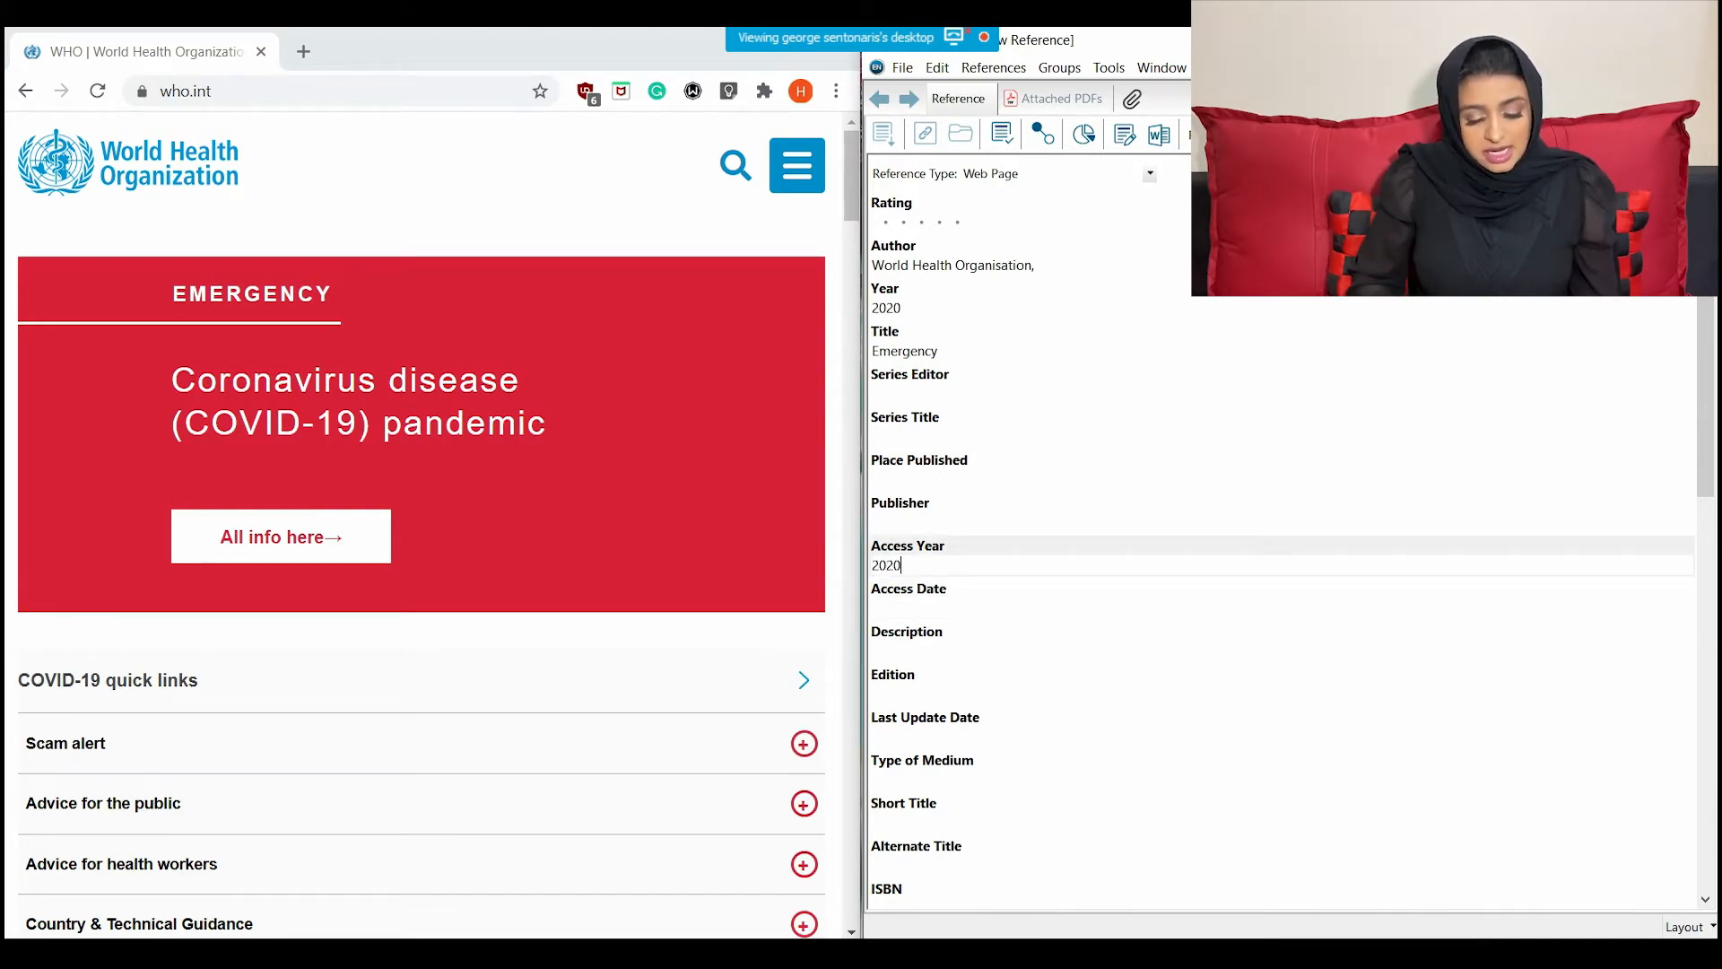
{"action": "left_click", "coordinate": [873, 608]}
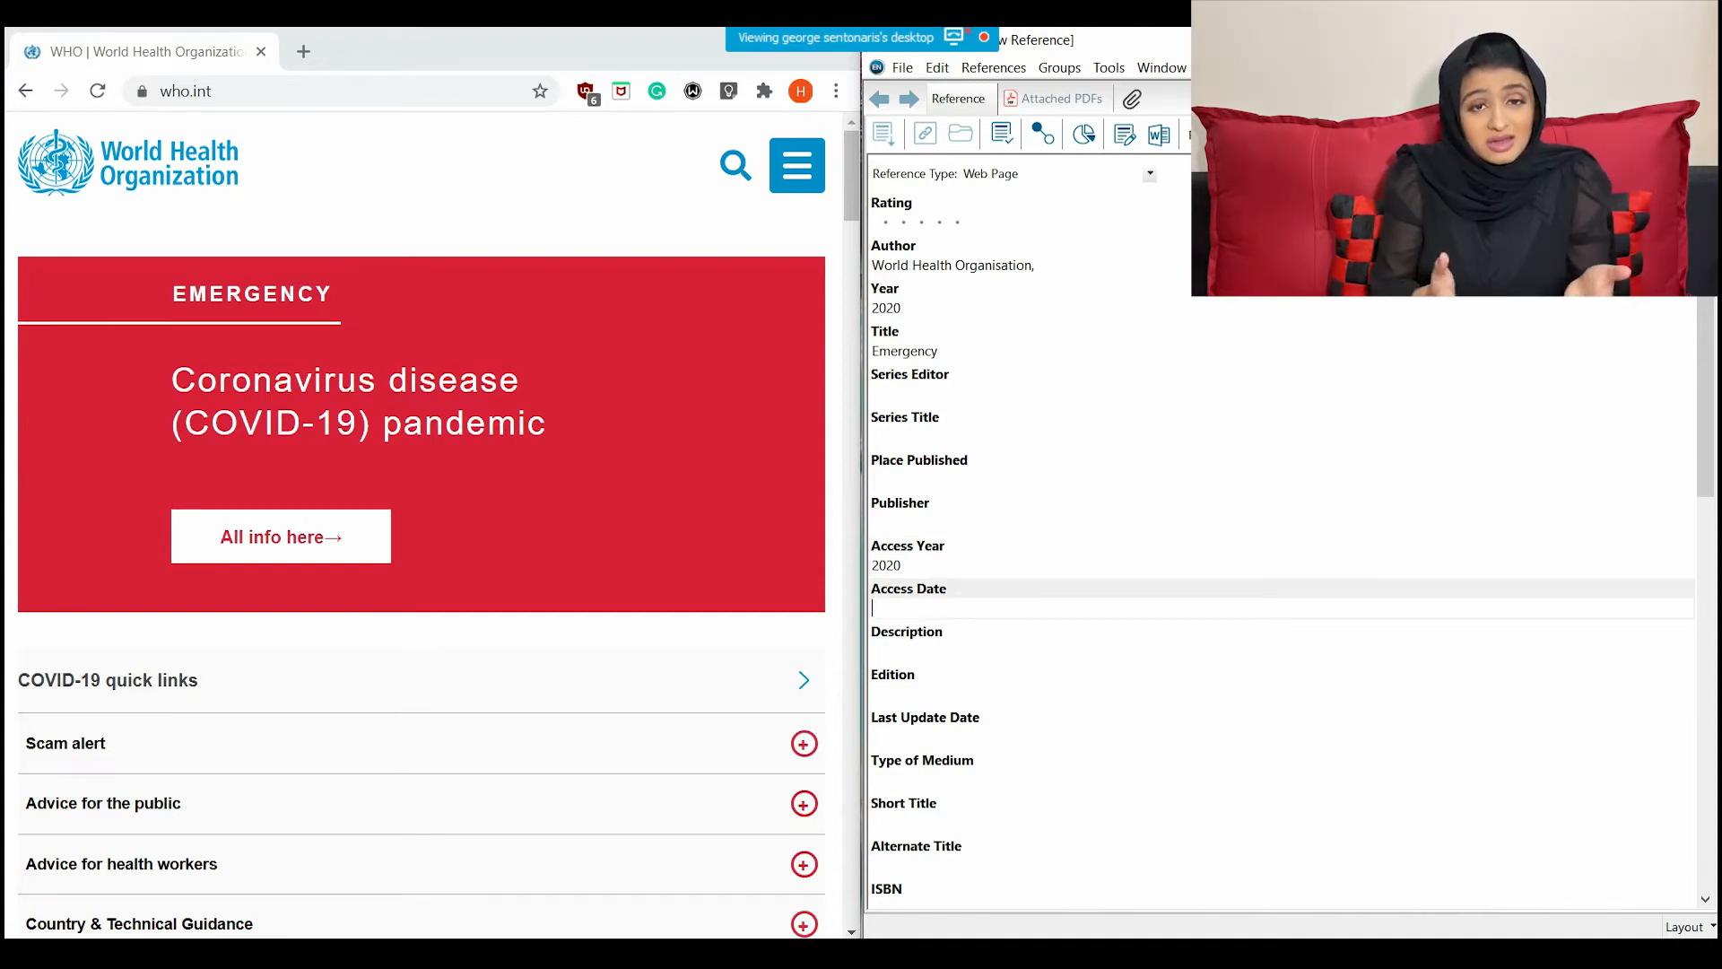
{"action": "type", "text": "07.08.20"}
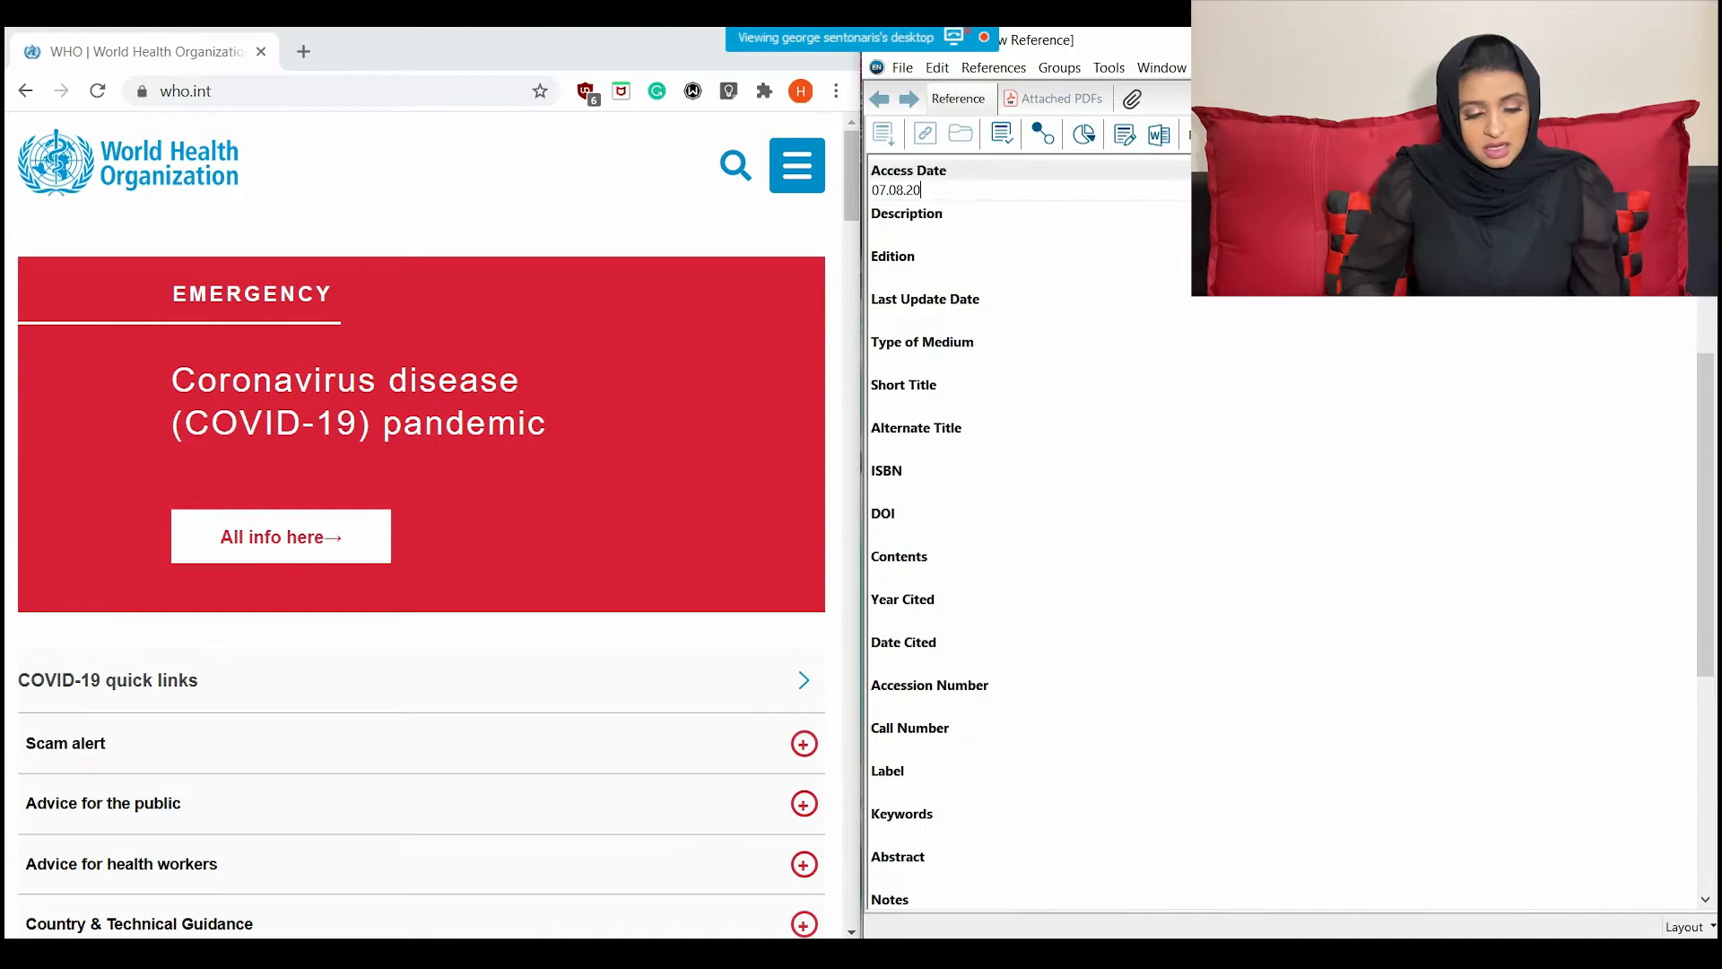
{"action": "left_click", "coordinate": [206, 91]}
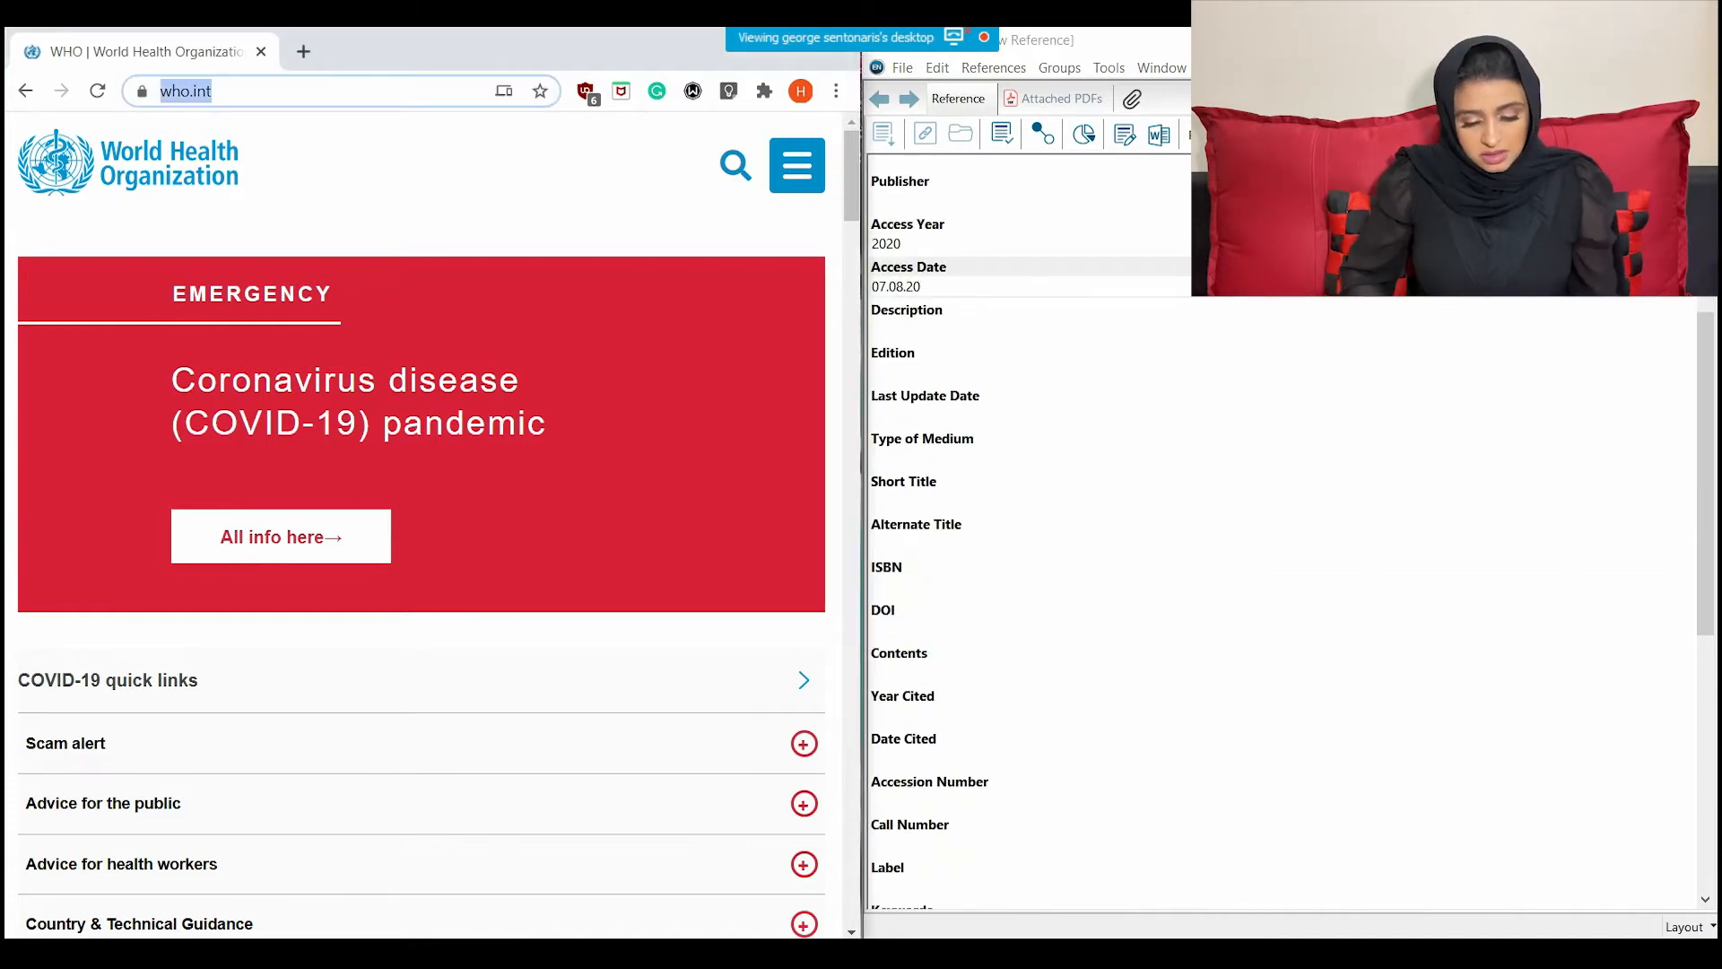
{"action": "scroll", "coordinate": [1283, 538], "scroll_direction": "down", "scroll_amount": 5}
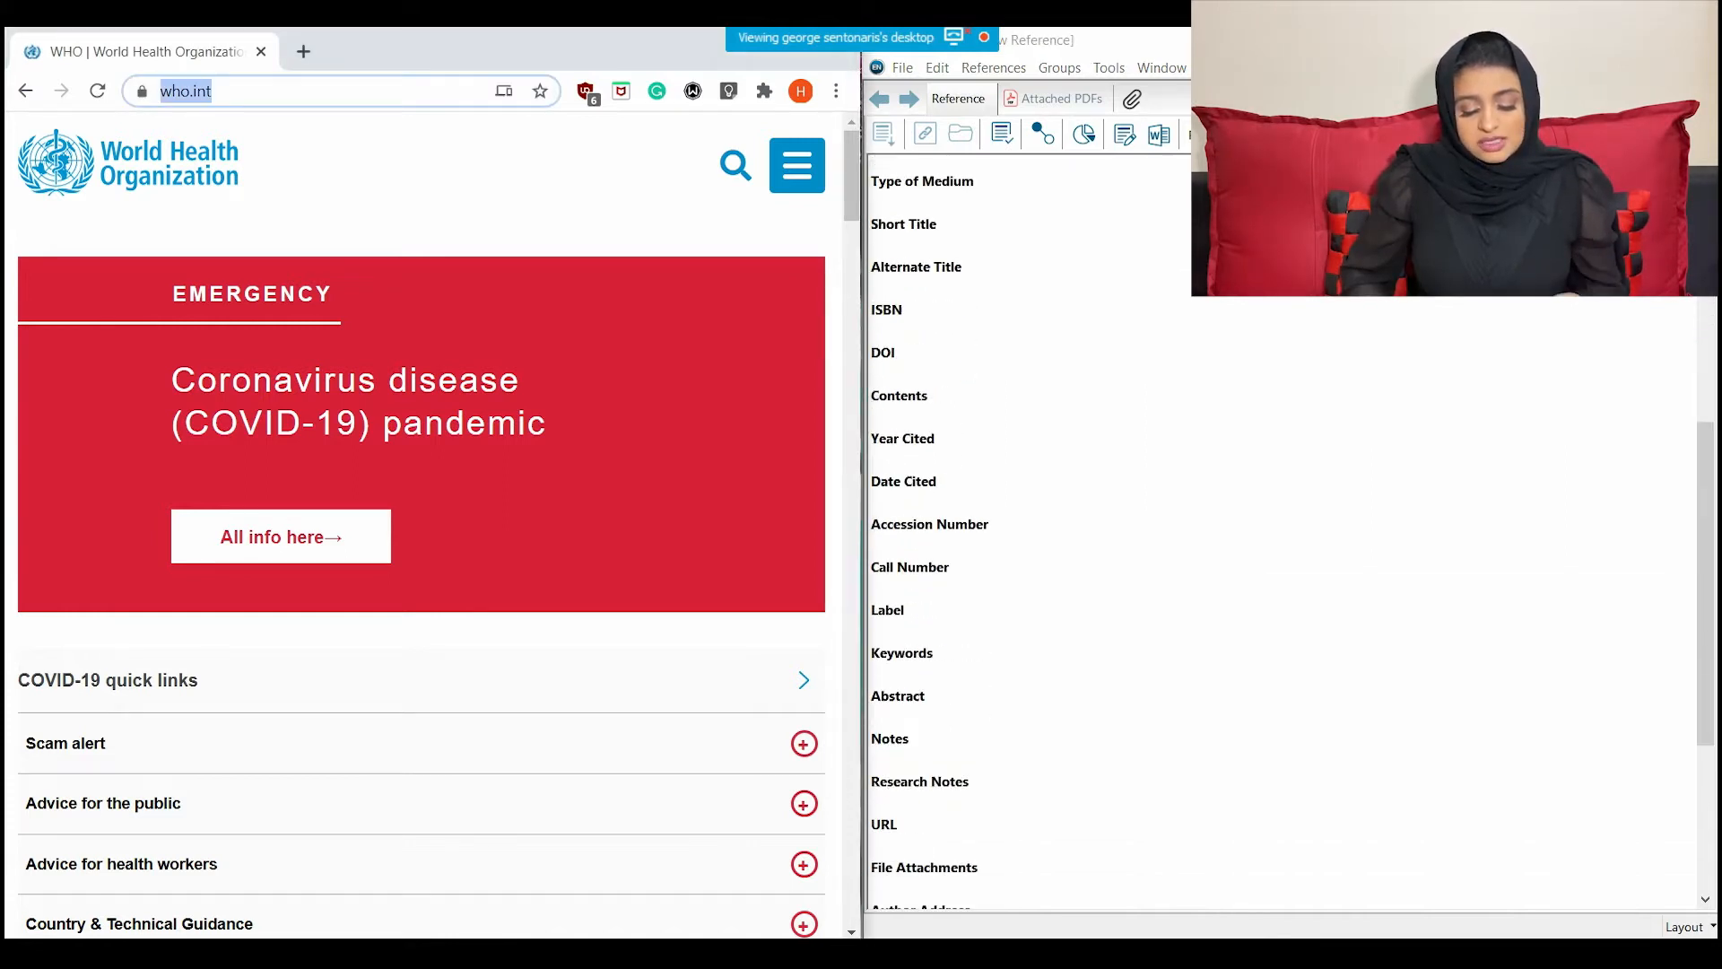
{"action": "left_click", "coordinate": [932, 844]}
{"action": "type", "text": "https://www.who.int/"}
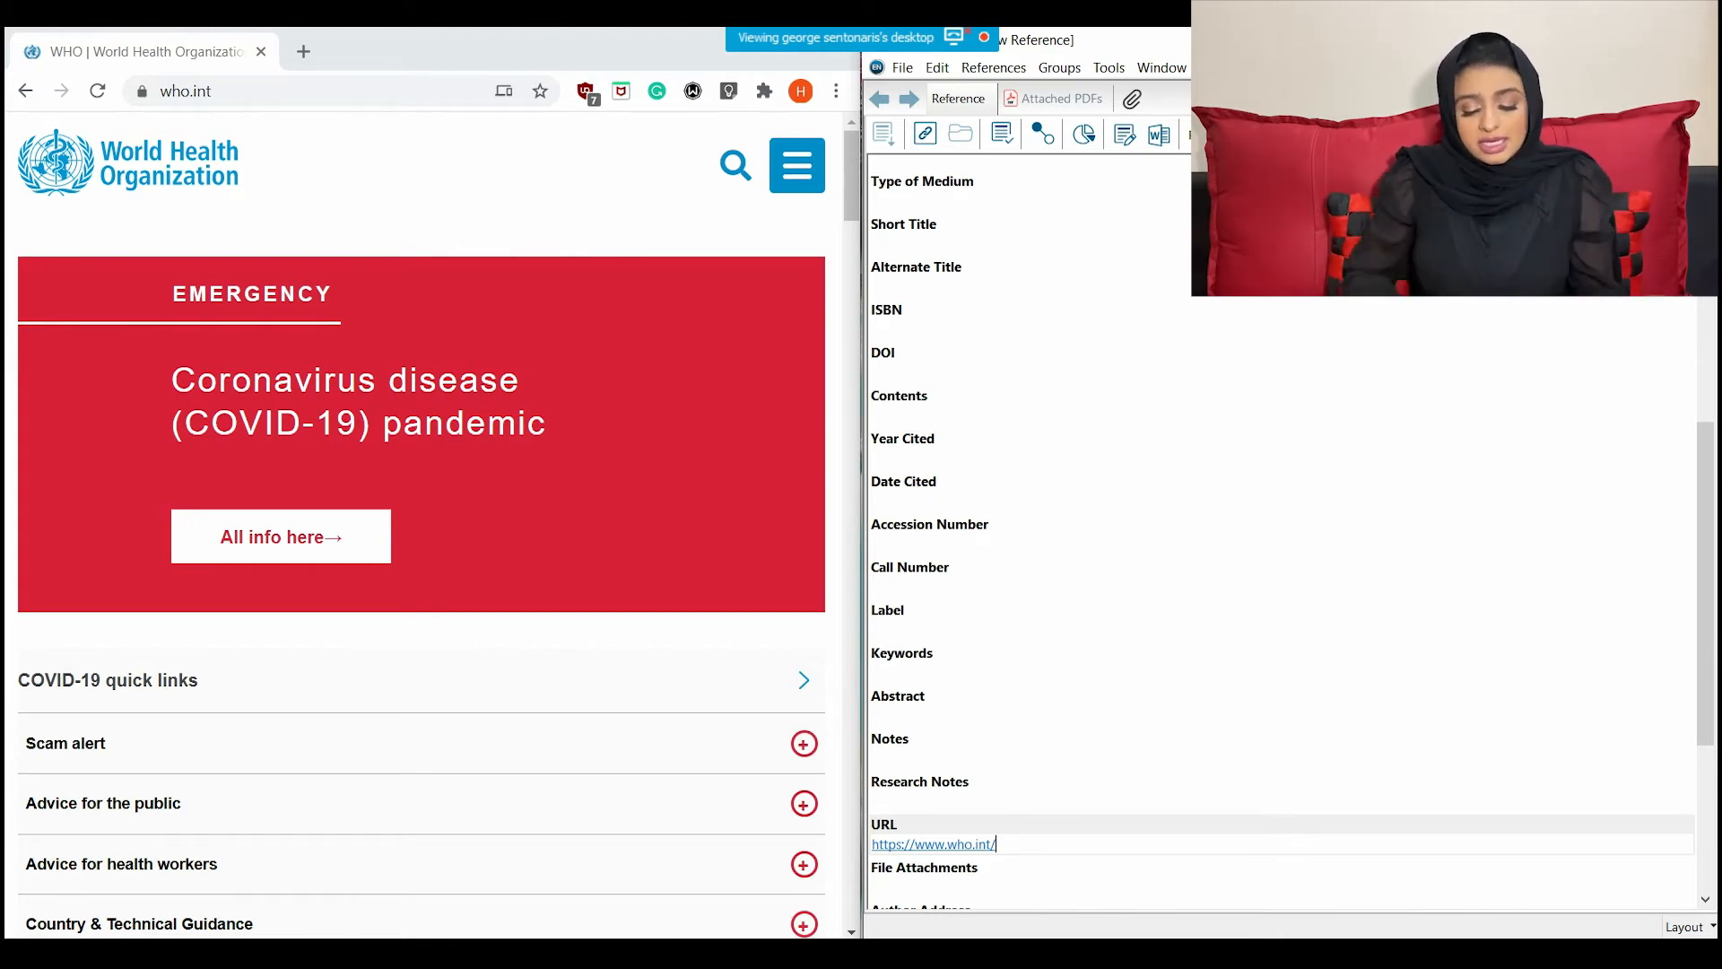
{"action": "scroll", "coordinate": [1280, 531], "scroll_direction": "up", "scroll_amount": 1}
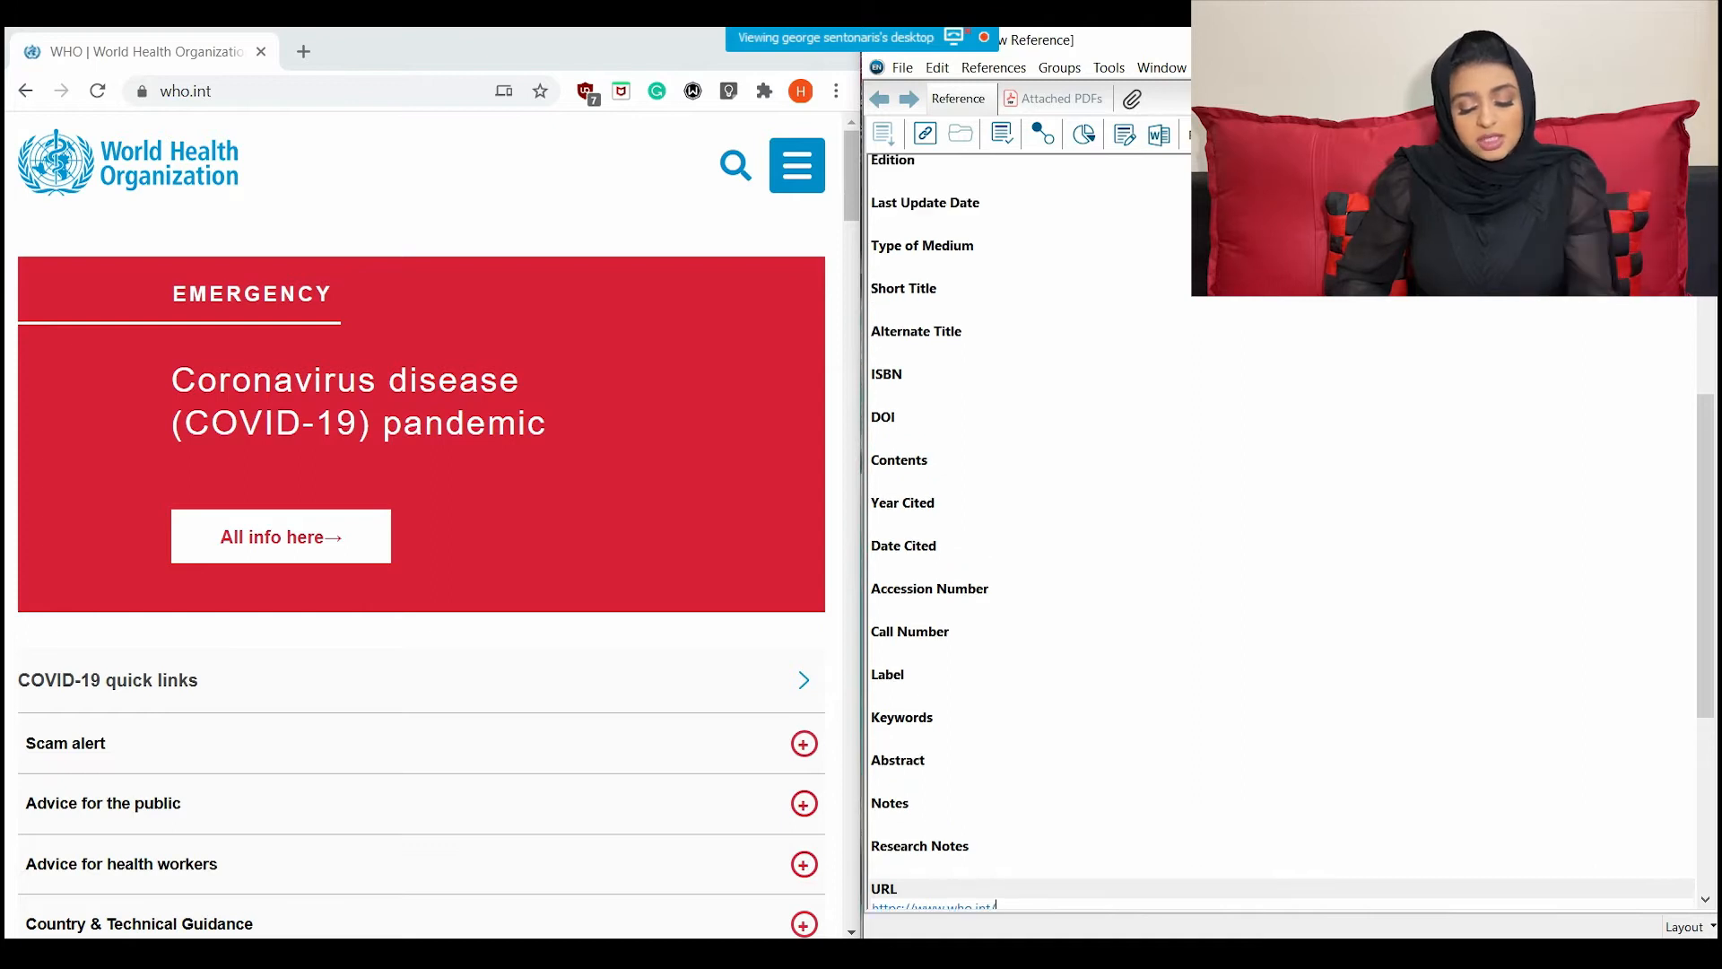
{"action": "scroll", "coordinate": [1281, 531], "scroll_direction": "up", "scroll_amount": 2}
{"action": "right_click", "coordinate": [1349, 324]}
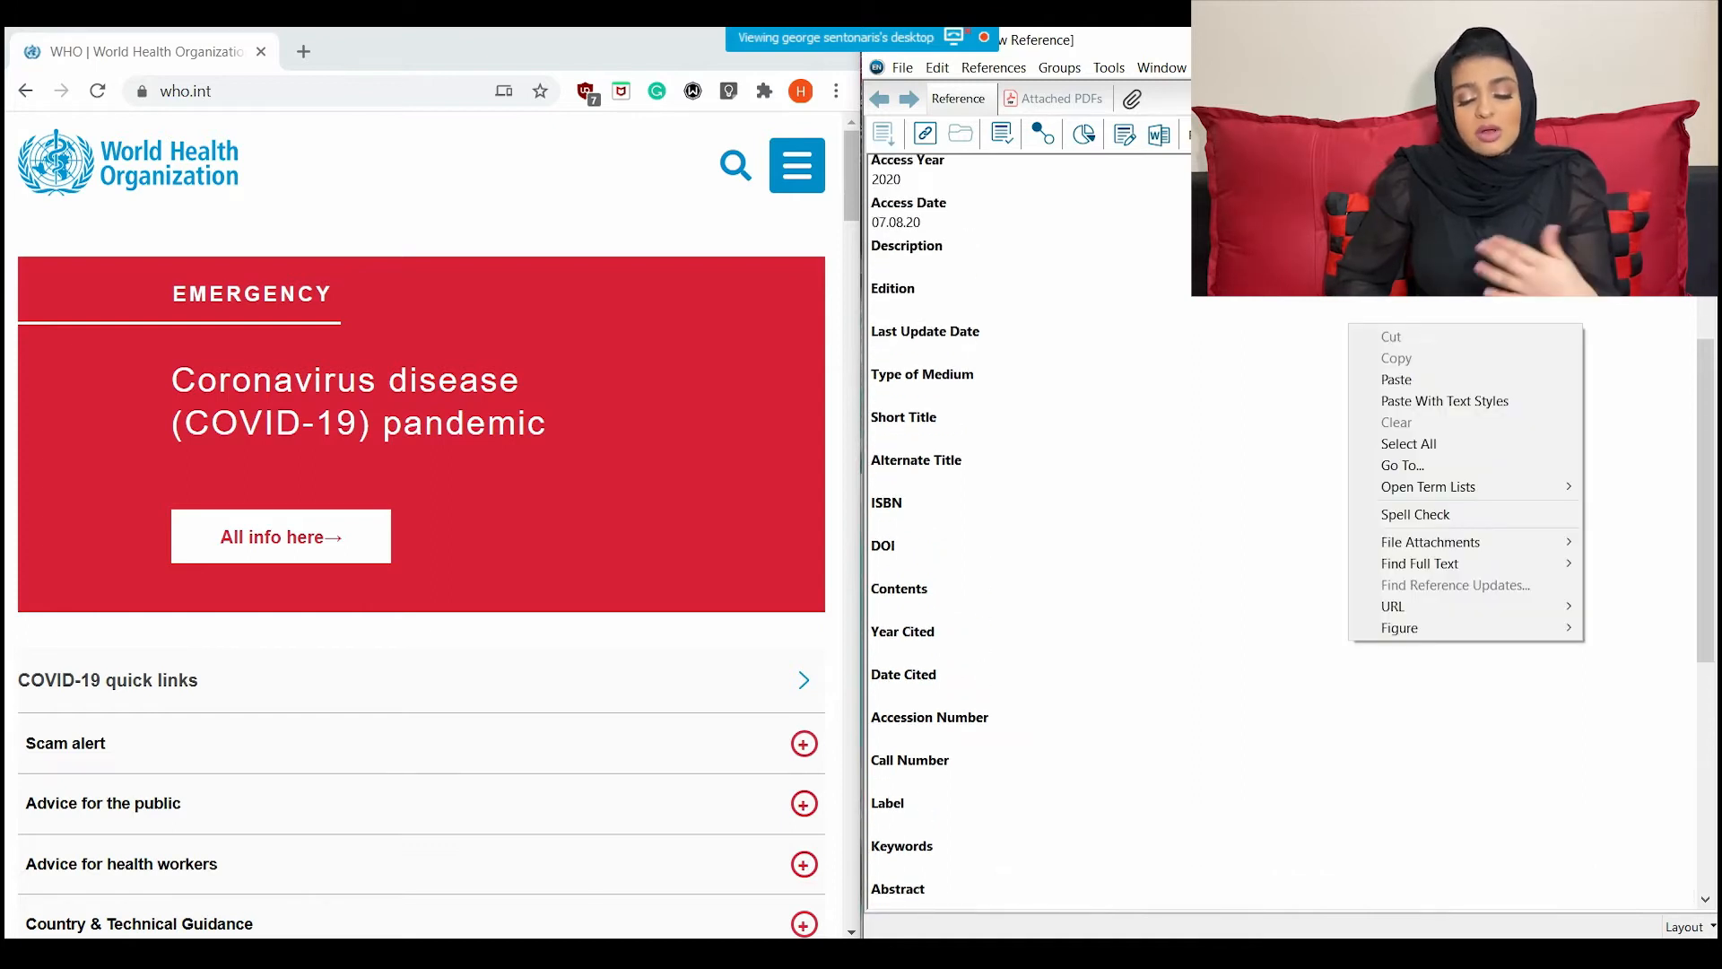
{"action": "left_click", "coordinate": [1370, 688]}
{"action": "scroll", "coordinate": [1281, 531], "scroll_direction": "up", "scroll_amount": 6}
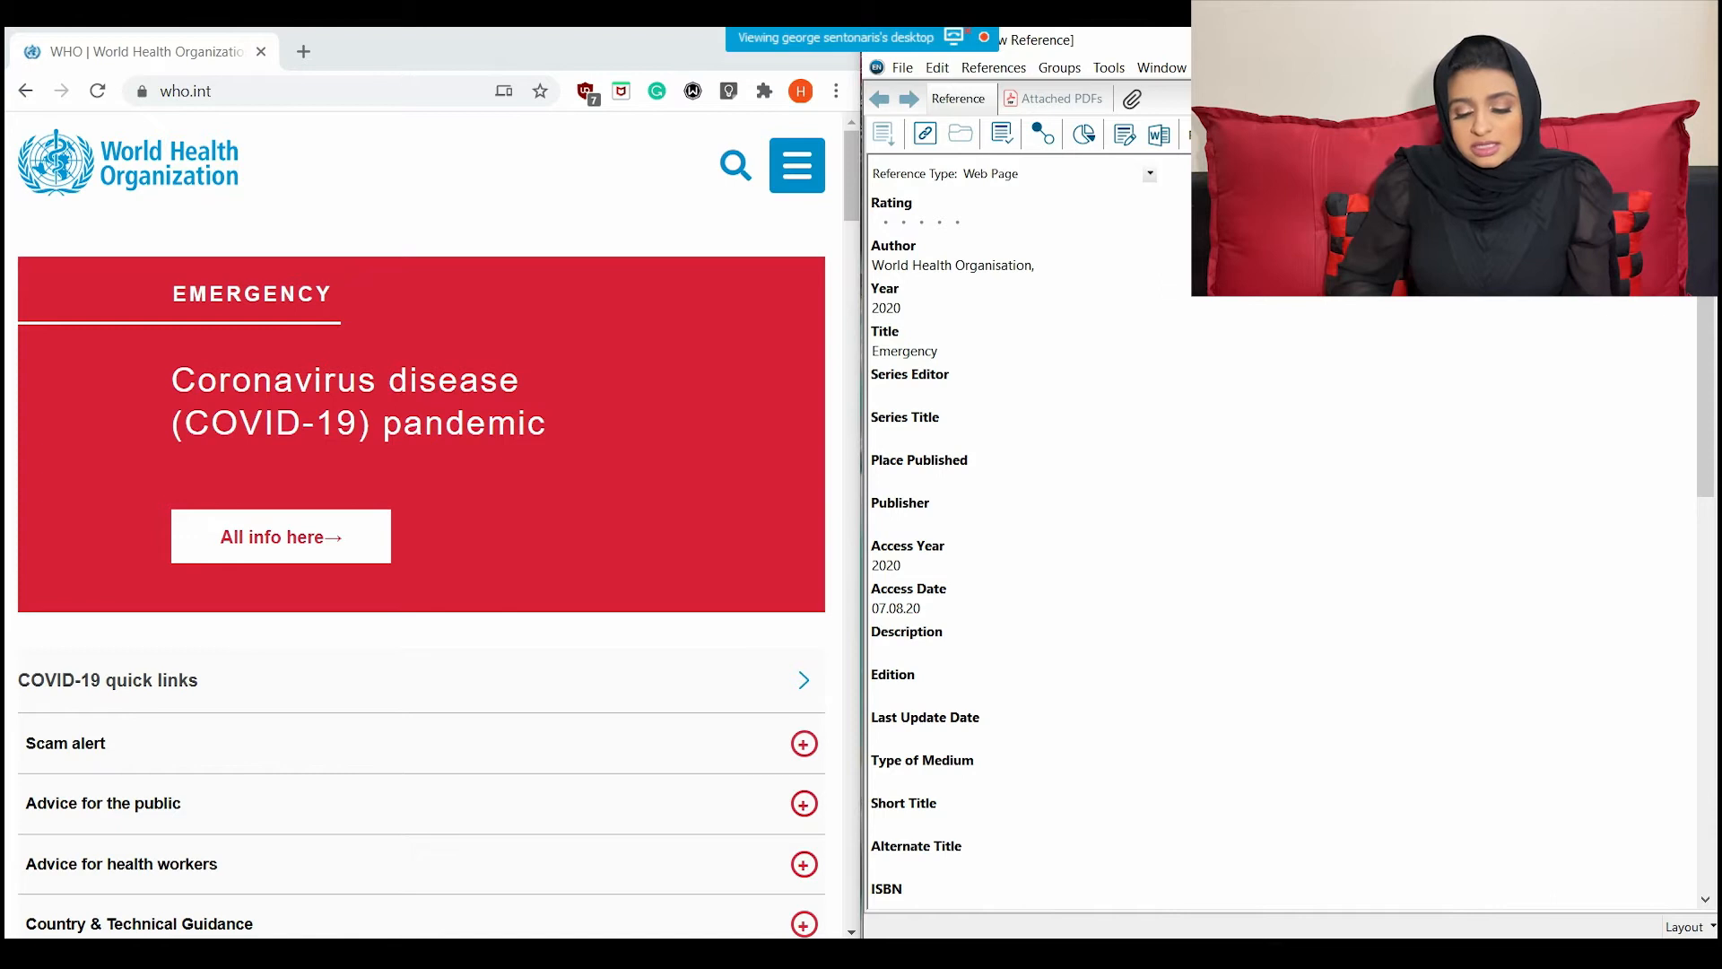
Close the World Health Organisation reference and save its changes to the library.
{"action": "key", "text": "ctrl+w"}
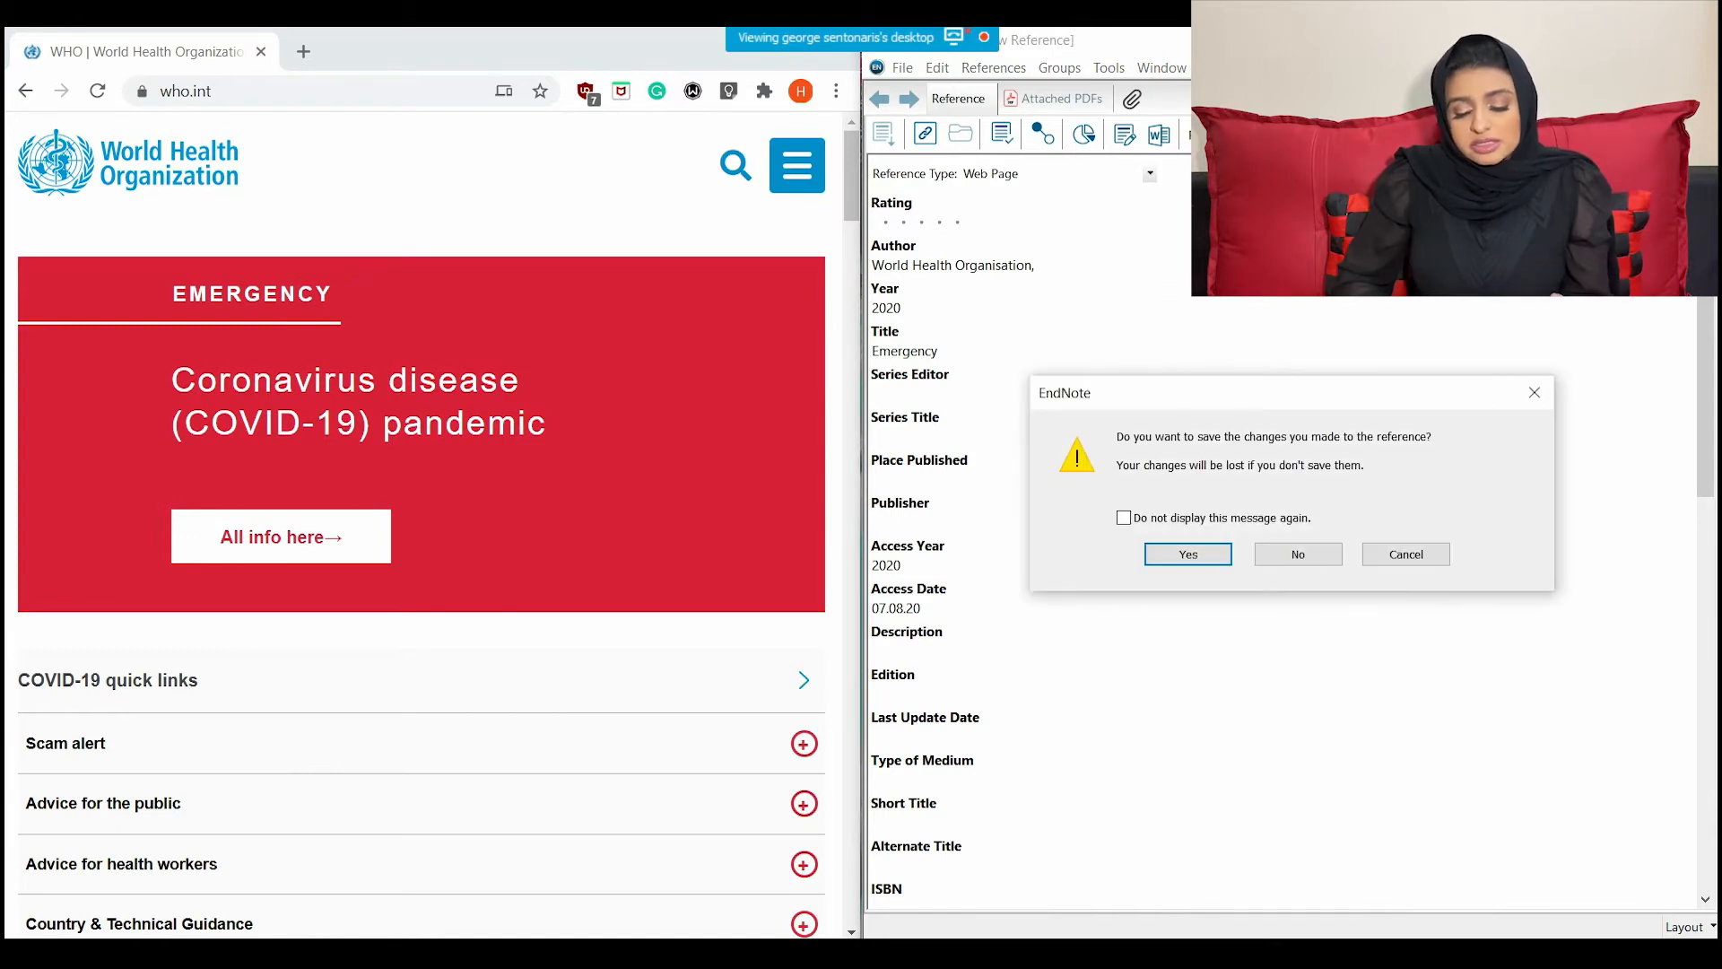
{"action": "left_click", "coordinate": [1188, 554]}
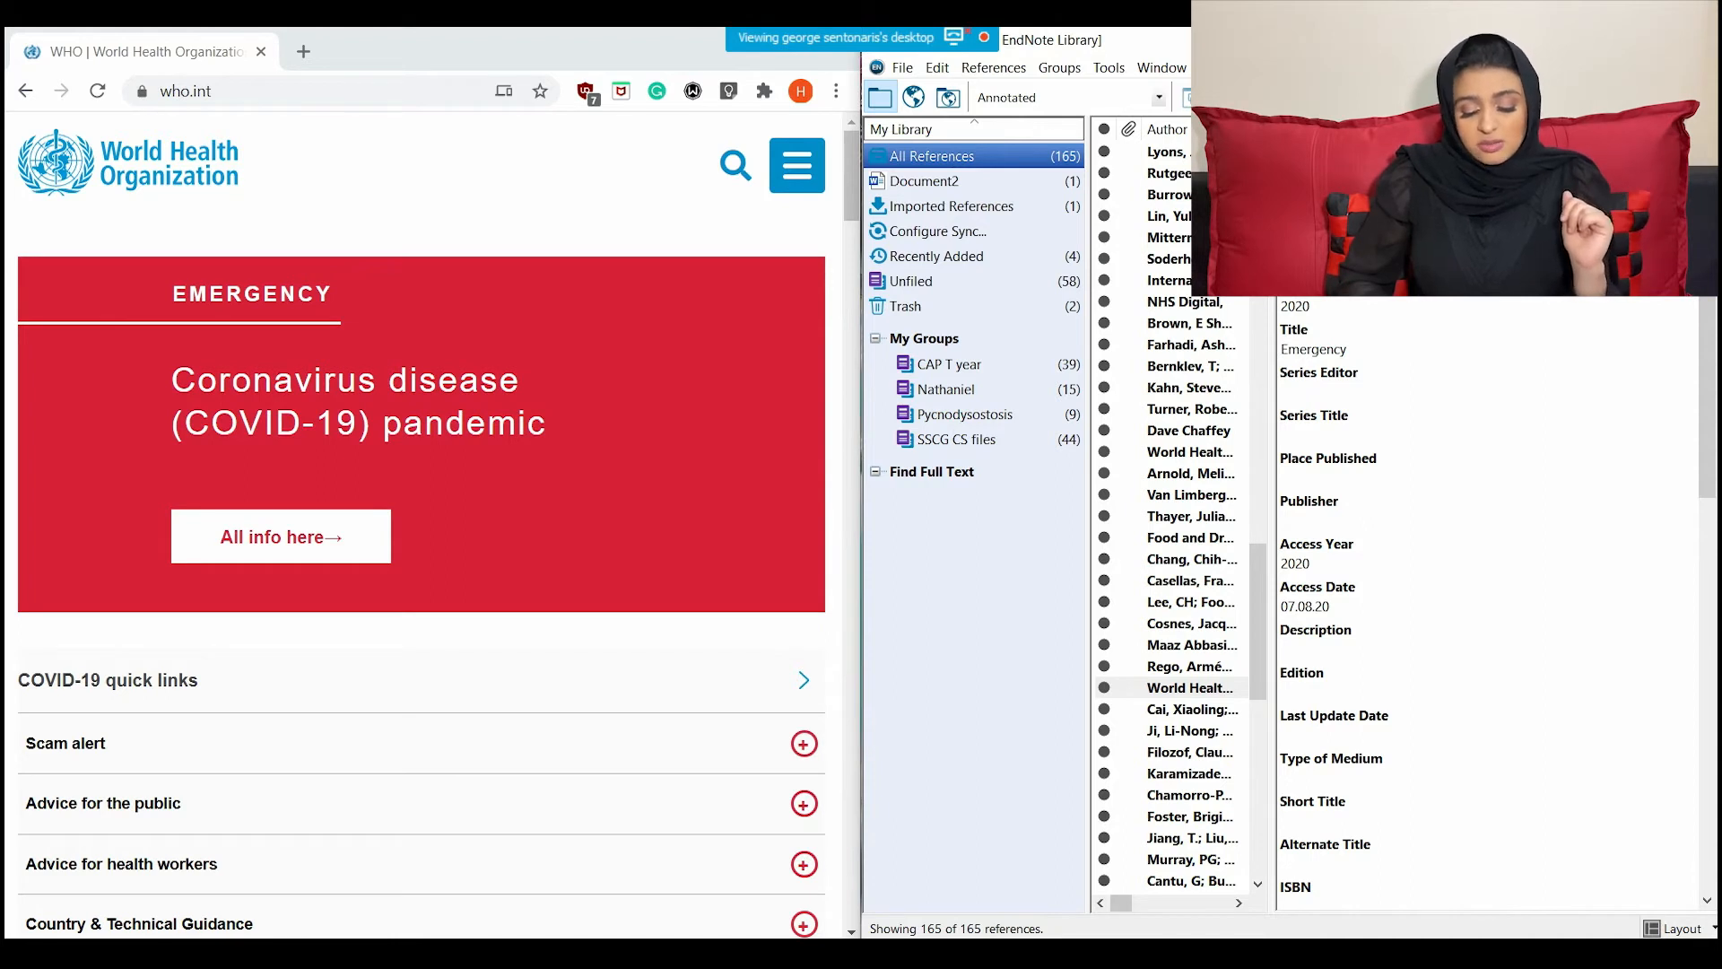
Switch to the Word document, search the EndNote references for "world health" and insert the 2020 "Emergency" web page as a citation.
{"action": "mouse_move", "coordinate": [1027, 952]}
{"action": "left_click", "coordinate": [1151, 872]}
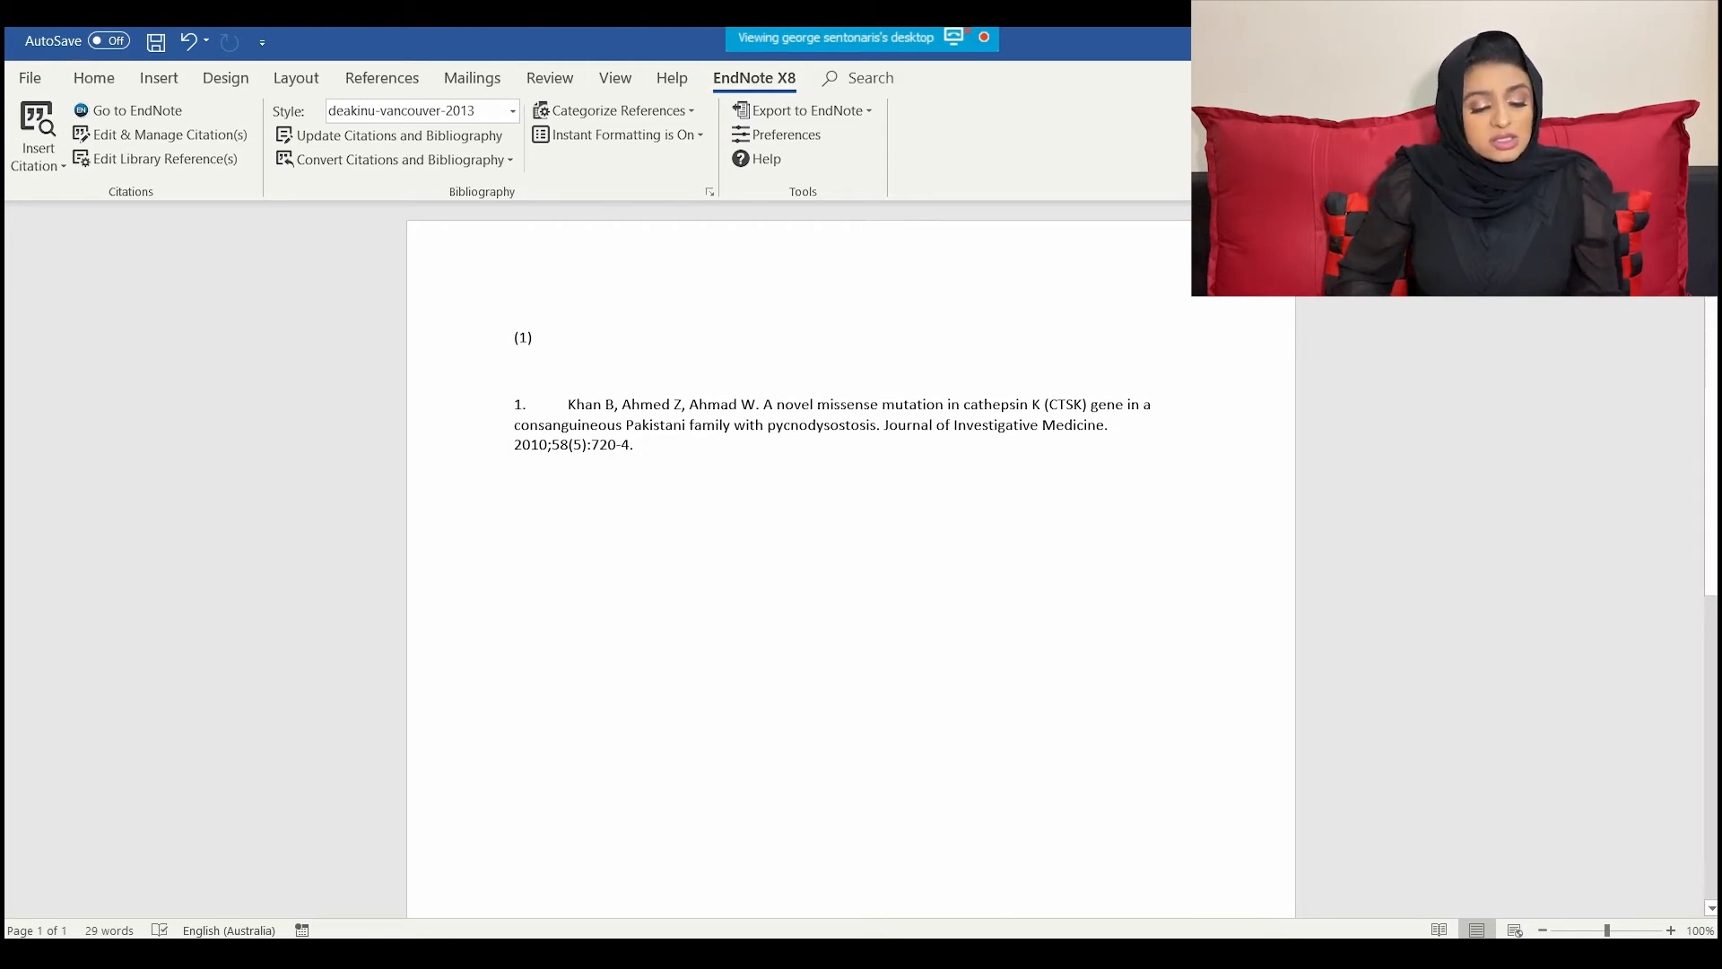
{"action": "left_click", "coordinate": [38, 134]}
{"action": "left_click", "coordinate": [76, 192]}
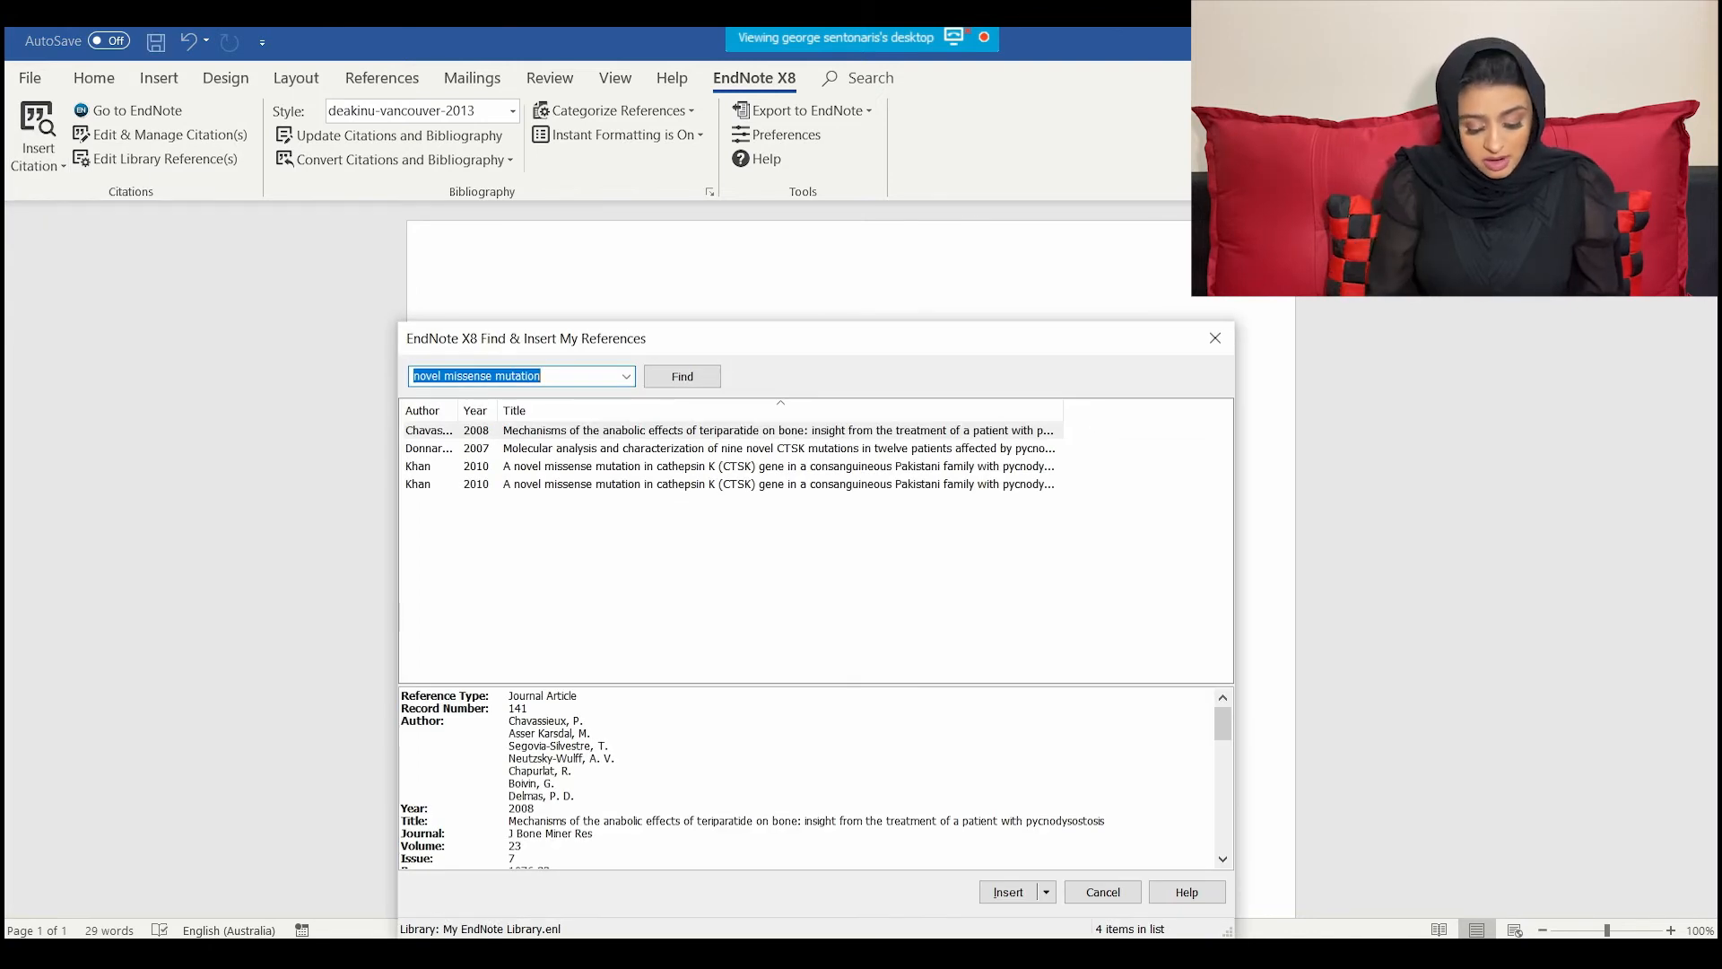
{"action": "type", "text": "world he"}
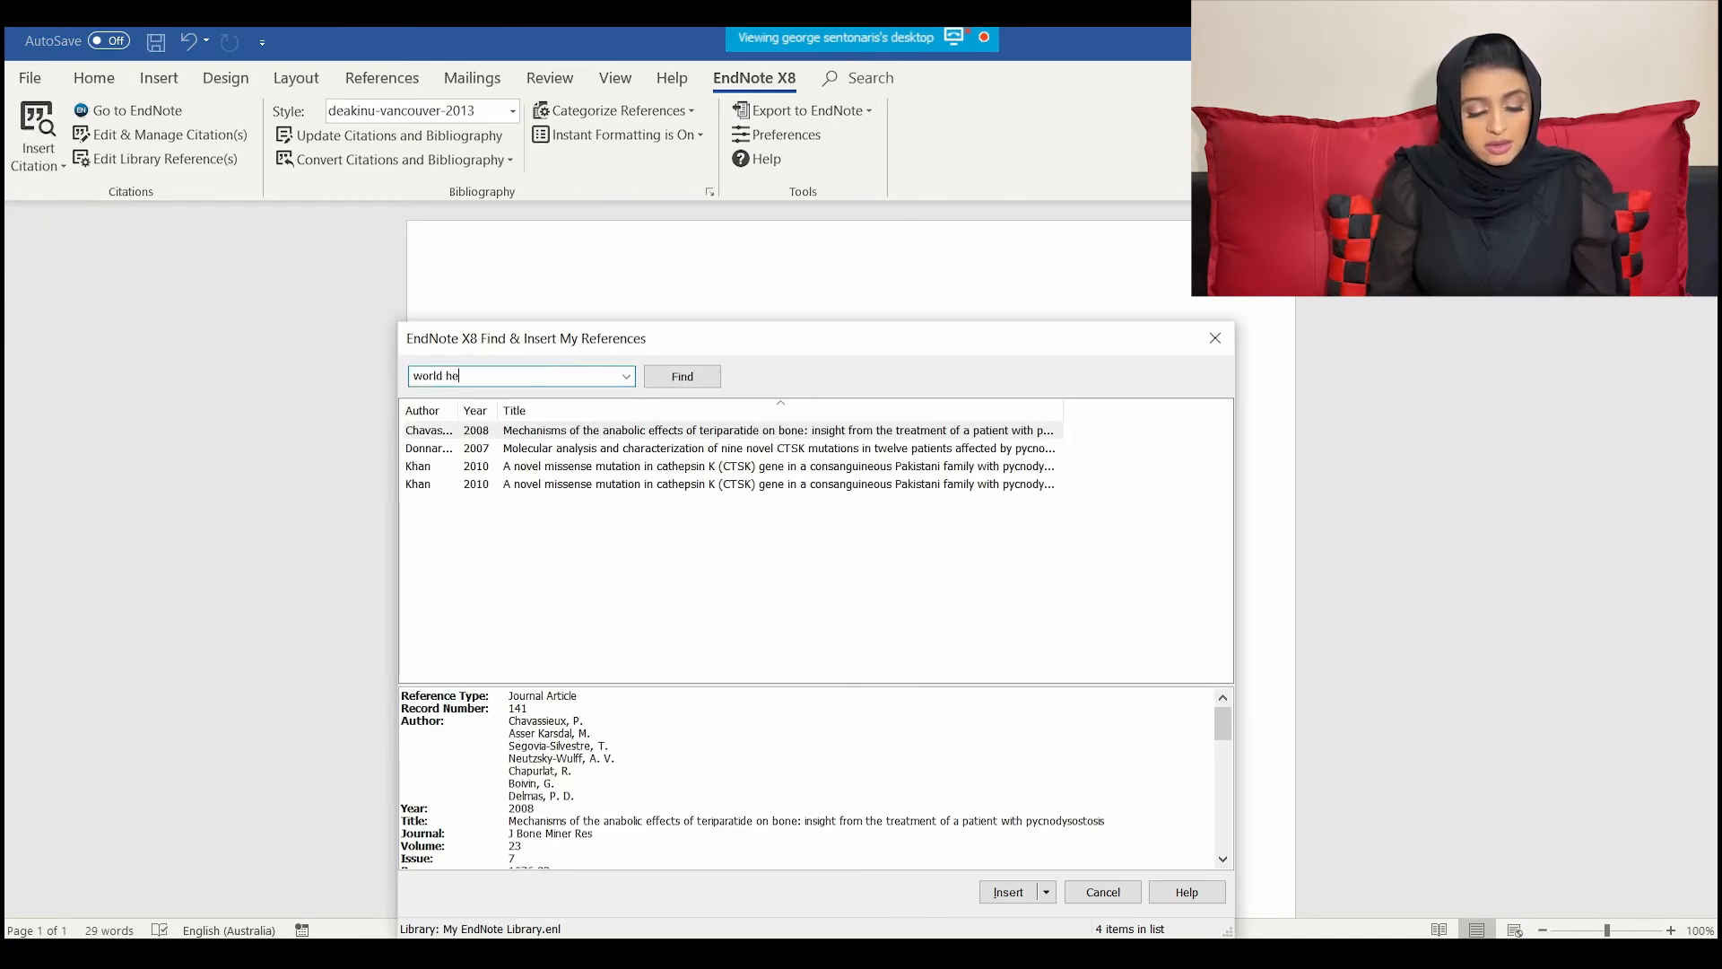
{"action": "type", "text": "alth"}
{"action": "key", "text": "Return"}
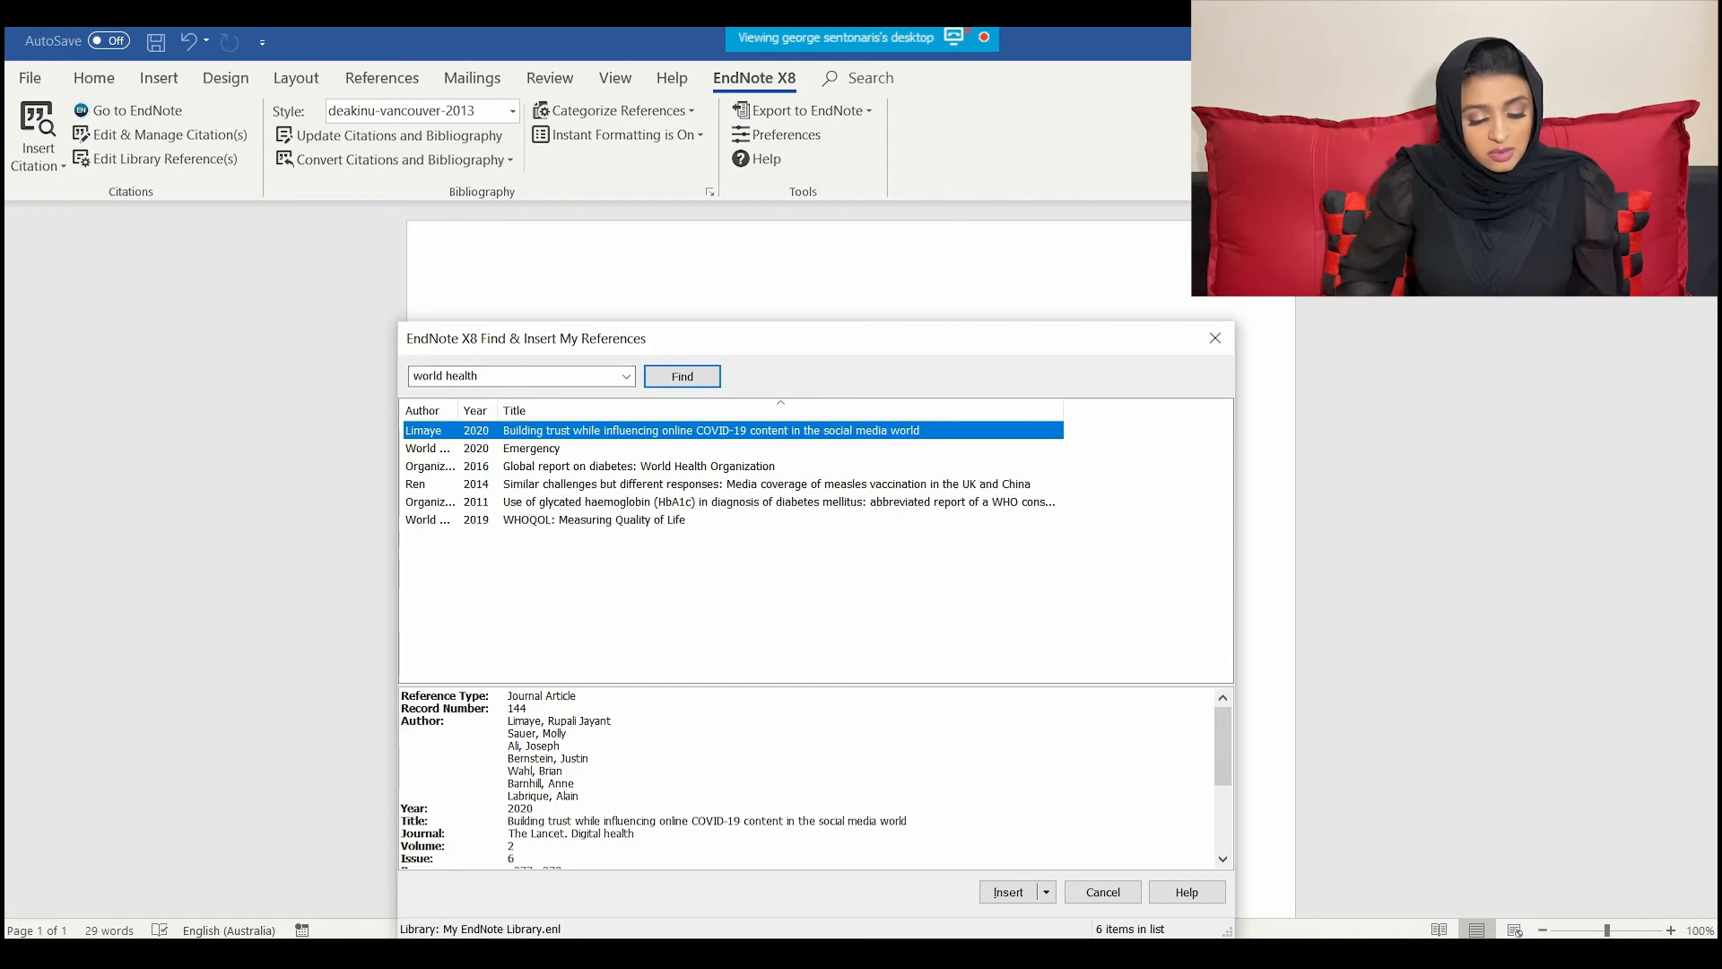
{"action": "left_click", "coordinate": [531, 448]}
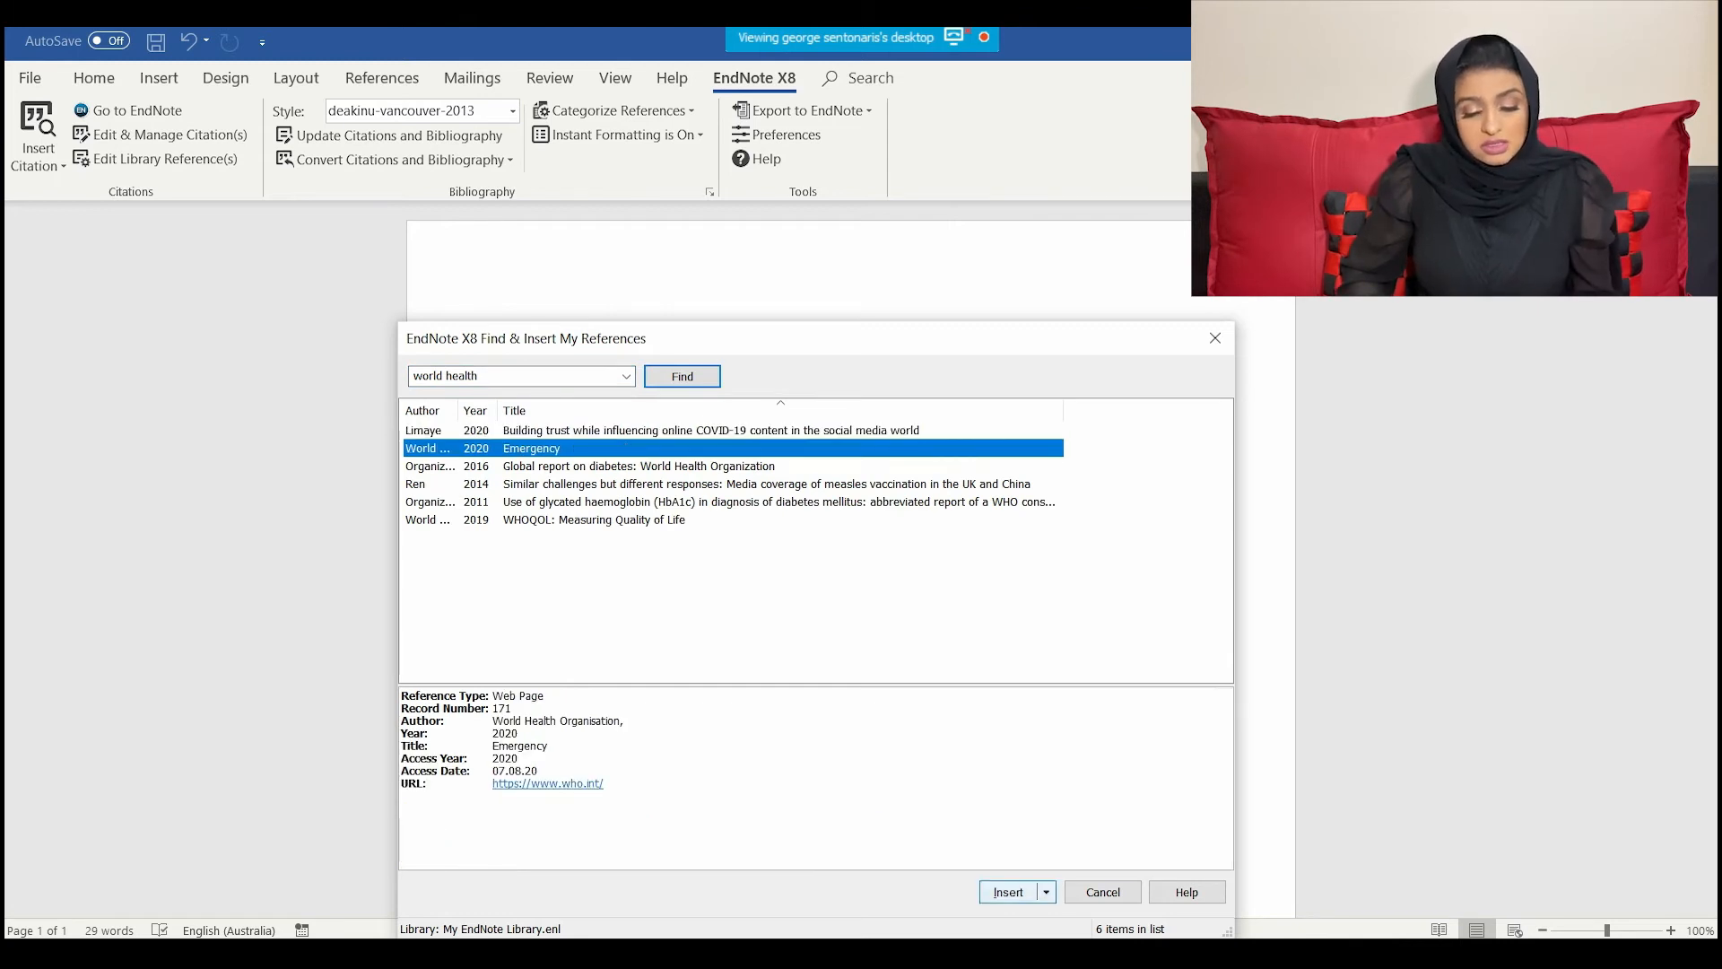
{"action": "left_click", "coordinate": [1008, 892]}
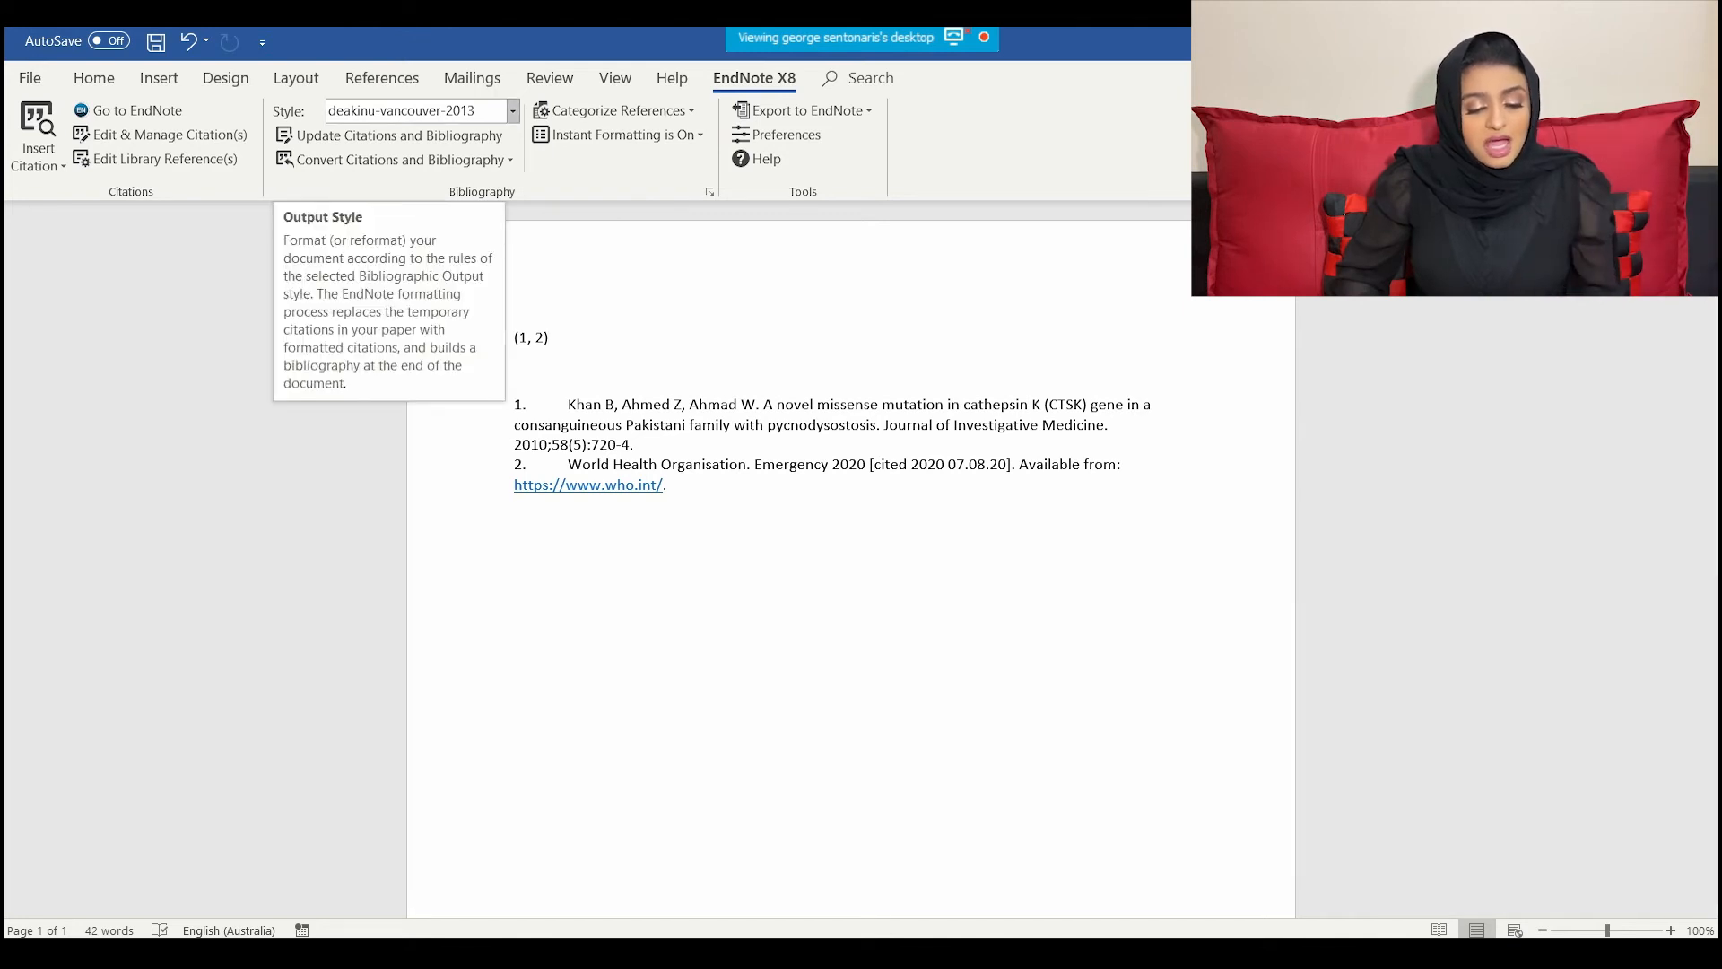
Change the output style of the document's citations and bibliography to deakinu-harvard-2013.
{"action": "left_click", "coordinate": [512, 110]}
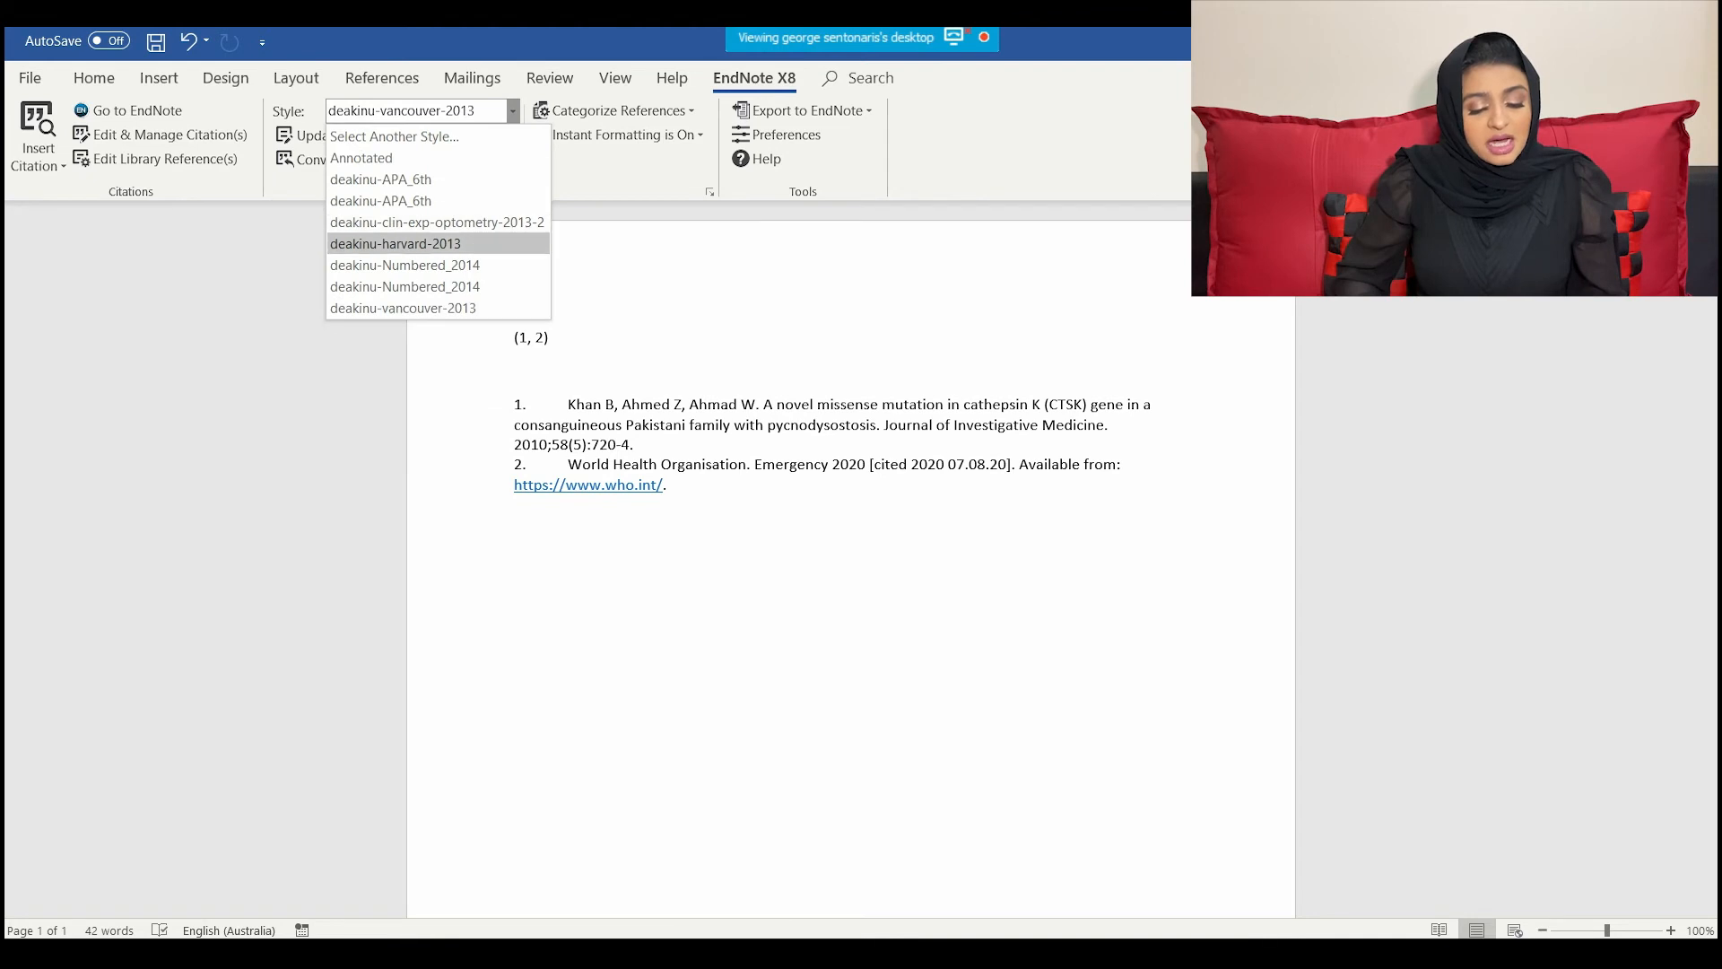
{"action": "left_click", "coordinate": [395, 244]}
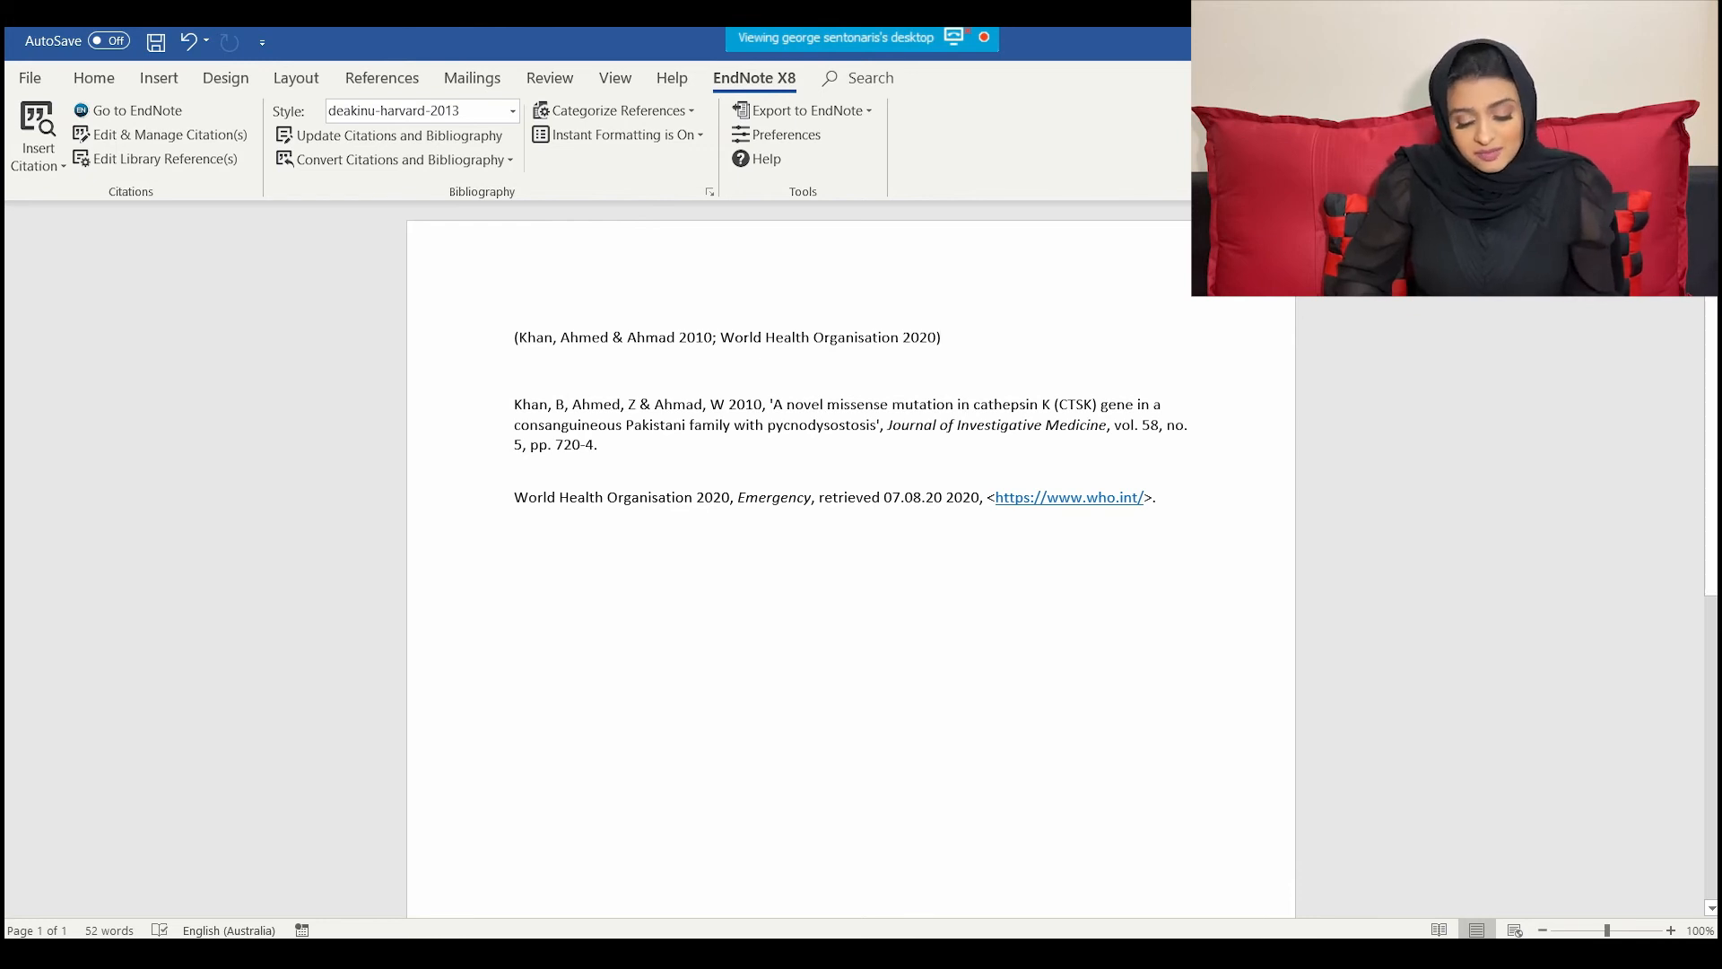
Switch to the Chrome window showing the WHO site, maximise it and search Google for "pycnodysostosis".
{"action": "mouse_move", "coordinate": [581, 954]}
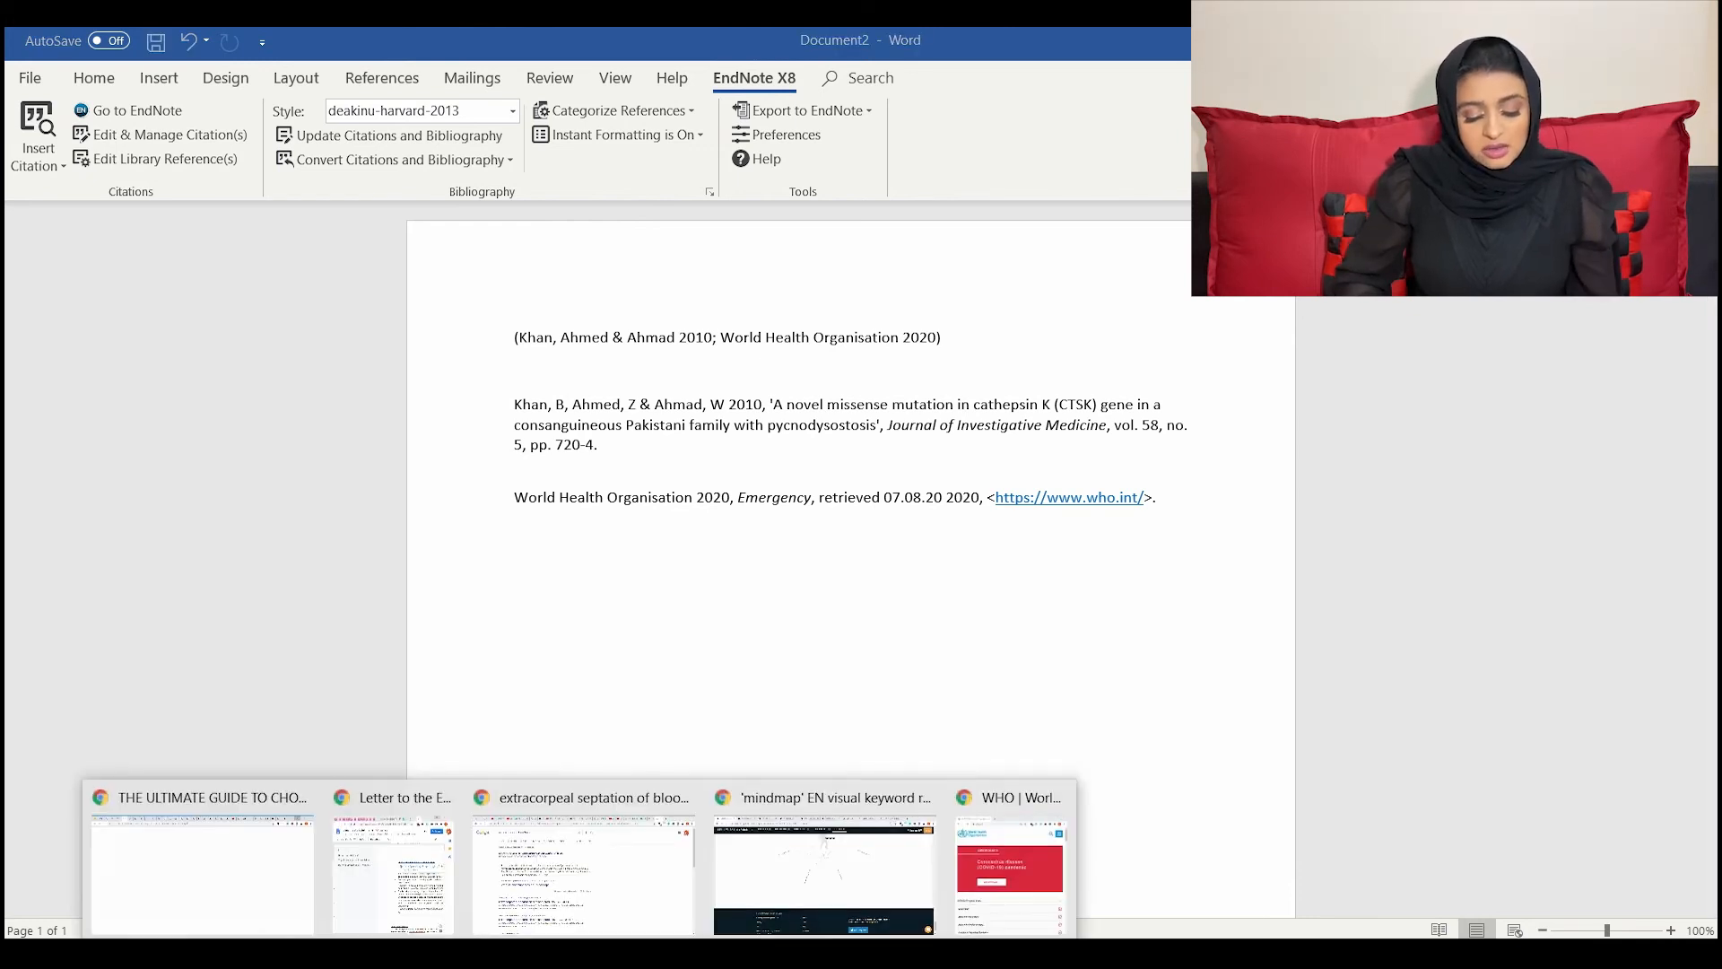
{"action": "left_click", "coordinate": [1012, 866]}
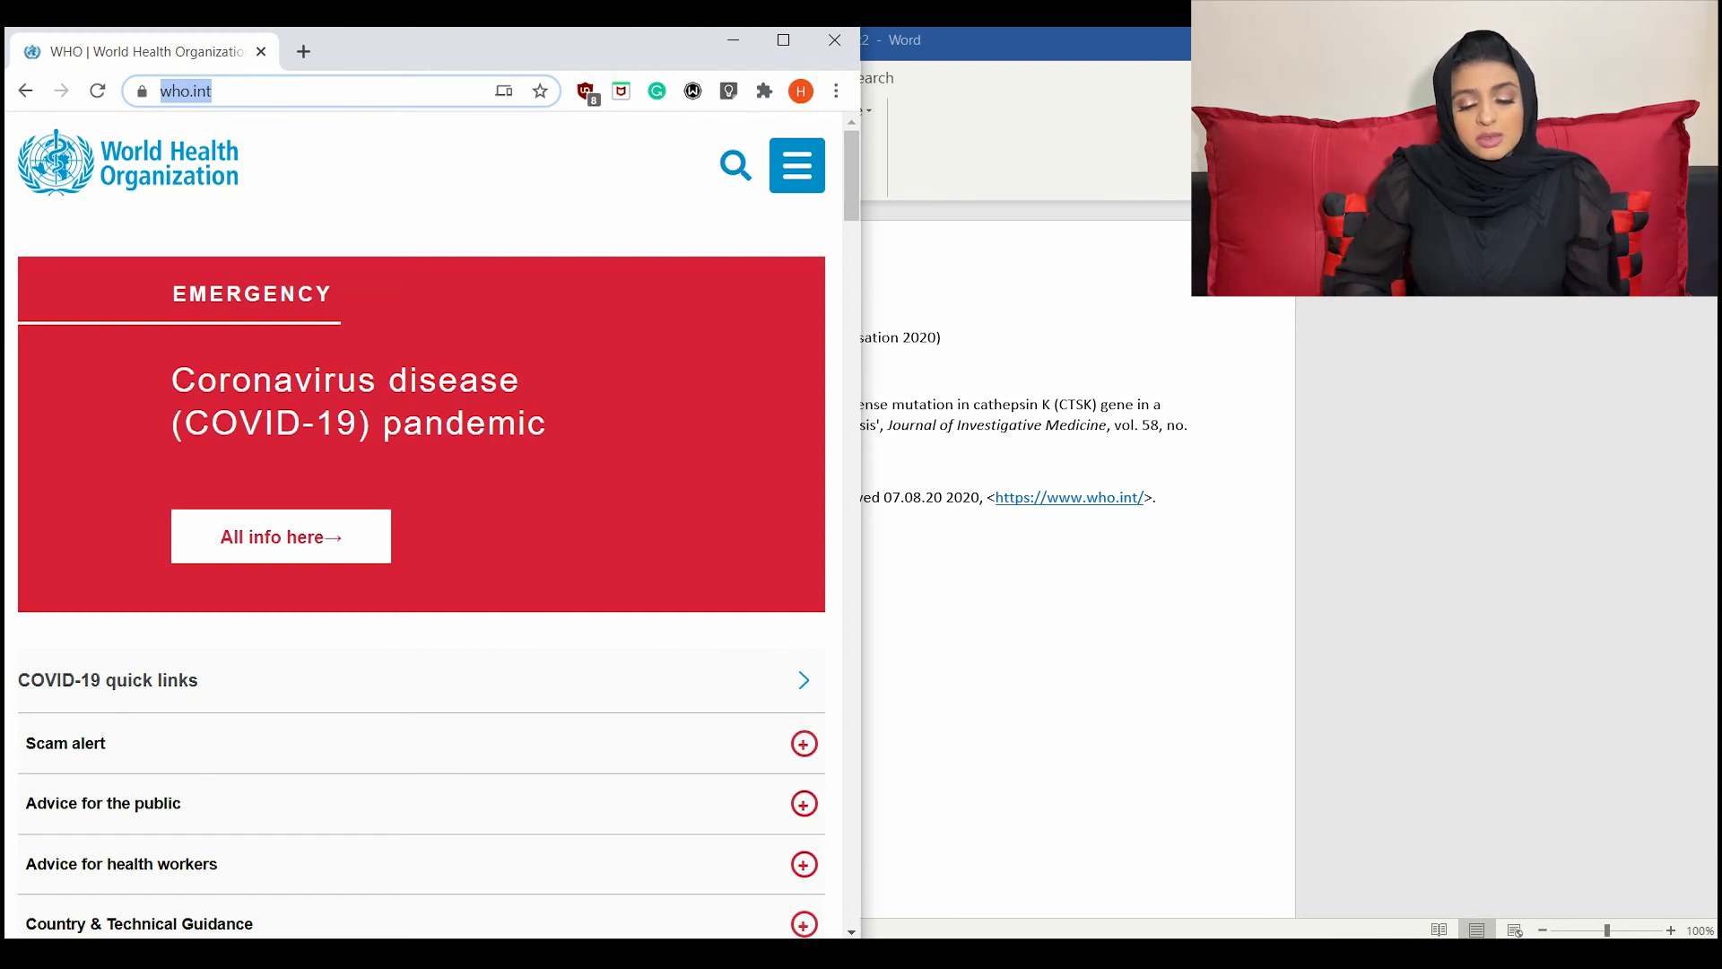
{"action": "left_click", "coordinate": [783, 40]}
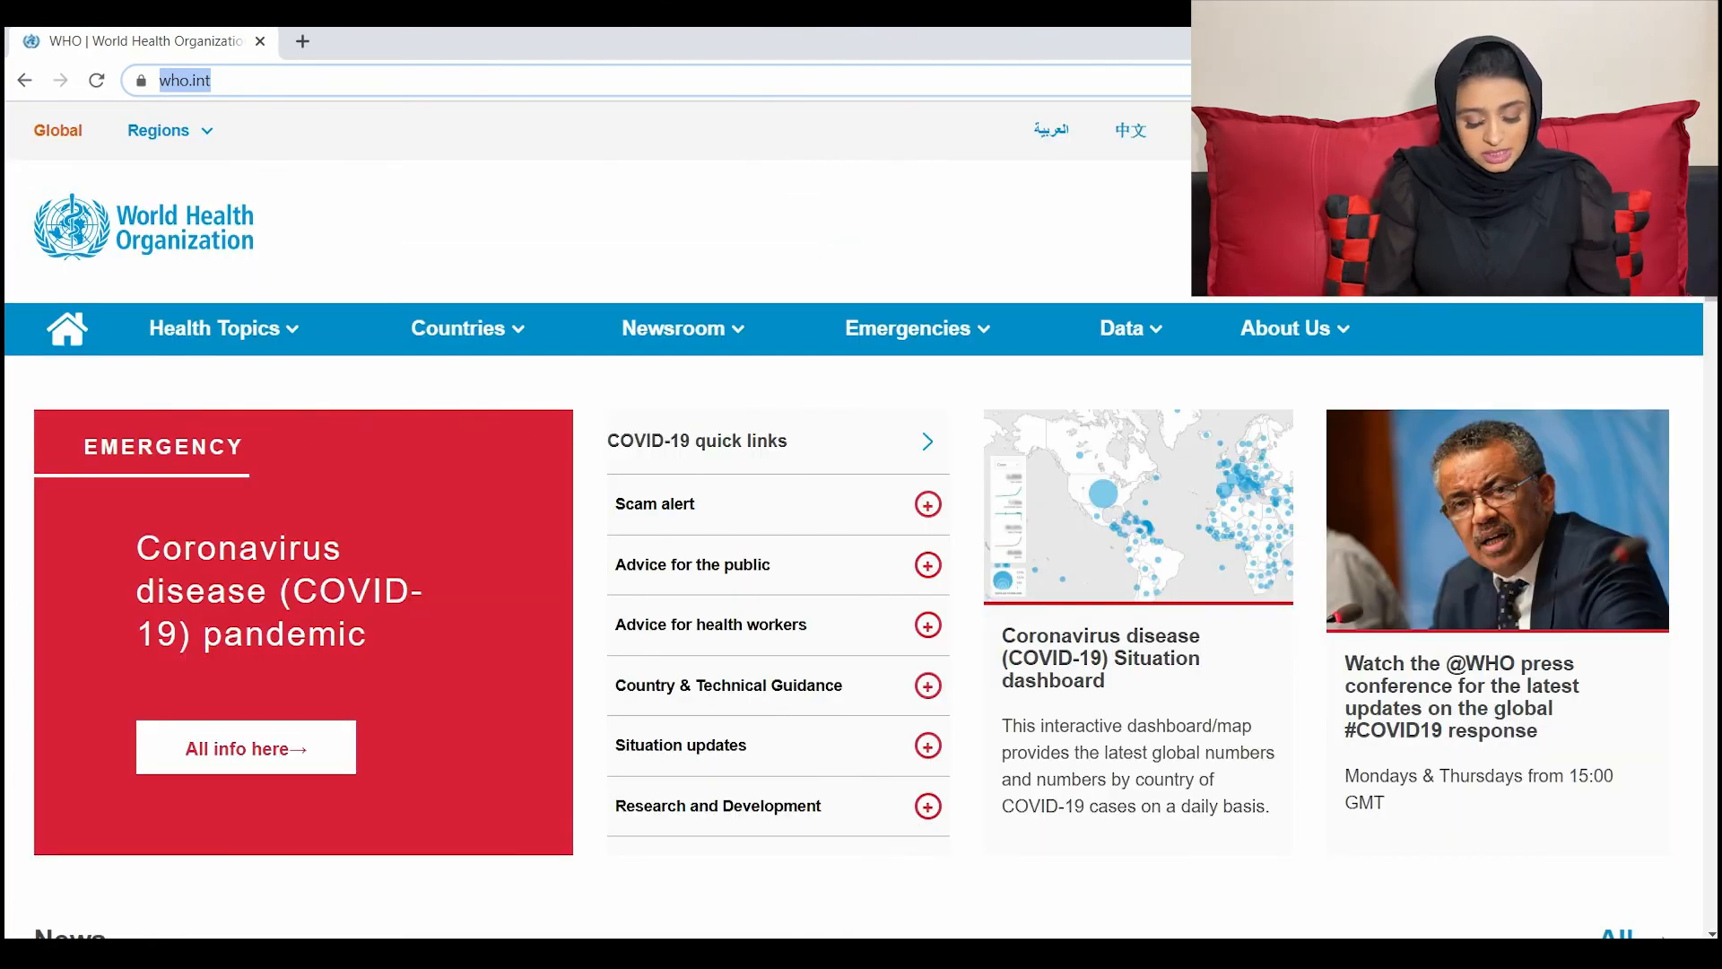
{"action": "type", "text": "pycnodys"}
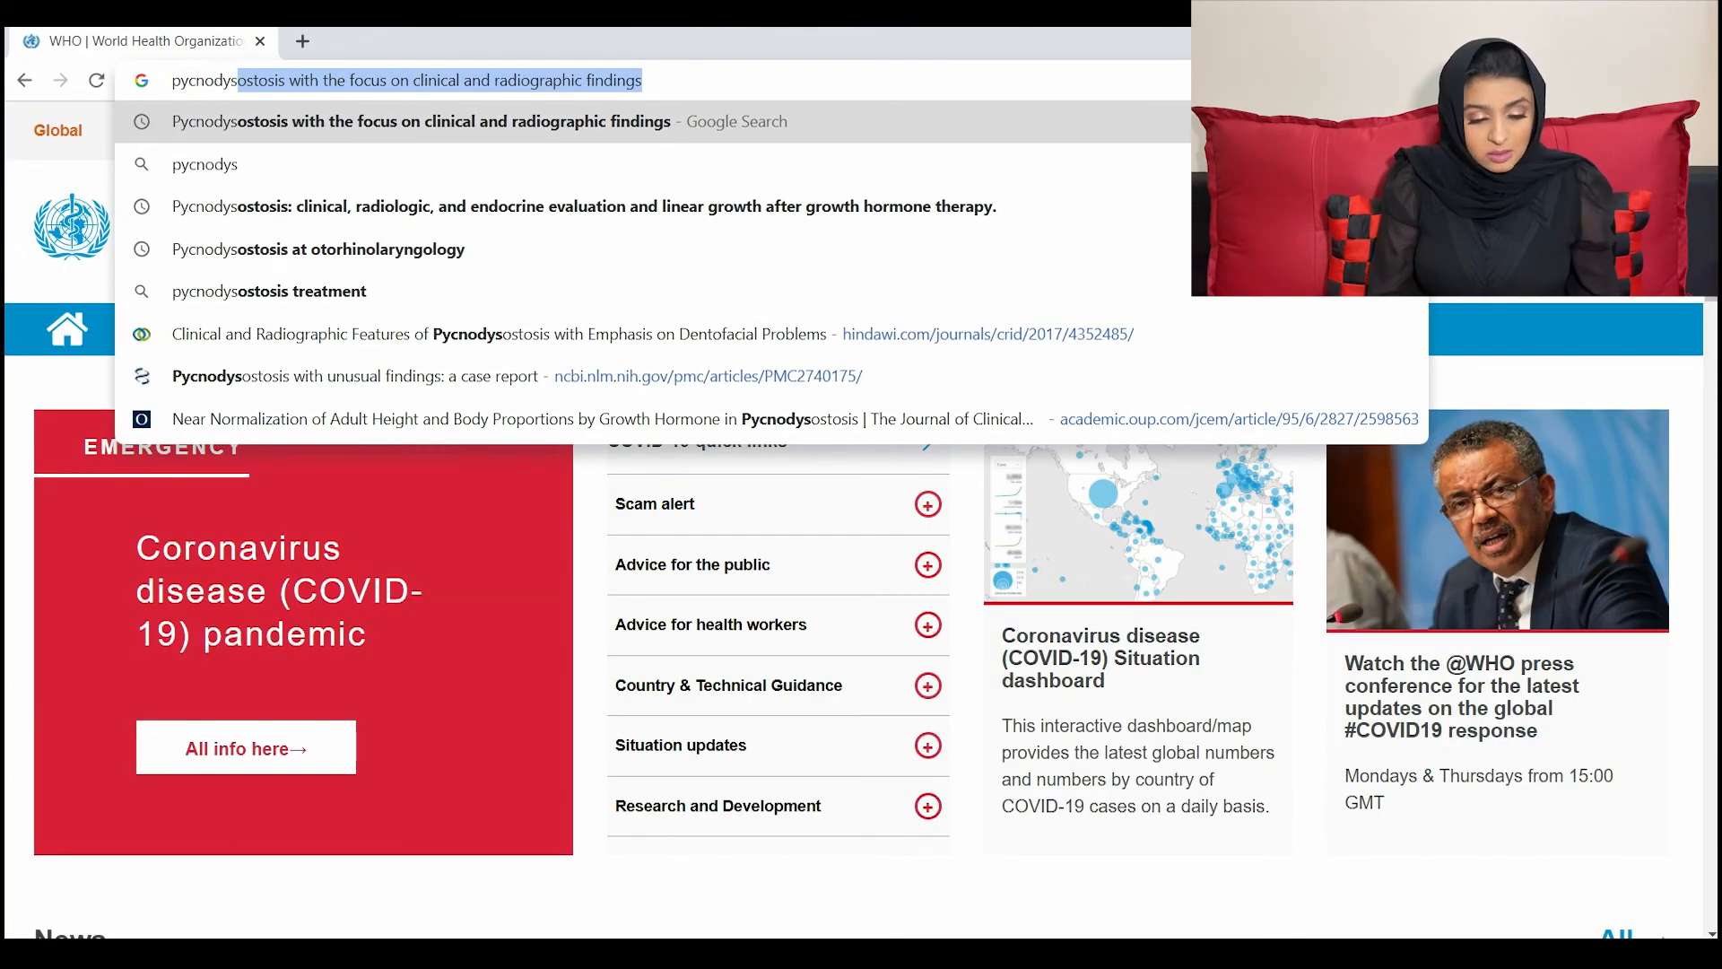
{"action": "type", "text": "ostosis with"}
{"action": "key", "text": "BackSpace"}
{"action": "key", "text": "BackSpace"}
{"action": "key", "text": "BackSpace"}
{"action": "key", "text": "BackSpace"}
{"action": "key", "text": "BackSpace"}
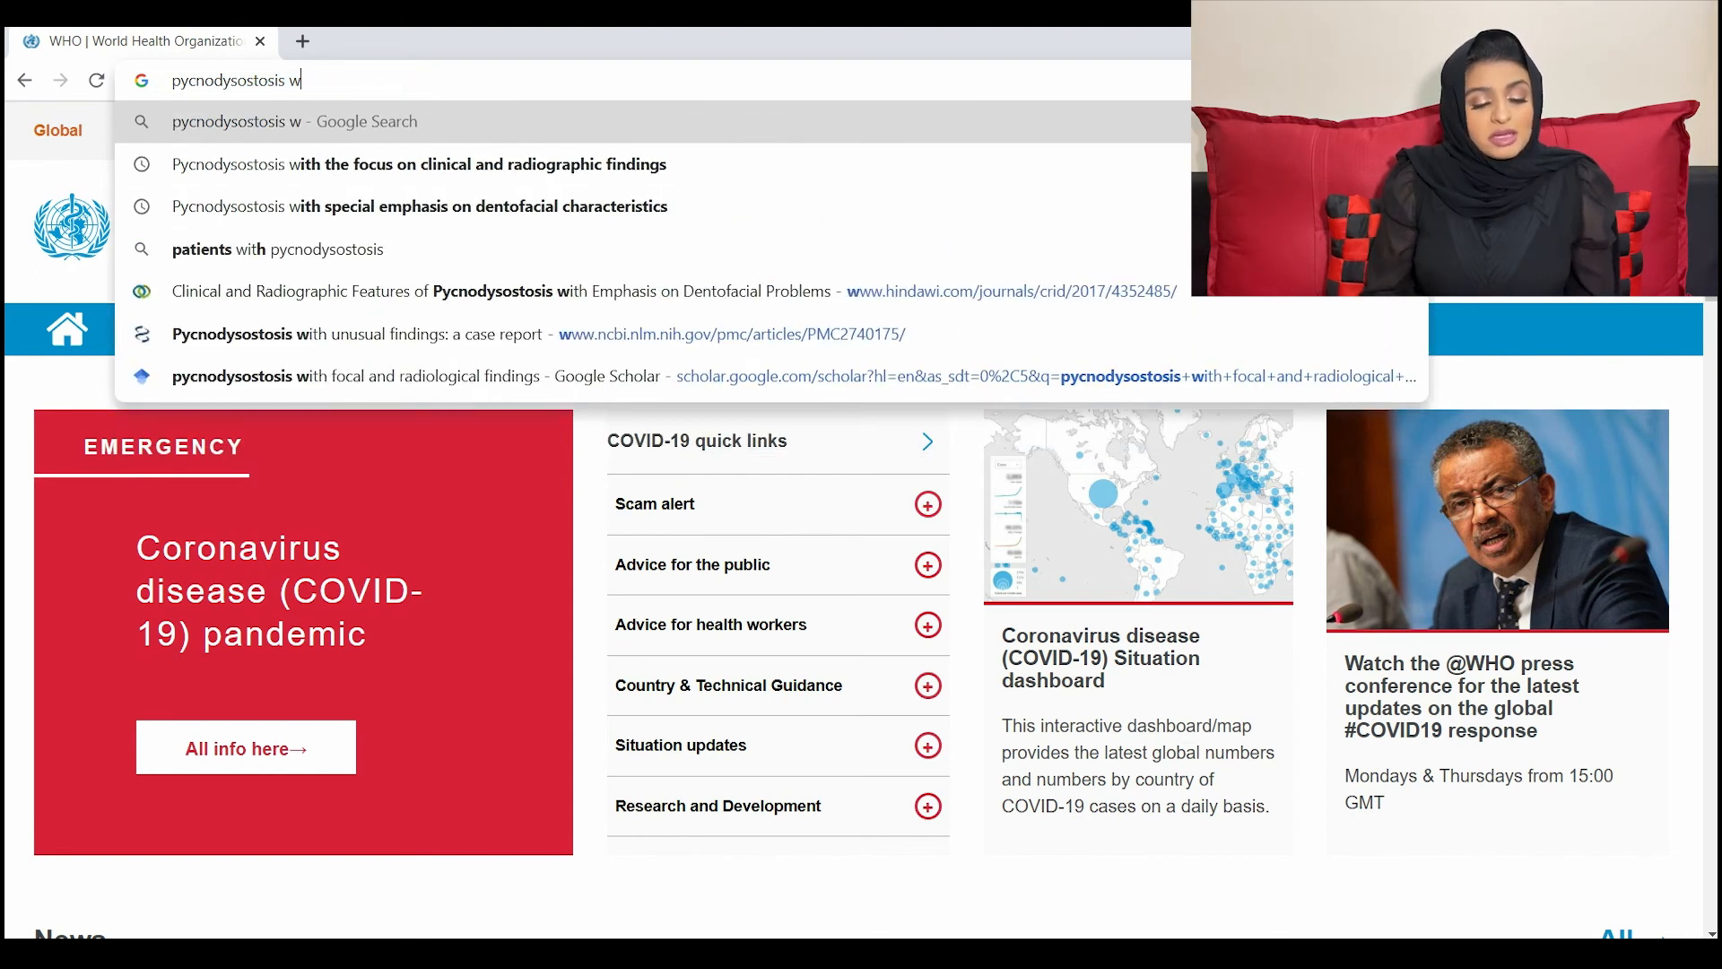
{"action": "key", "text": "Return"}
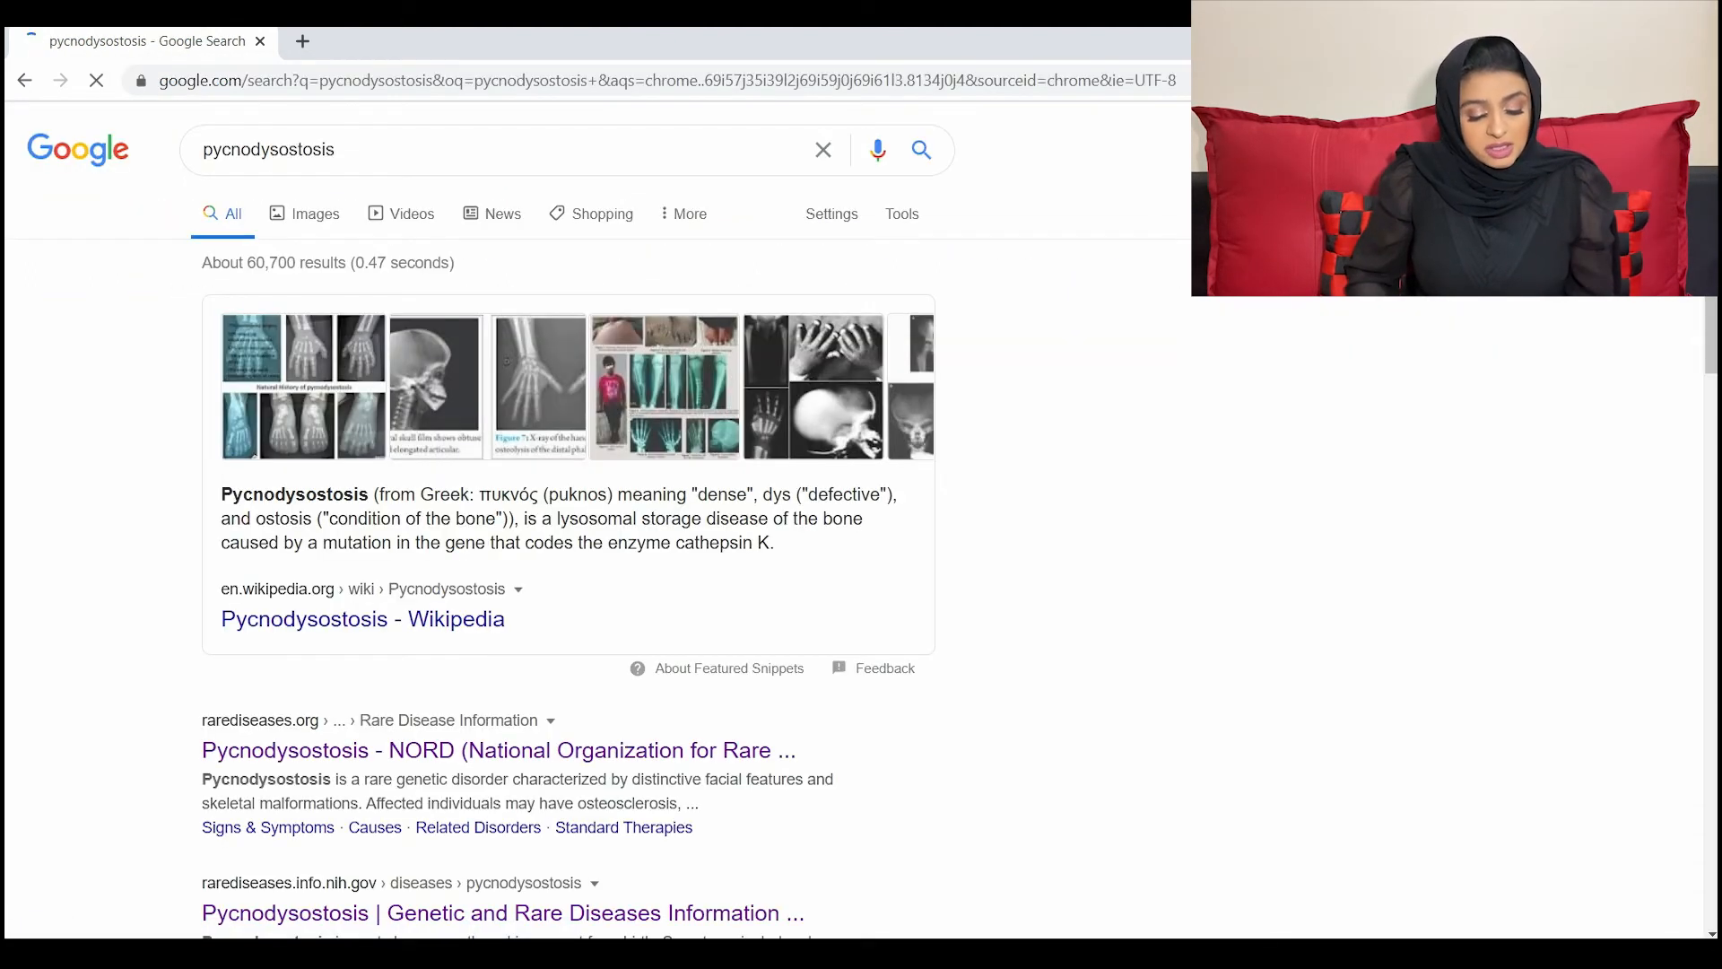
Refine the Google search to "pycnodysostosis ctsk gene".
{"action": "scroll", "coordinate": [592, 538], "scroll_direction": "down", "scroll_amount": 10}
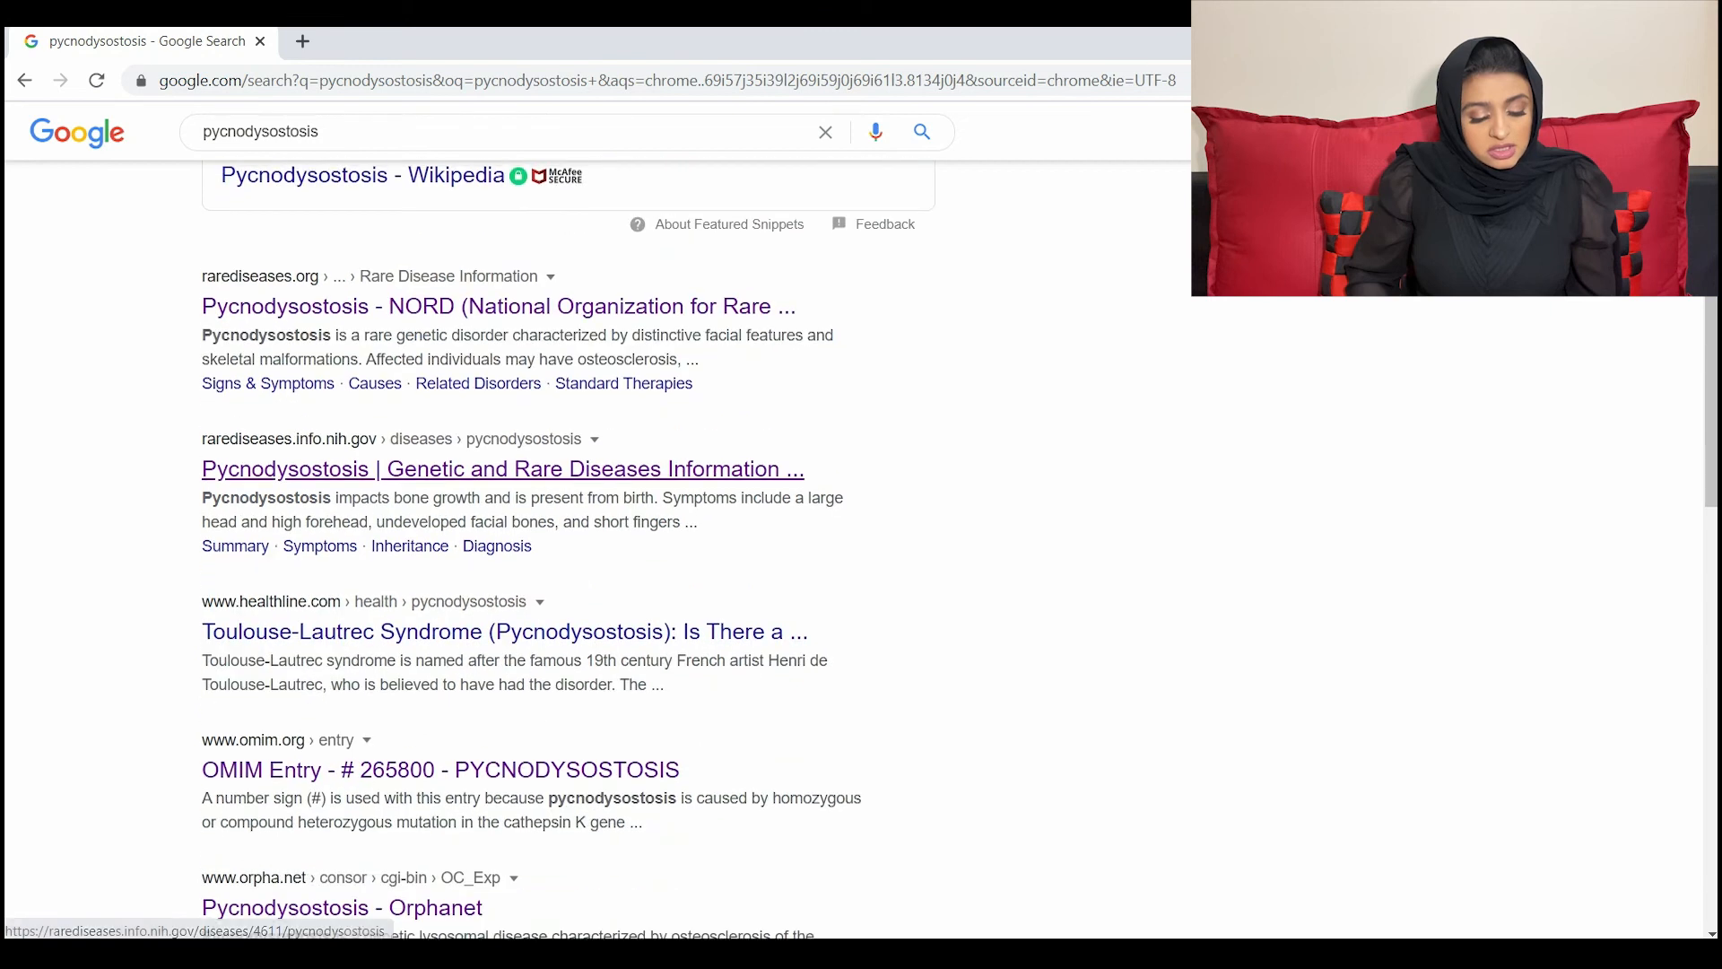
{"action": "scroll", "coordinate": [592, 538], "scroll_direction": "up", "scroll_amount": 10}
{"action": "left_click", "coordinate": [359, 148]}
{"action": "type", "text": "ctsk gene"}
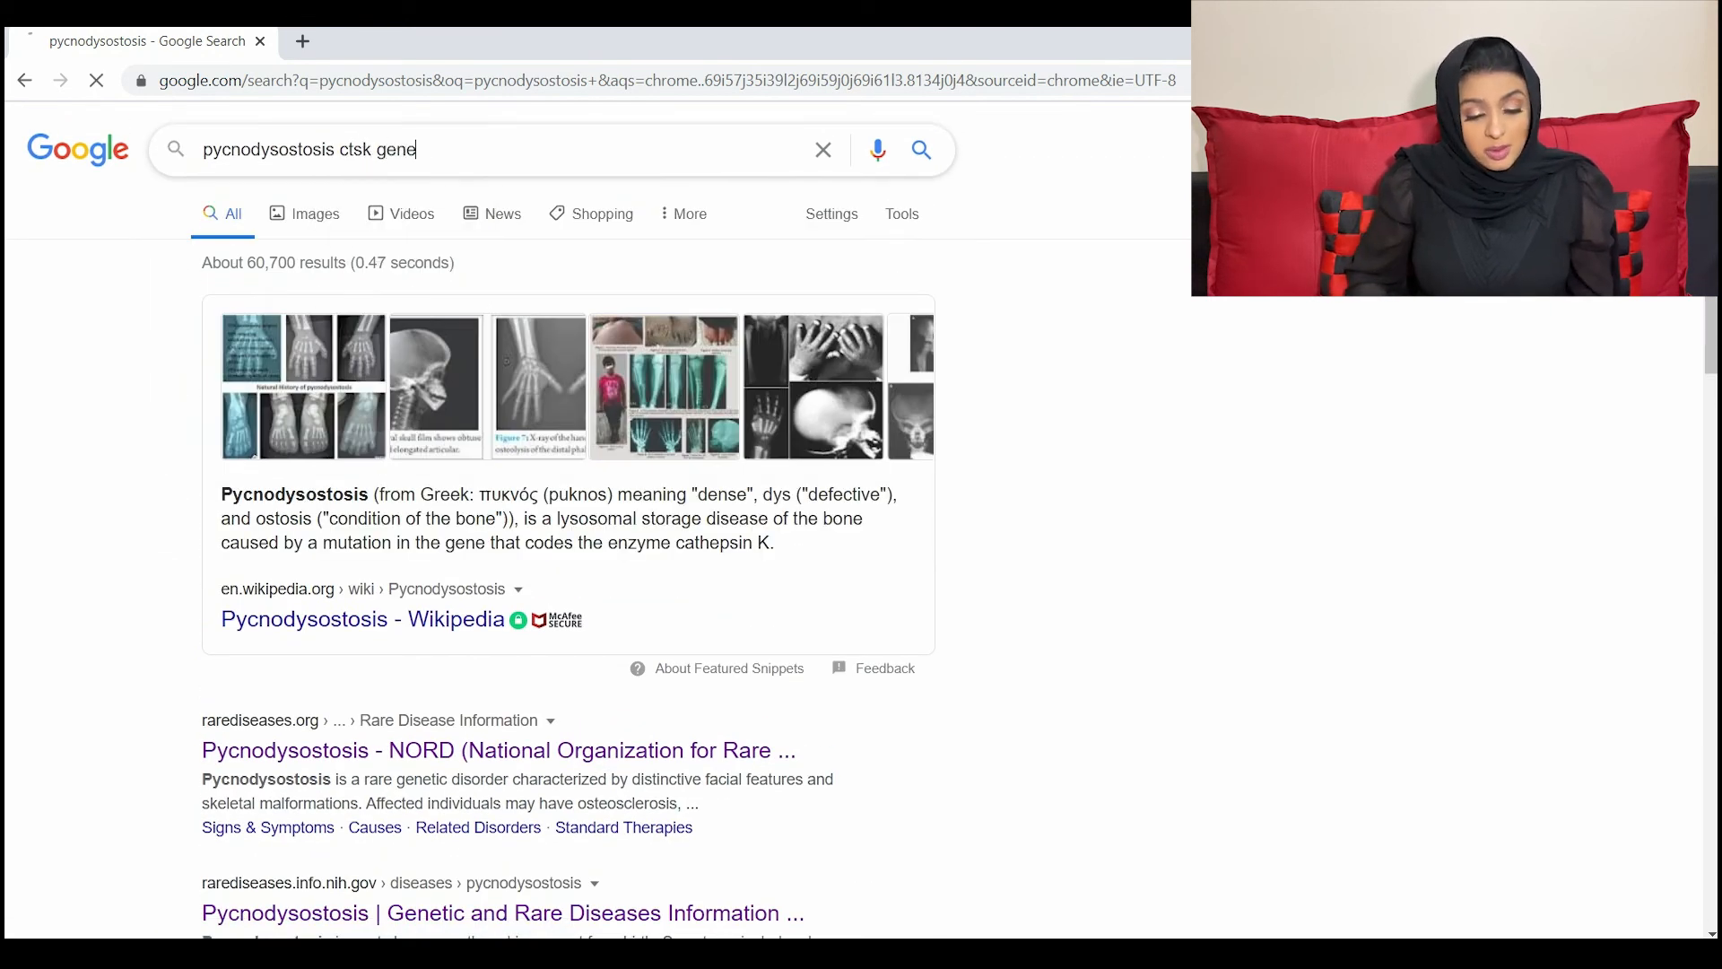
{"action": "key", "text": "Return"}
Open the PubMed result "A mutation in CTSK gene in an autosomal recessive ..." instead of the Genetics Home Reference page.
{"action": "left_click", "coordinate": [431, 493]}
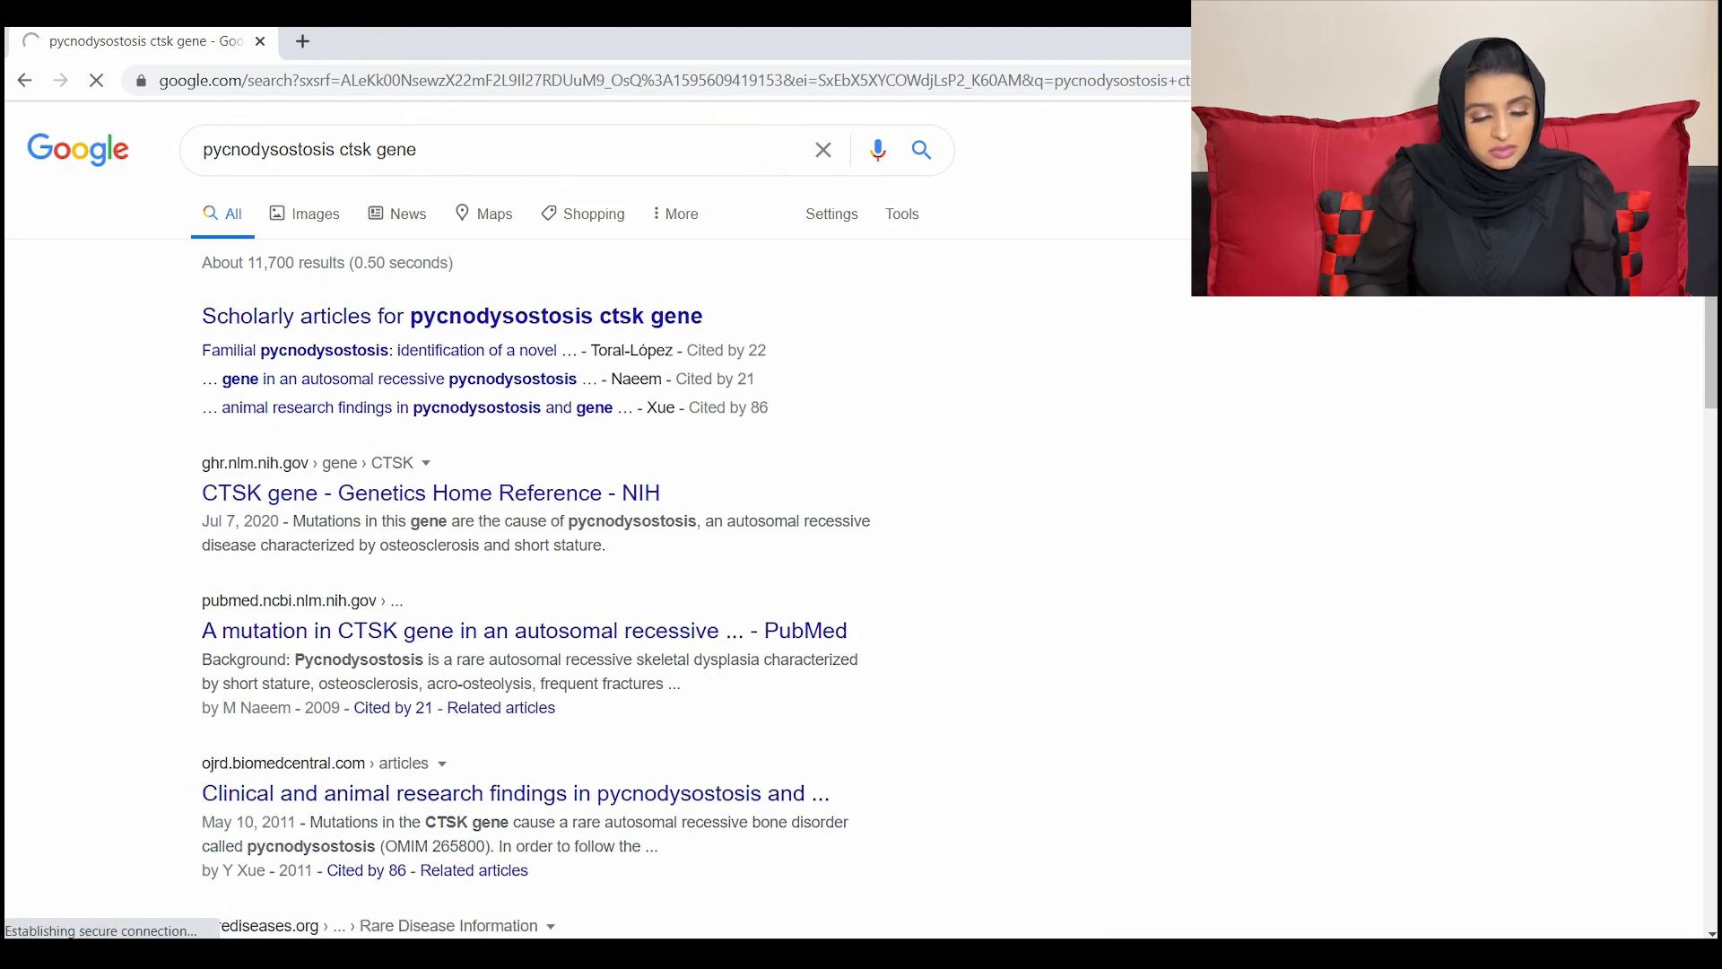
{"action": "left_click", "coordinate": [24, 80]}
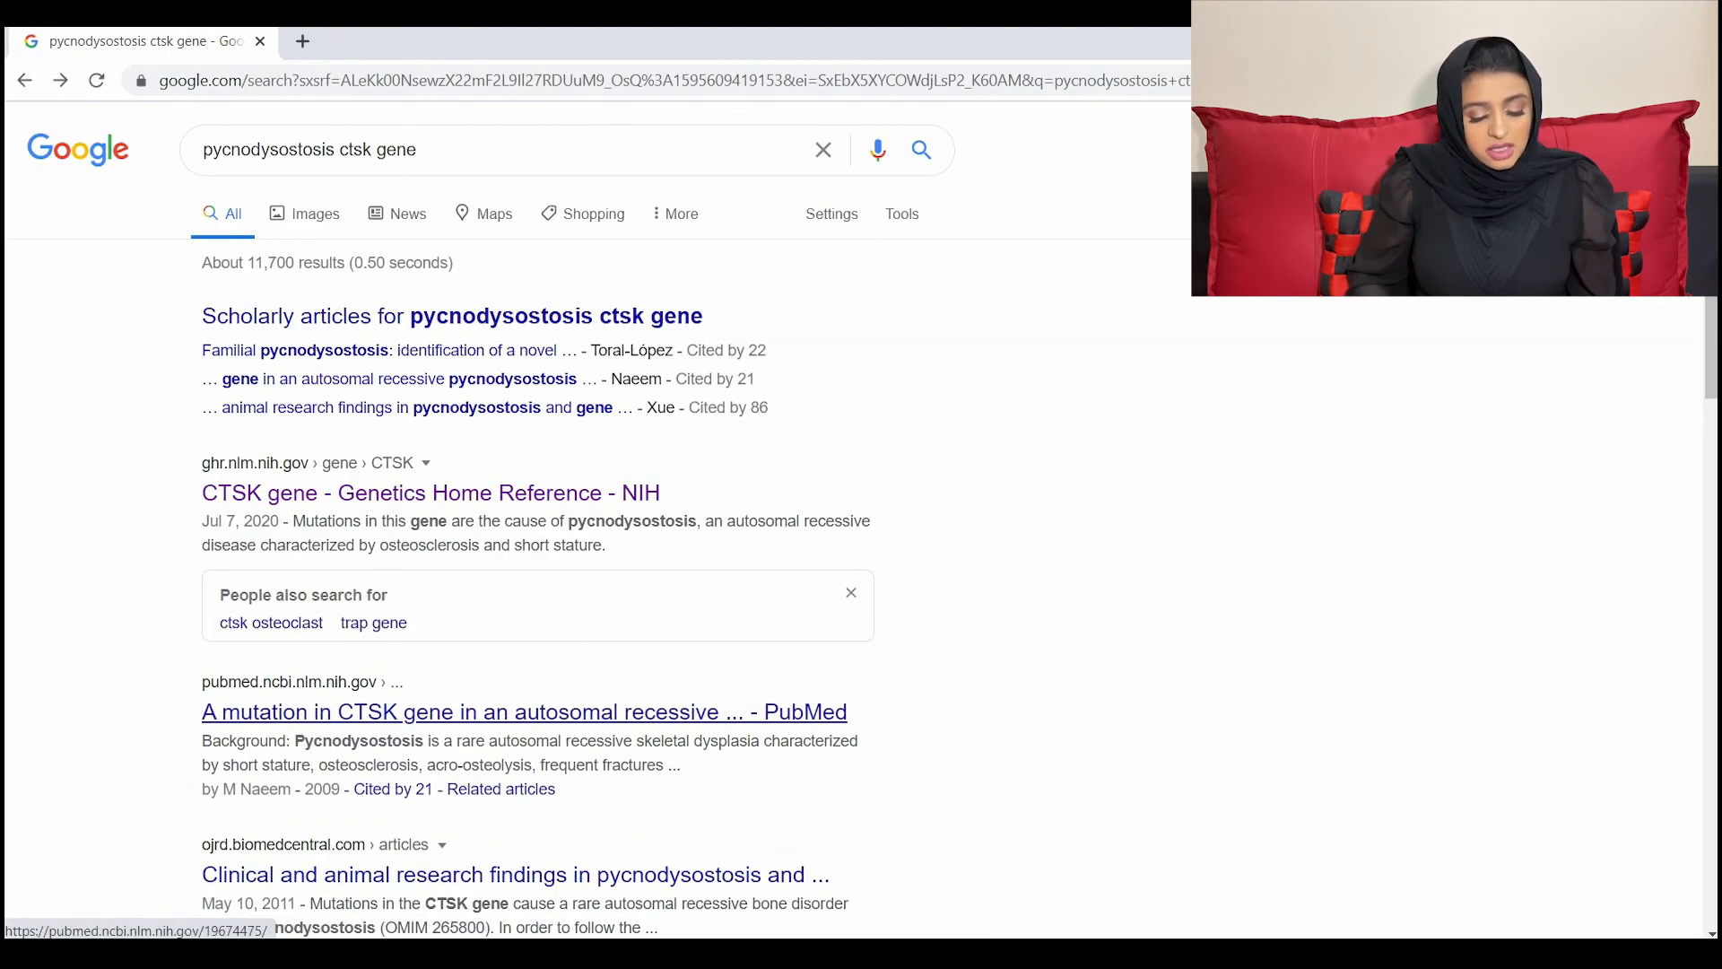
{"action": "left_click", "coordinate": [524, 712]}
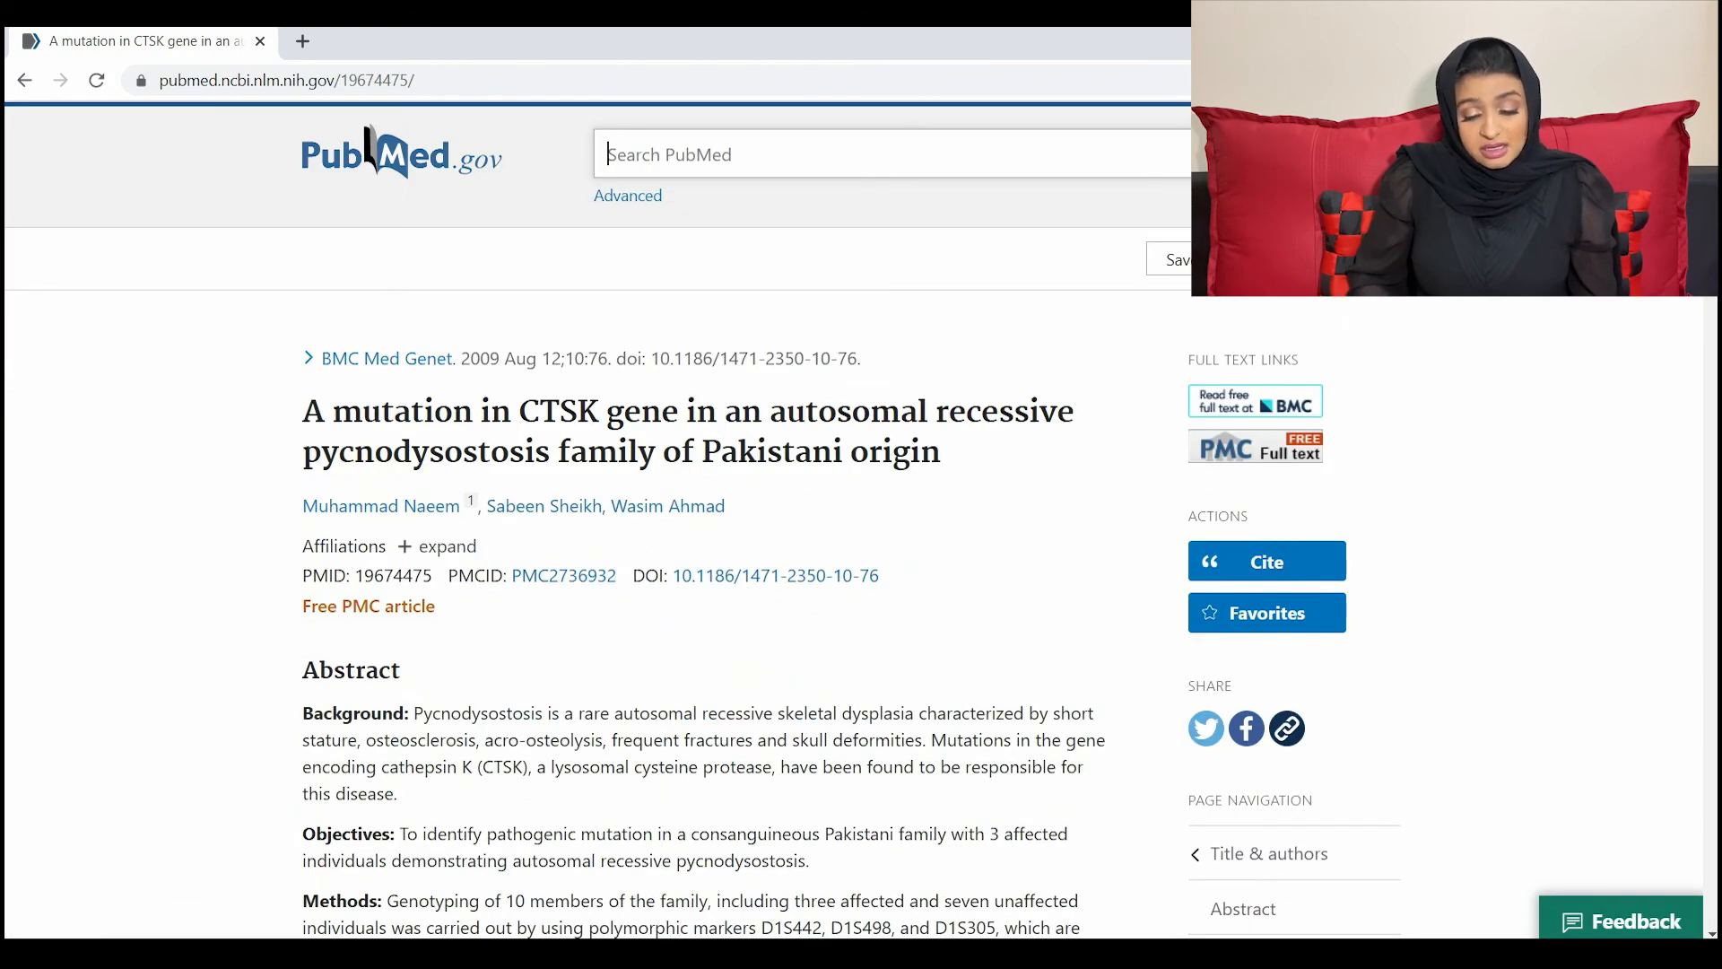
Download the PubMed article's citation as an .nbib file and open it to import it into EndNote.
{"action": "left_click", "coordinate": [1266, 562]}
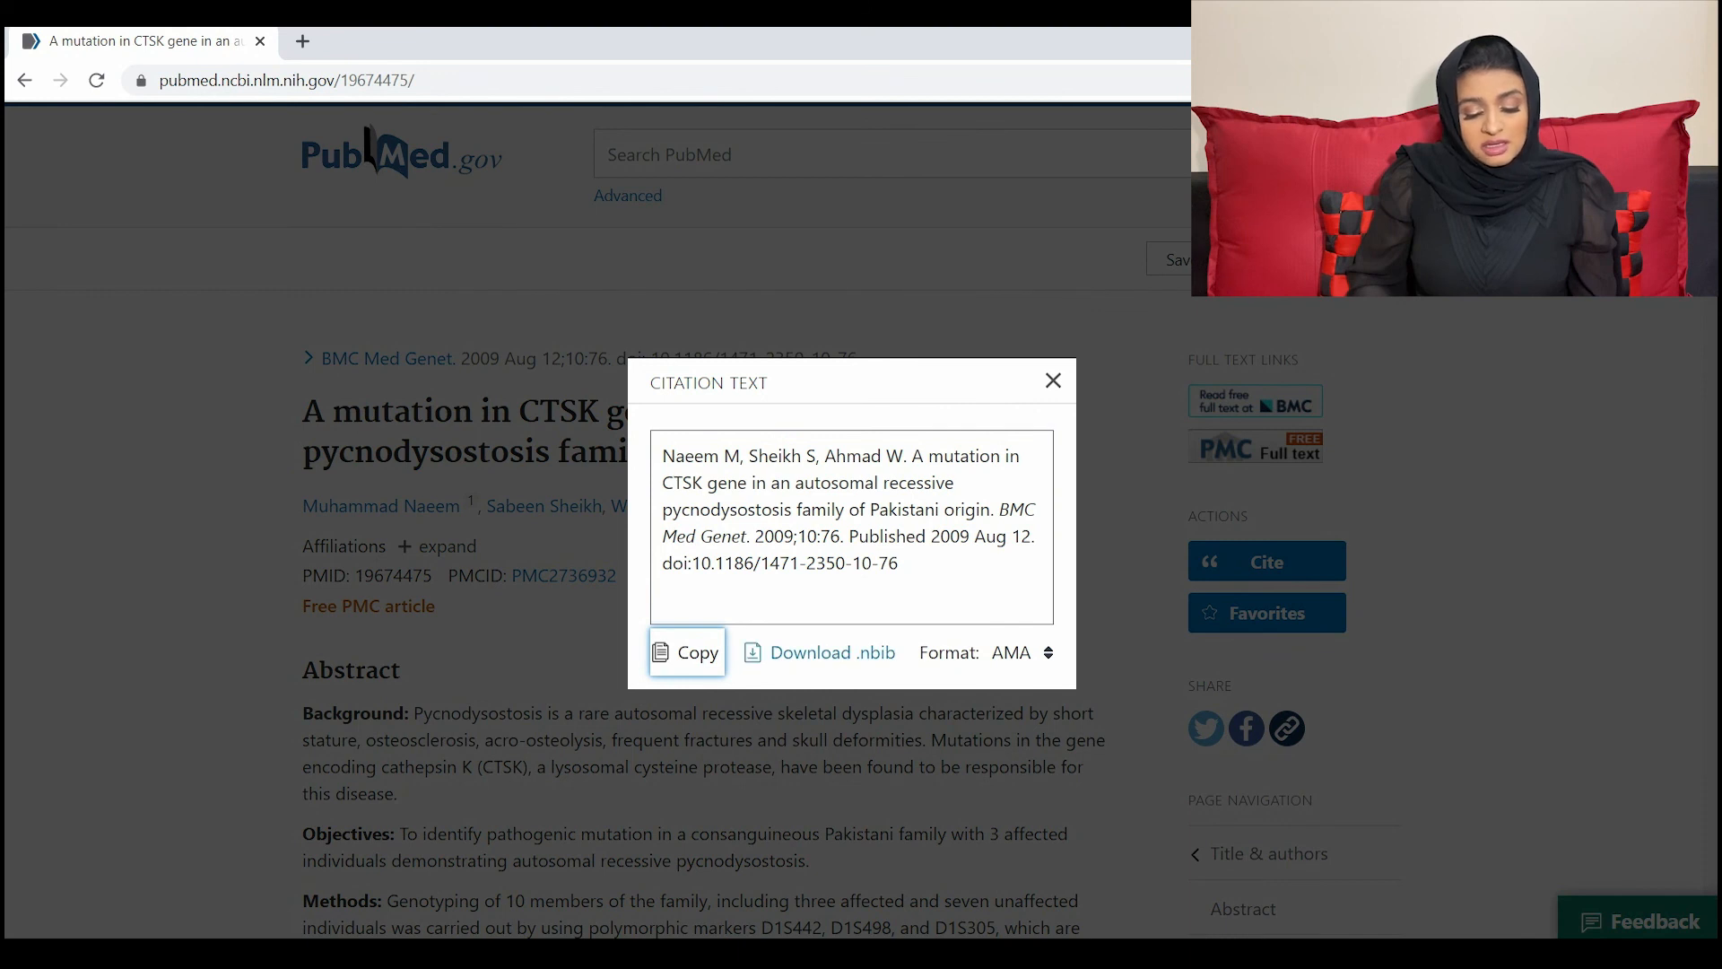
{"action": "left_click", "coordinate": [821, 653]}
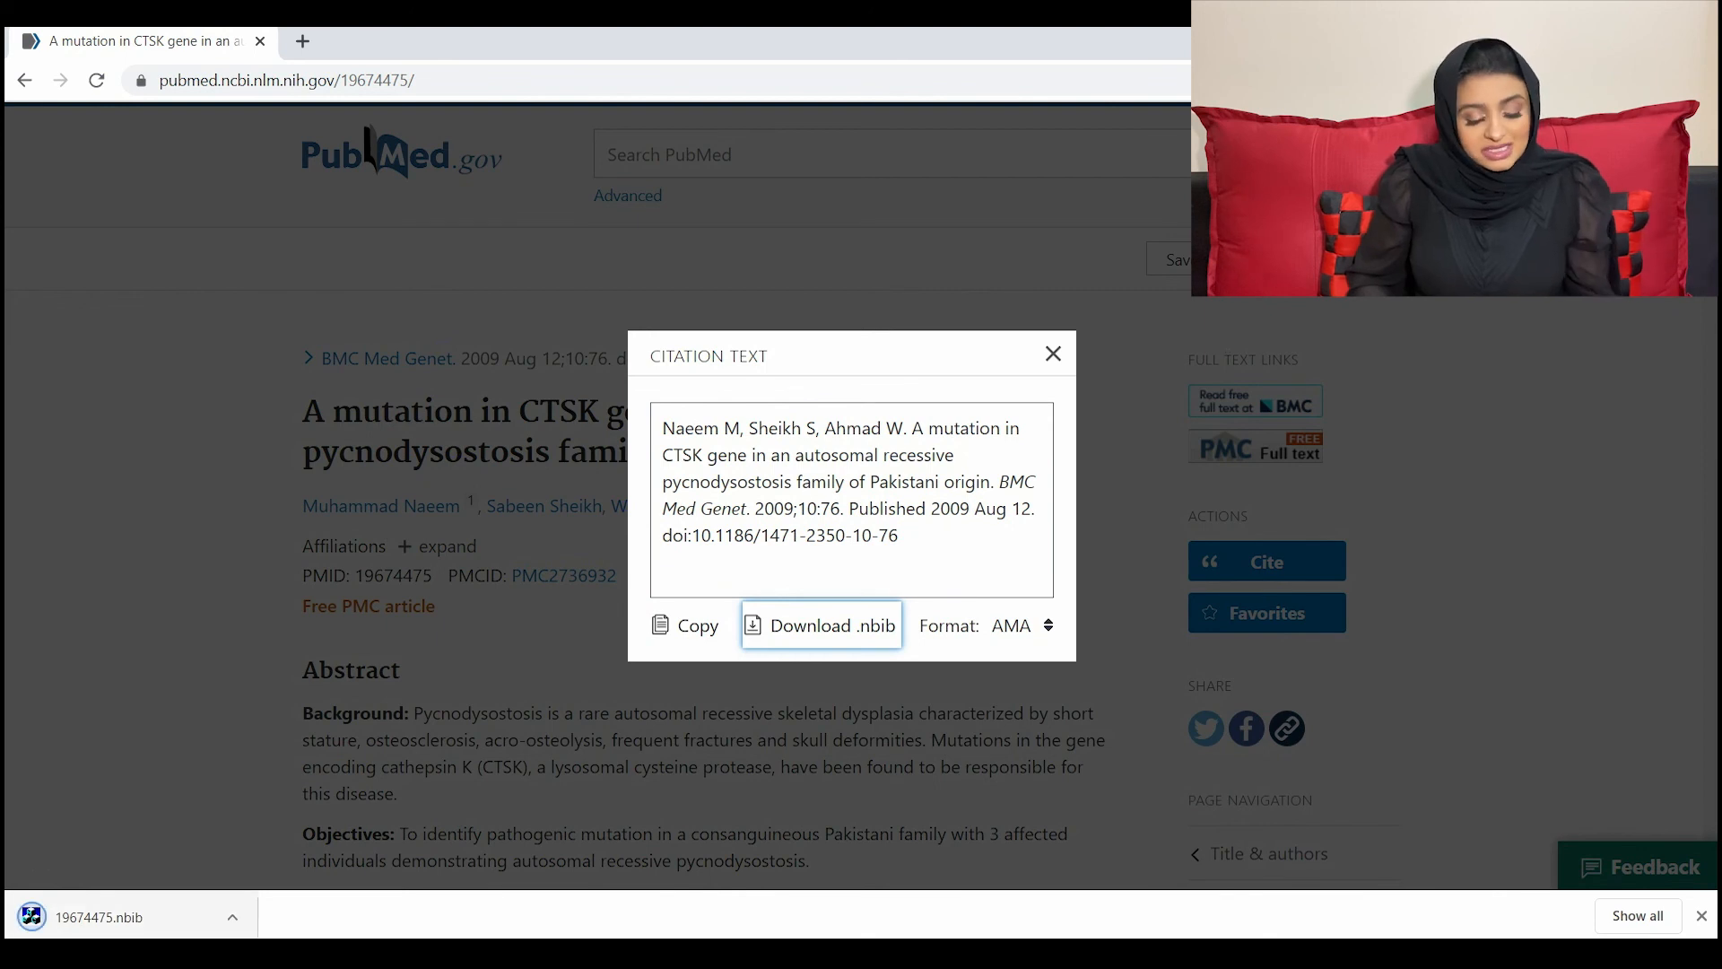
{"action": "left_click", "coordinate": [138, 915]}
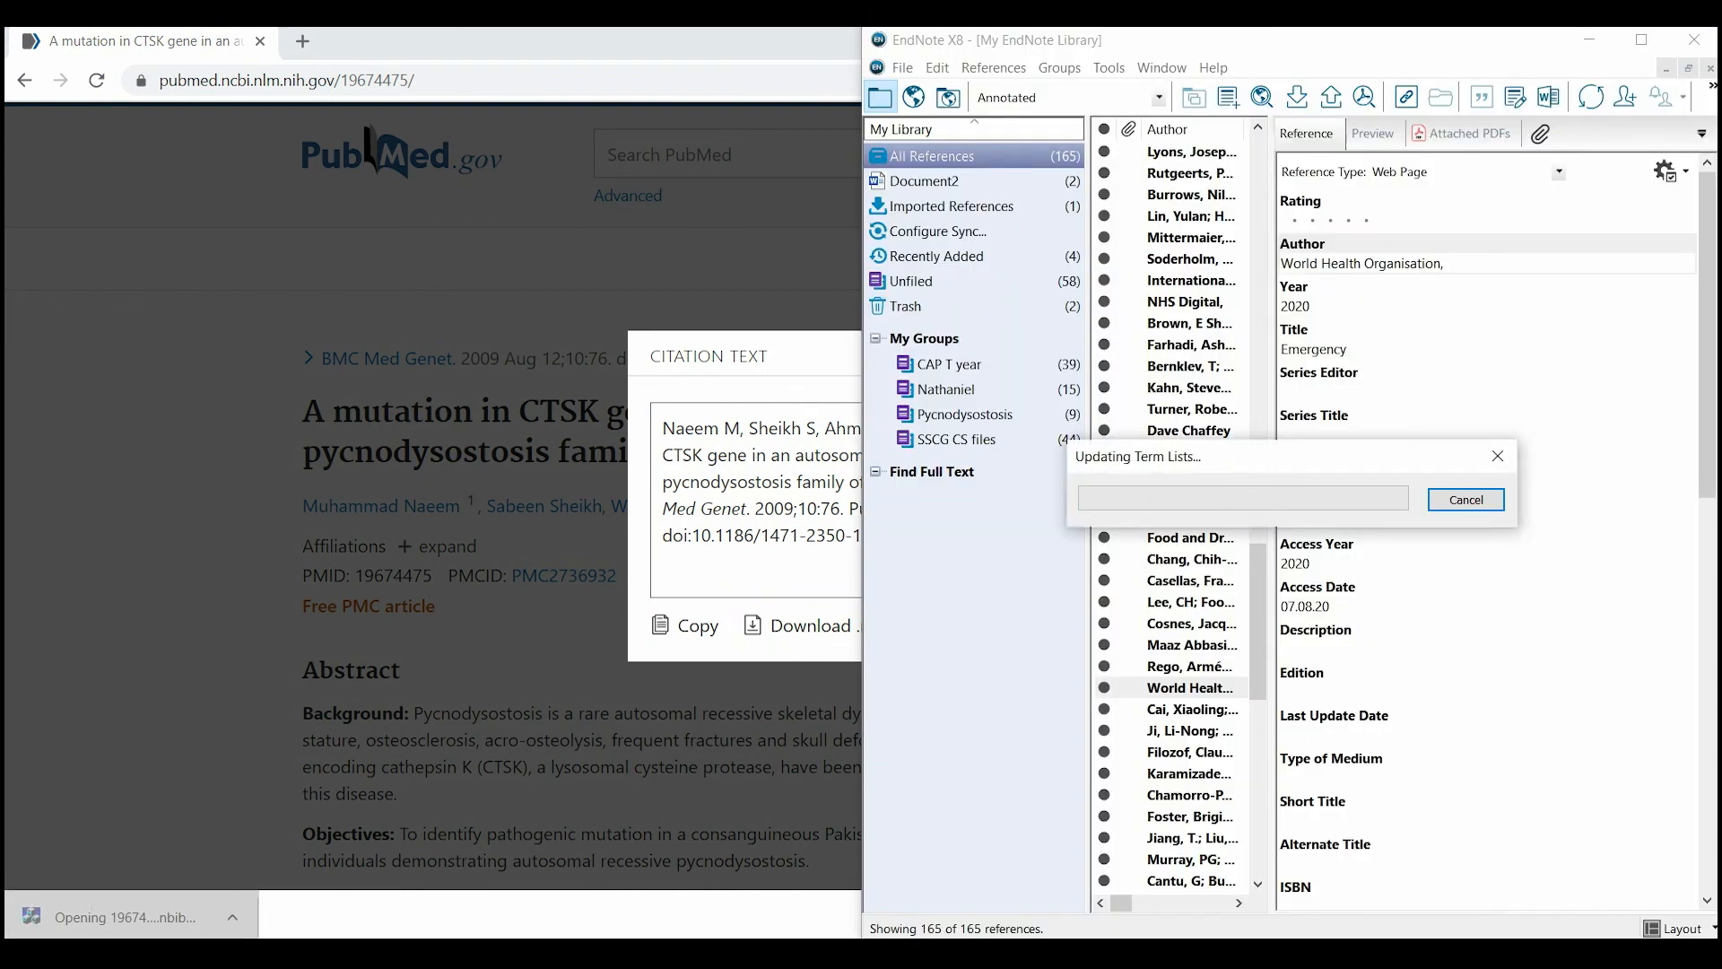